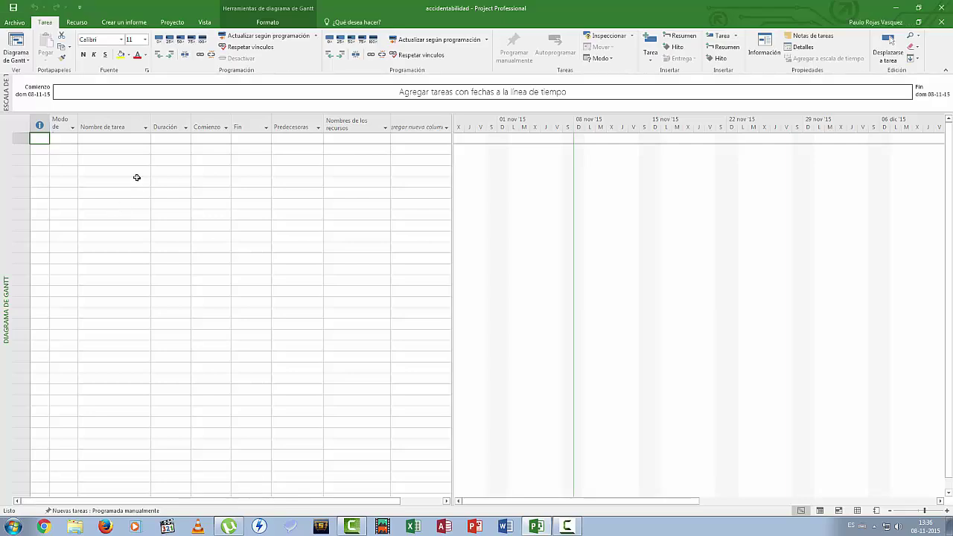
- Add the tasks "recoleccion de informacion" and "visita a terreno" in the first two rows of the task table
click(123, 137)
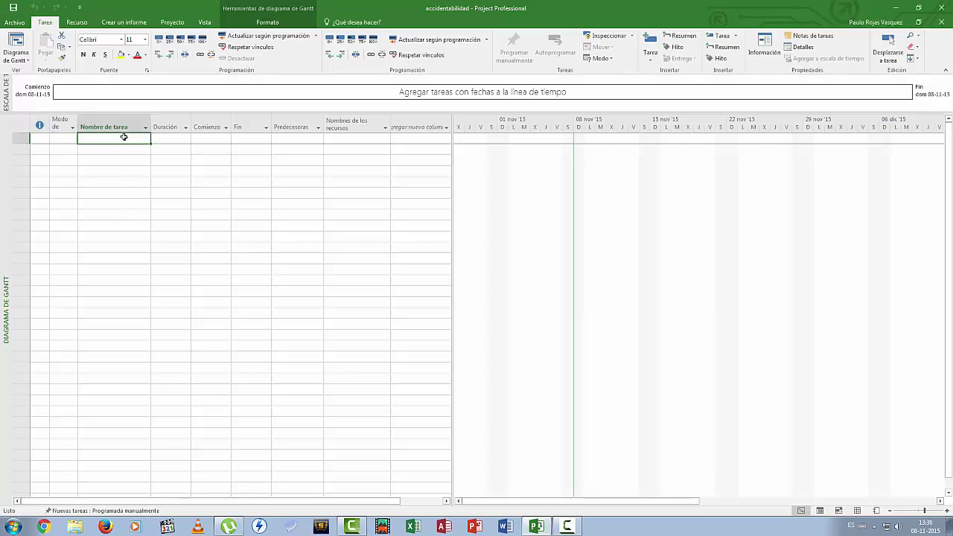
text(recoleccion )
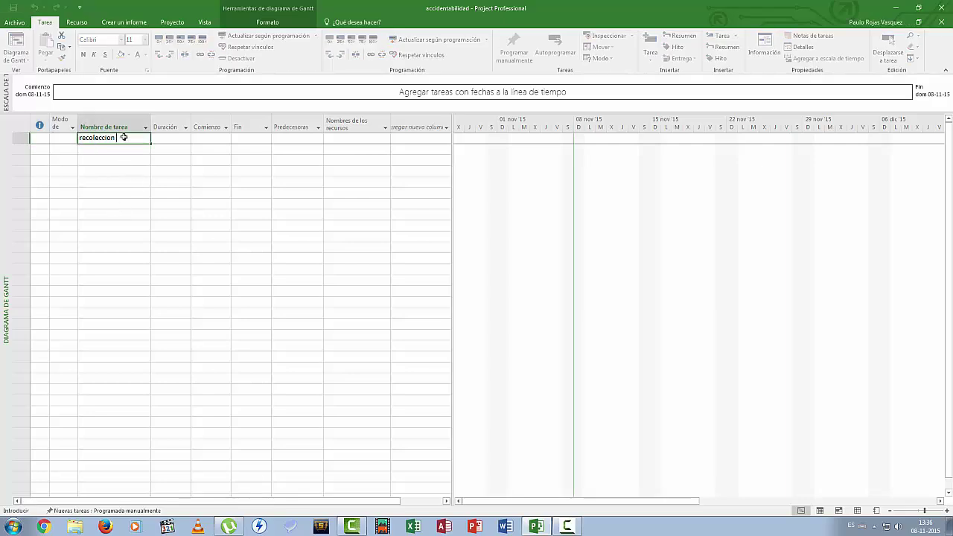
text(de informacion)
key(Return)
text(visi)
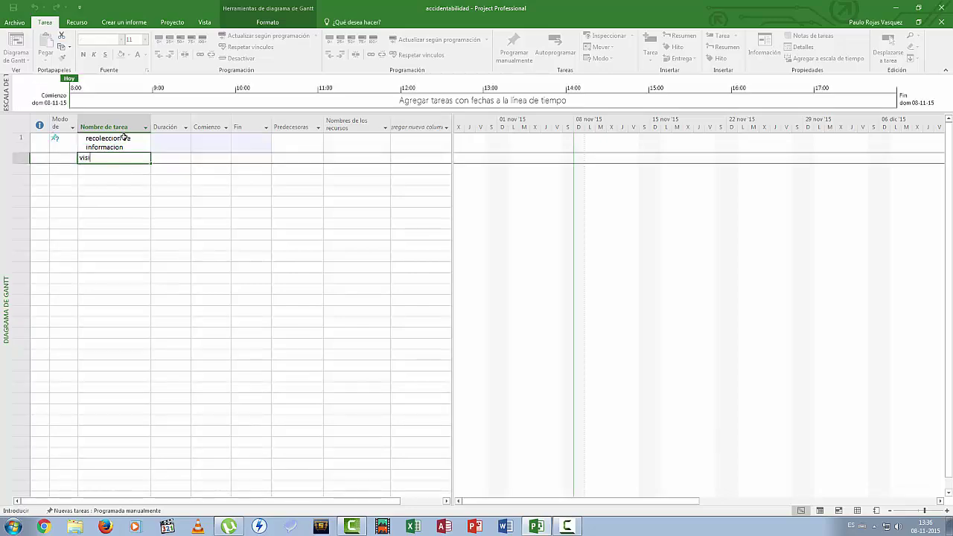
text(ta a terreno)
key(Return)
- Add the tasks "entrevista con personal" and "deteciion de fuentes y causas de accidentes" in rows 3 and 4
text(en)
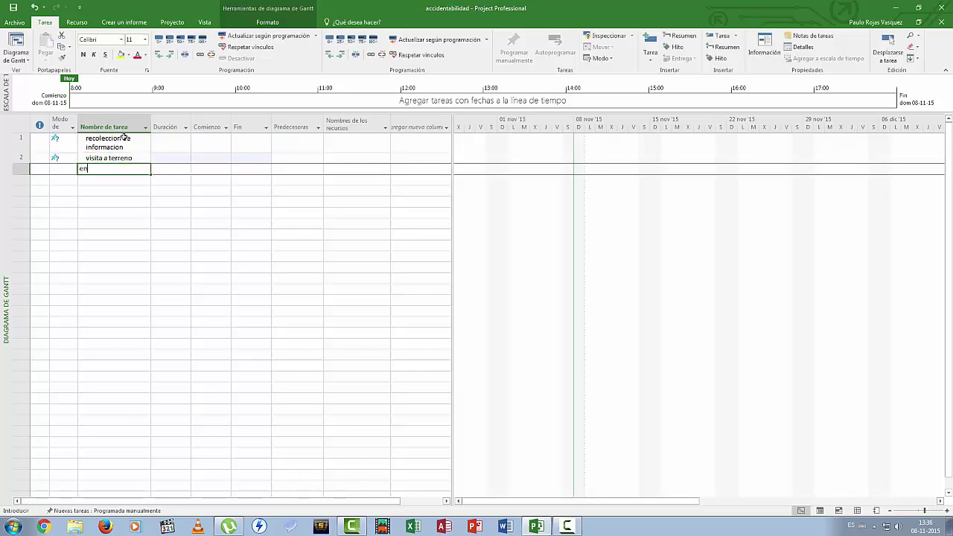
text(trevis)
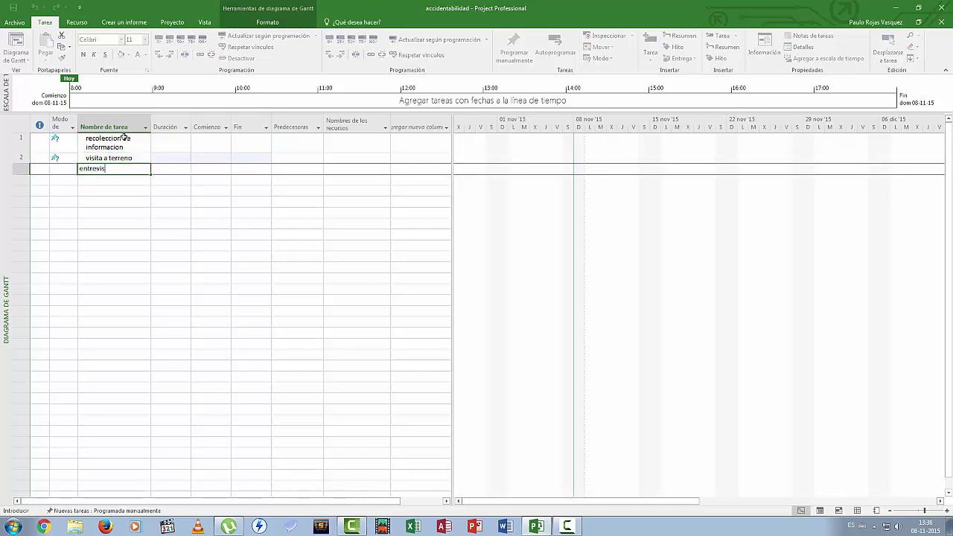
text(ta con personal)
key(Return)
text(det)
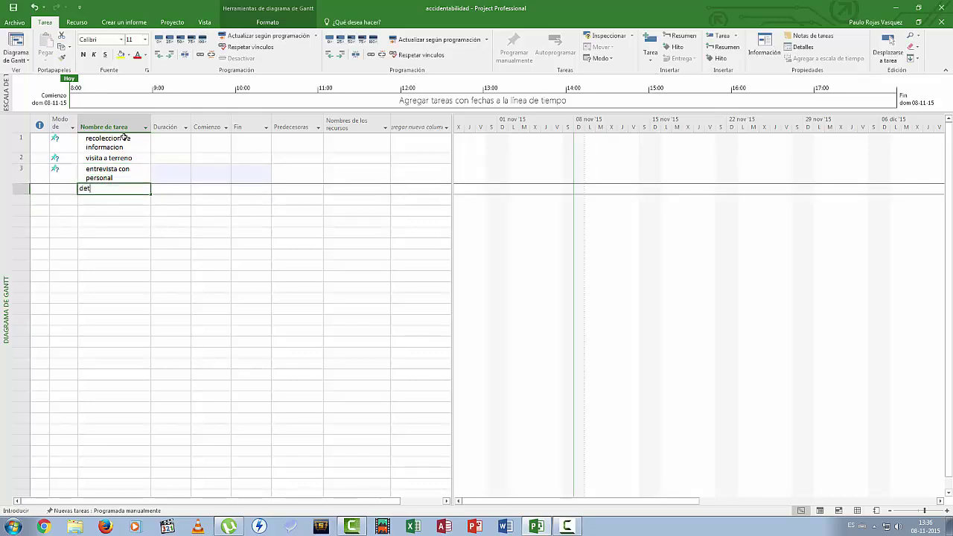
text(eciion de fu)
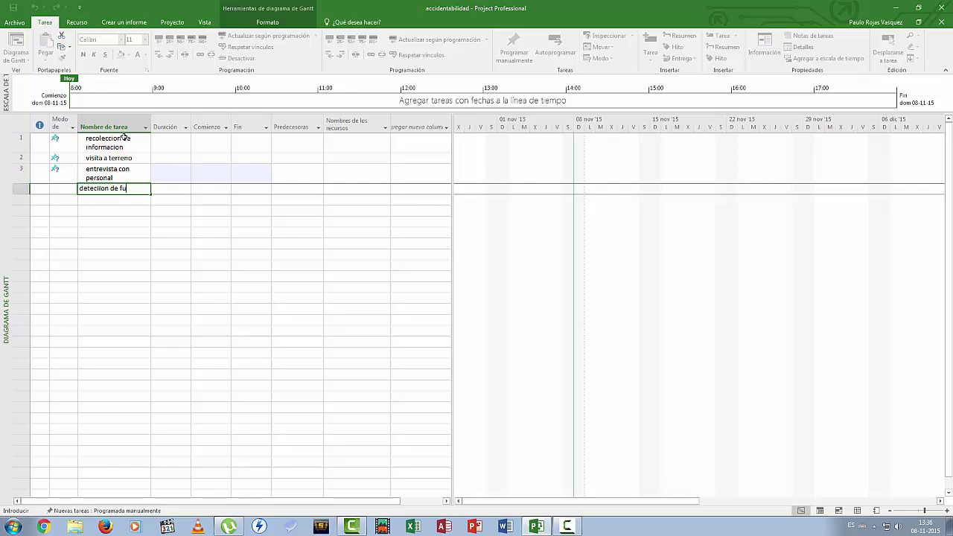
text(entes y causas de accidentes)
key(Return)
- Add the task "revision de puestos de trabajo" in row 5
text(revis)
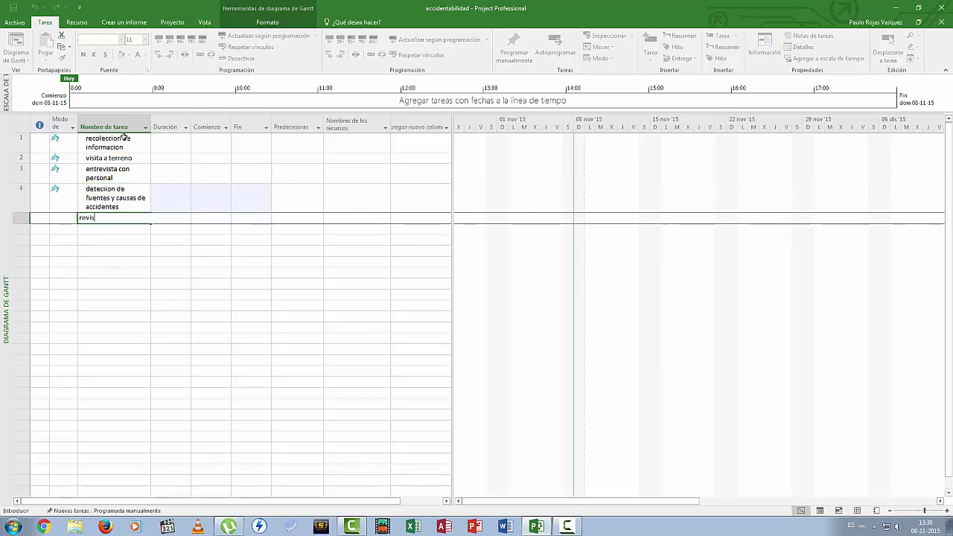
text(ion de pues)
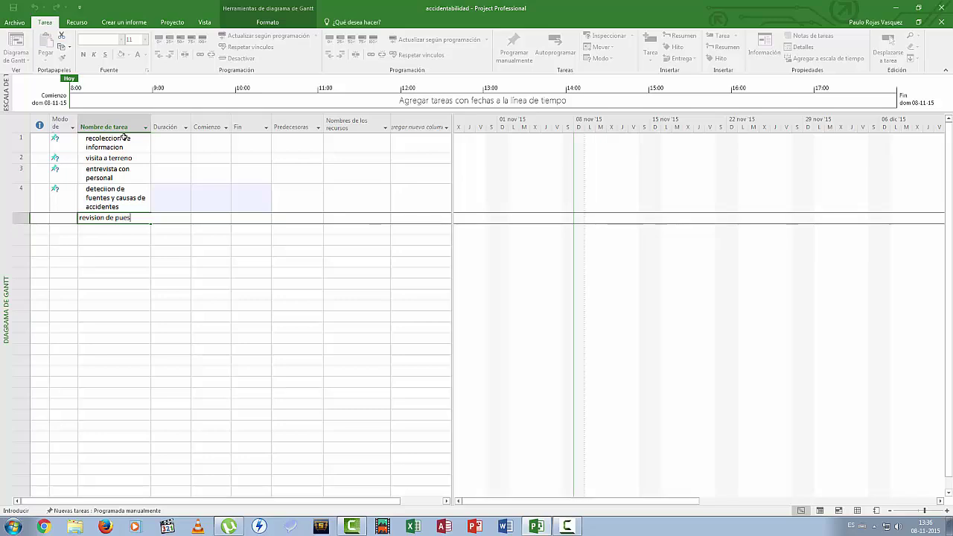
text(tos de trabajo)
key(Tab)
- Set the durations of tasks 2 to 5 to 7, 14, 10 and 12 days, in that order
key(Up)
key(Up)
key(Up)
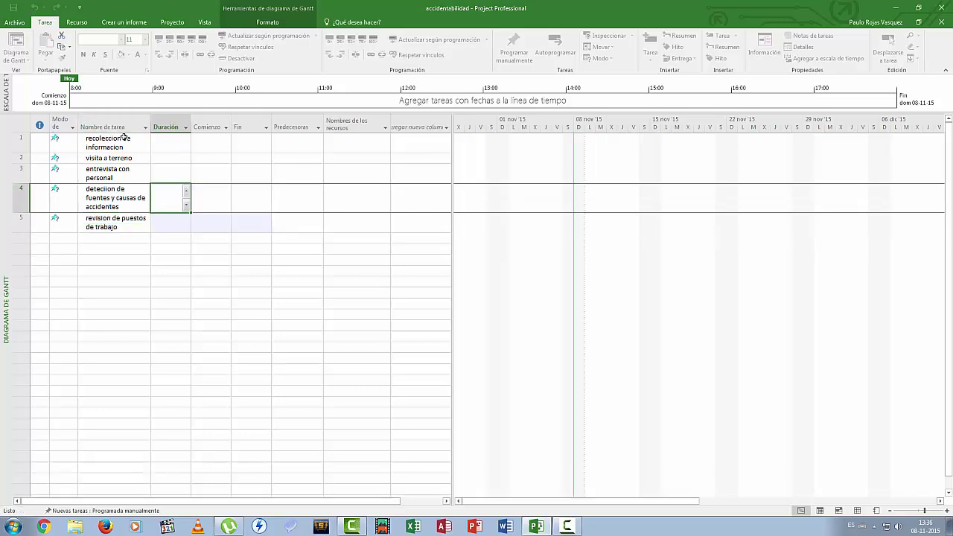
text(7)
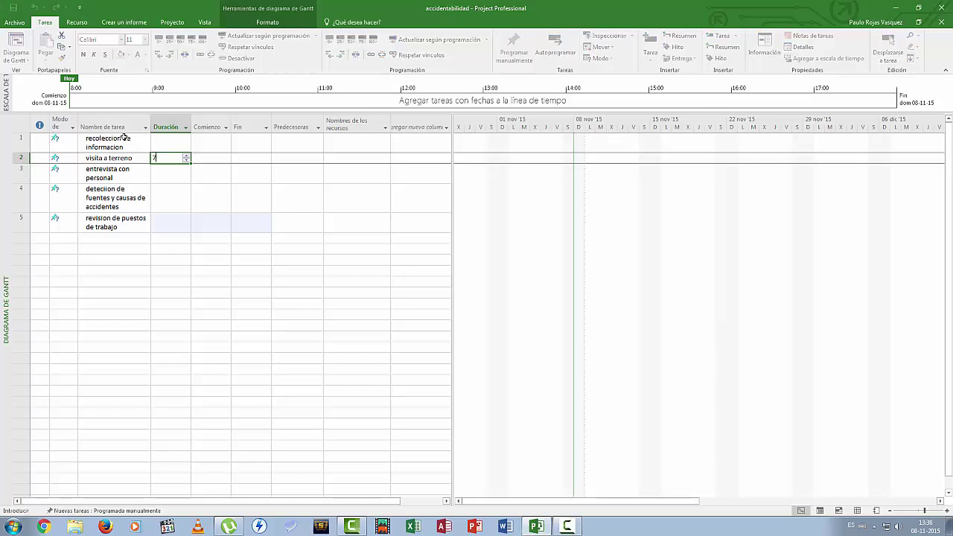
key(Return)
text(14)
key(Return)
text(10)
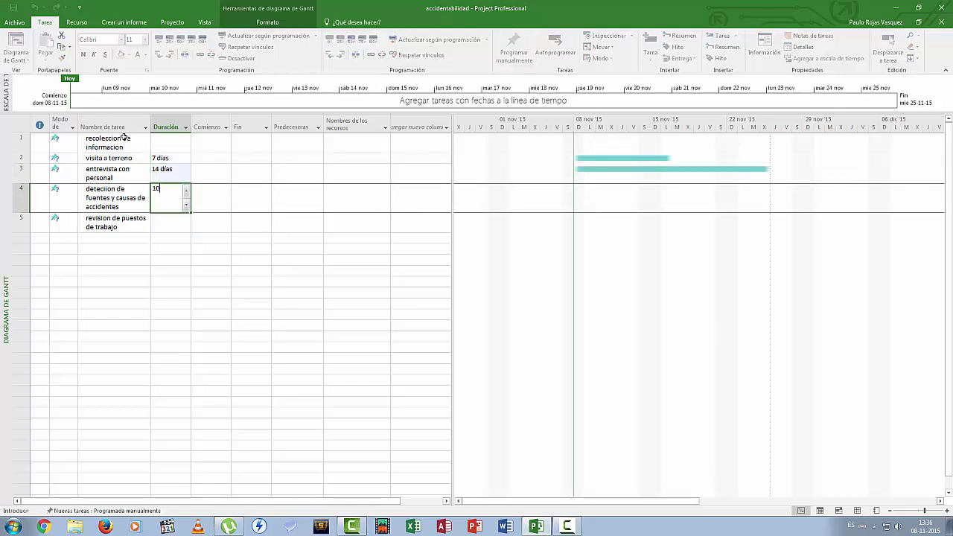
key(Return)
text(12)
key(shift+Tab)
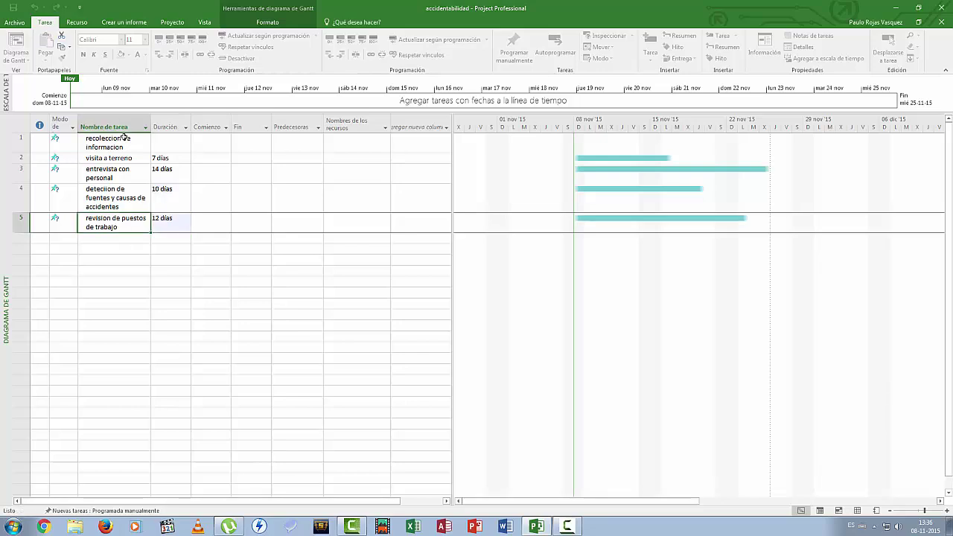
- Switch all five tasks, from "recoleccion de informacion" to "revision de puestos de trabajo", to automatic scheduling
drag(112, 143, 107, 216)
right_click(107, 215)
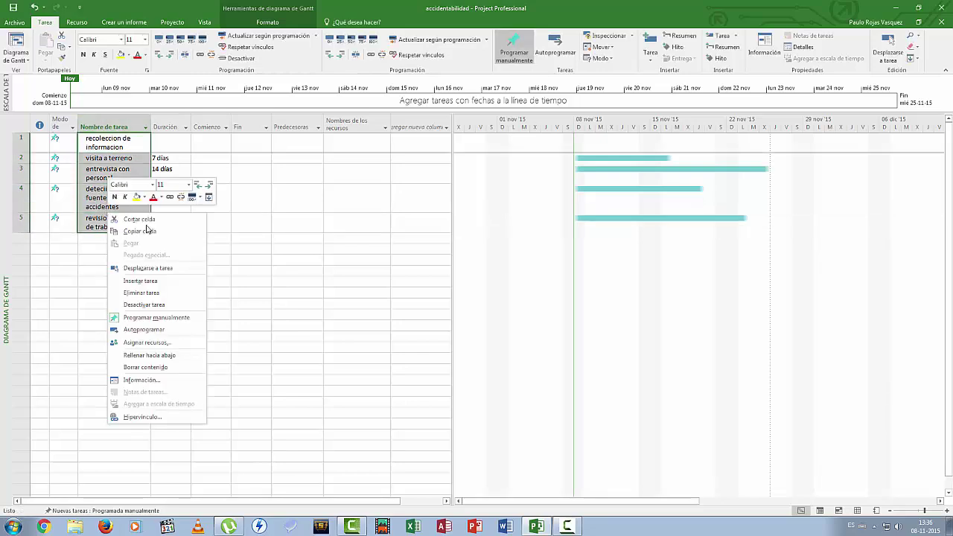
click(143, 329)
- Indent tasks 2 to 5 so they become subtasks of "recoleccion de informacion"
click(112, 163)
drag(112, 160, 111, 222)
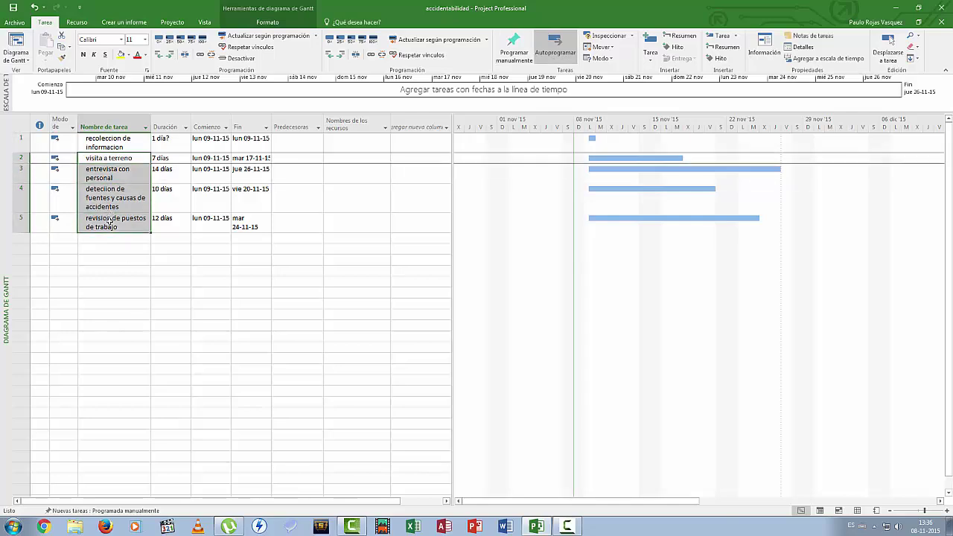
click(170, 55)
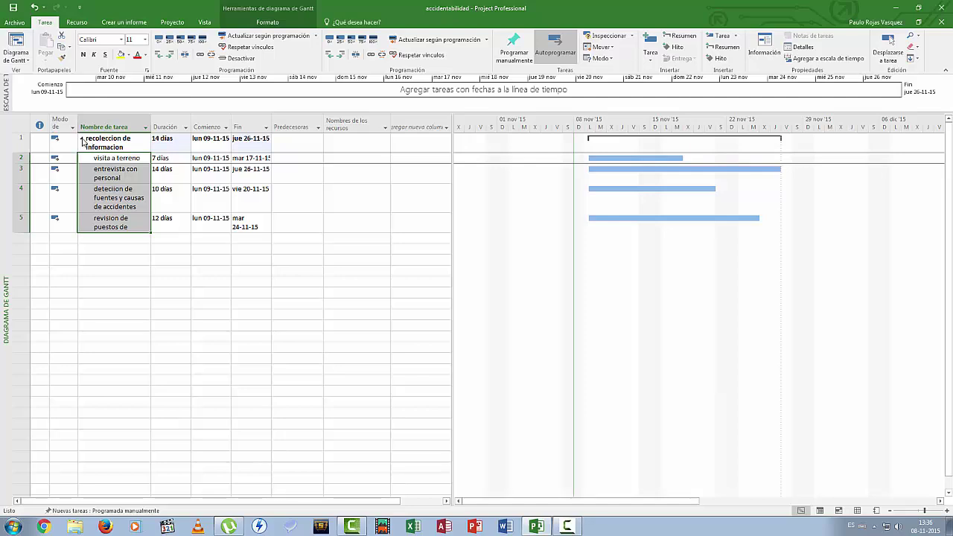
- Collapse the "recoleccion de informacion" summary task to hide its subtasks
click(82, 139)
click(82, 139)
click(81, 139)
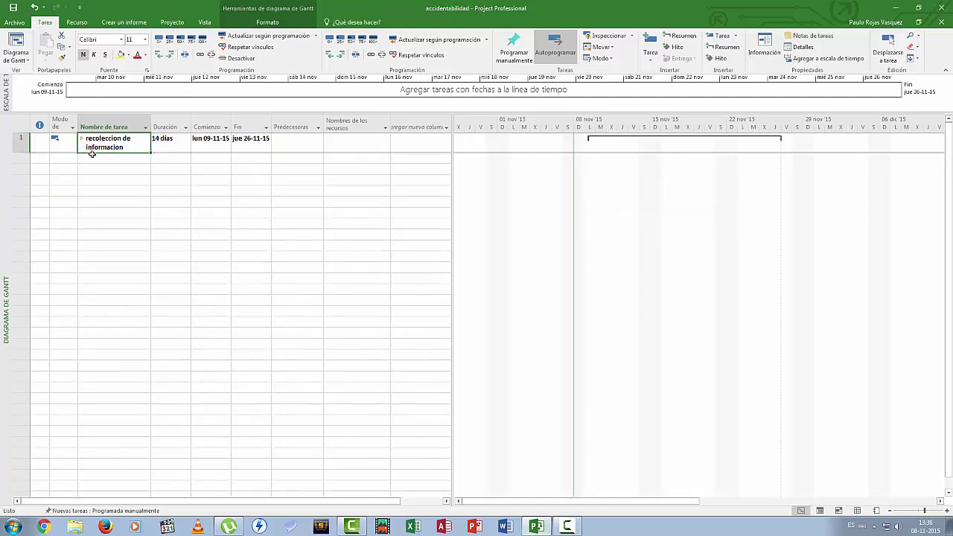
- Add the task "recopilacion de datos estadisticos" below the collapsed summary task
click(99, 159)
text(recop)
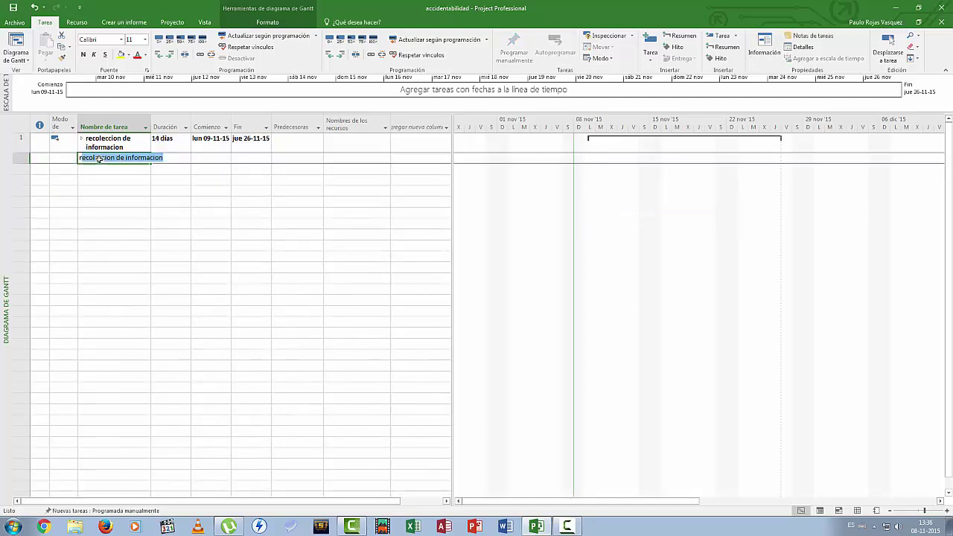
text(ilaci)
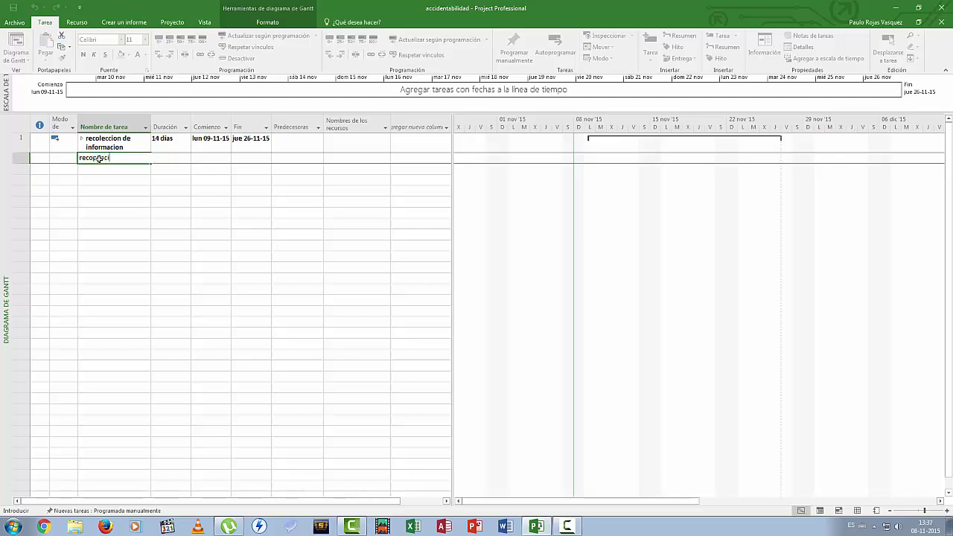
text(on de datos estadisticas)
key(Return)
- Add the tasks "cuantificacion de accidentes" and "analisis de datos" below "recopilacion de datos estadisticos"
text(cuanti)
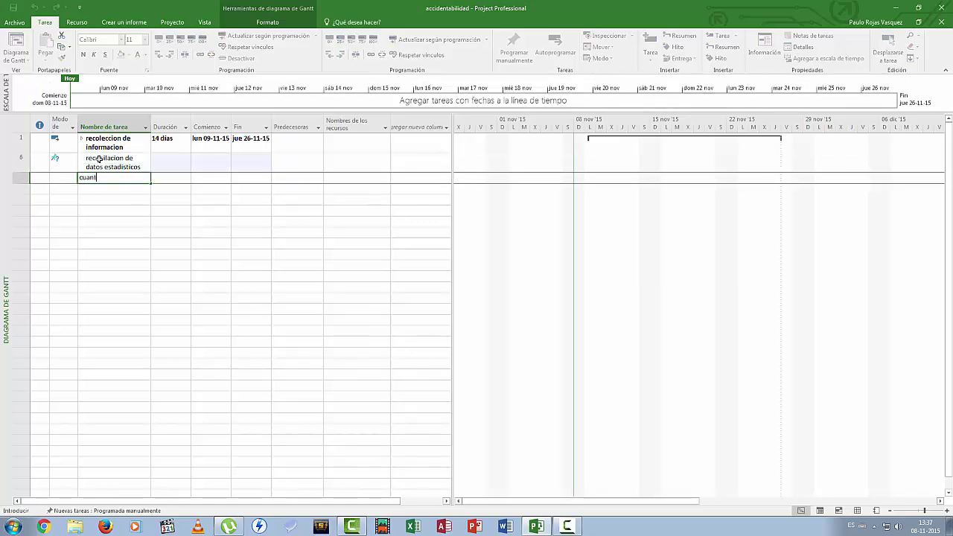
text(licacion de accidentes)
key(Return)
text(an)
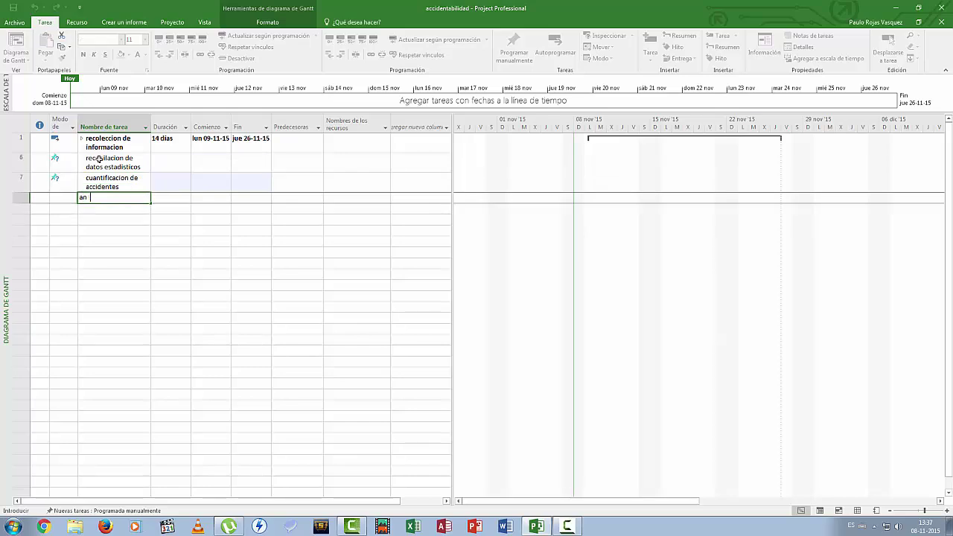
text(alisis de datos)
key(Return)
- Add the tasks "clasificacion del tipo de lesion" and "clasificacion de la gravedad de la lesion" below "analisis de datos"
text(cl)
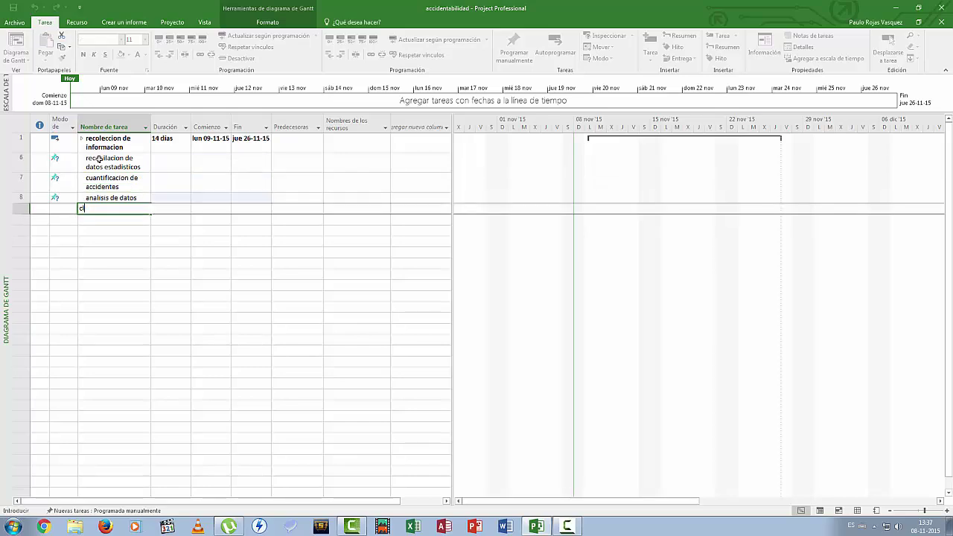
text(asificacion del tipo de le)
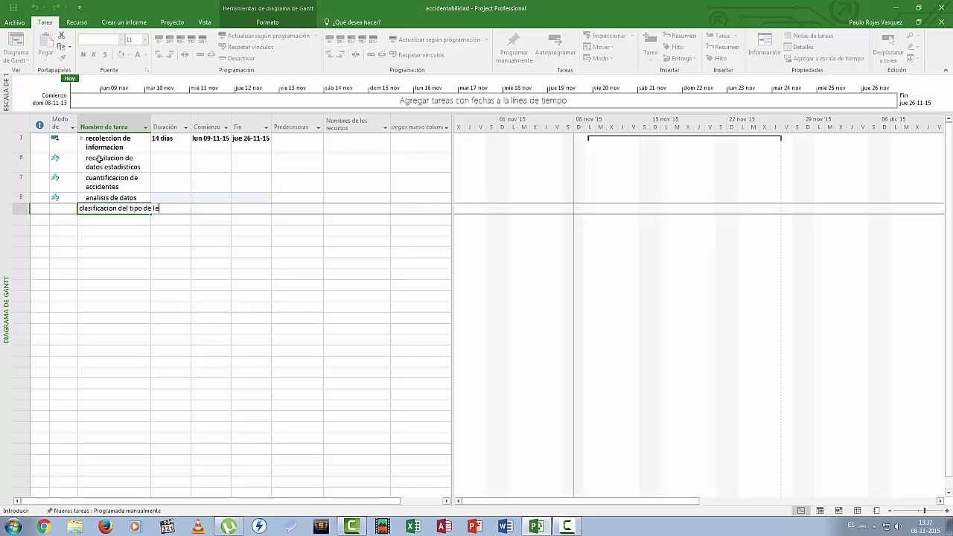
text(sion)
key(Return)
text(clasif)
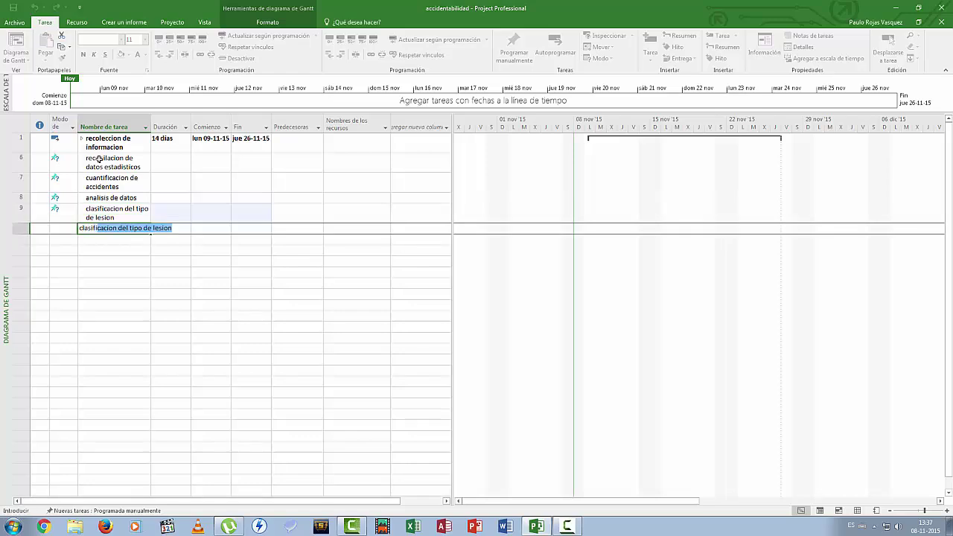
text(icacion de la)
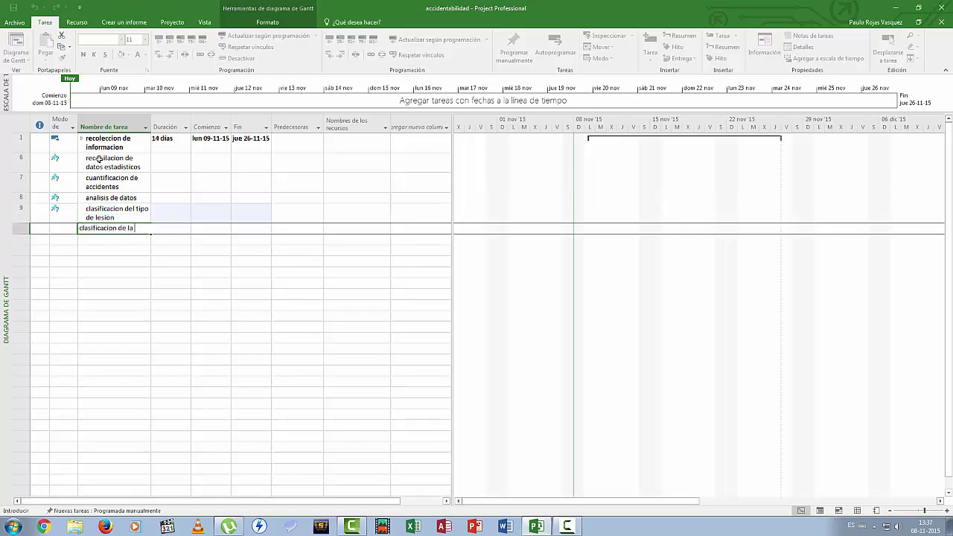
text( gravedad de la lesi)
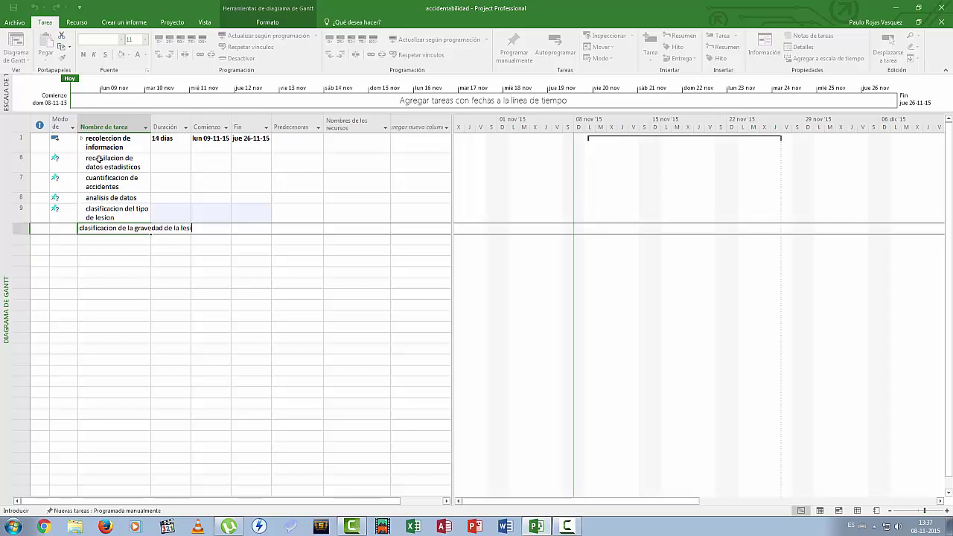
text(on)
key(Return)
- Set the durations of tasks 7 to 10 to 21, 45, 30 and 30 days, in that order
key(Up)
key(Up)
key(Right)
key(Up)
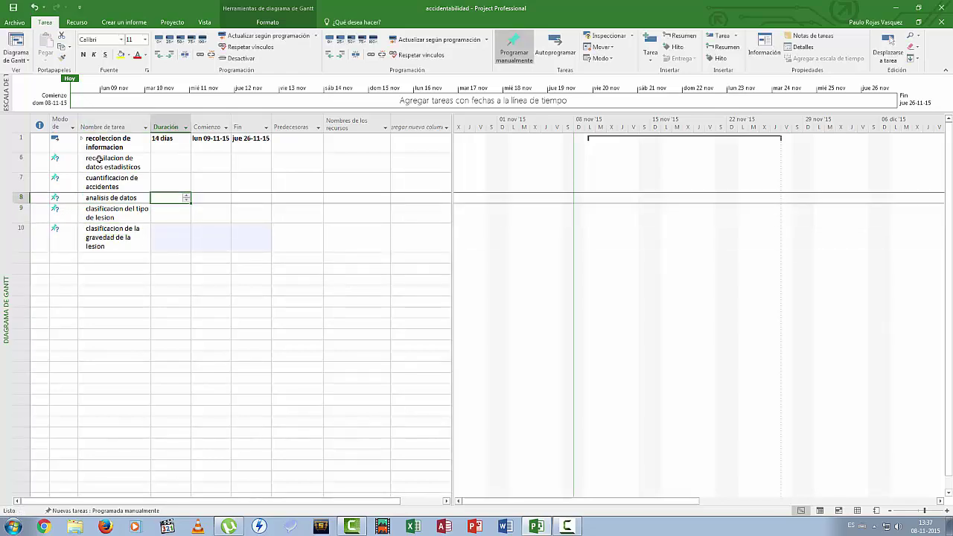
key(Up)
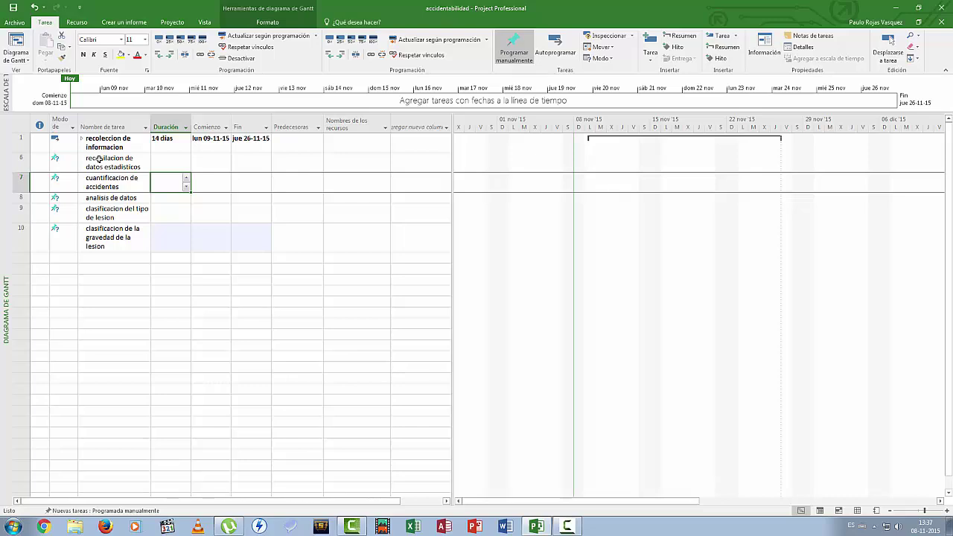
text(21)
key(Return)
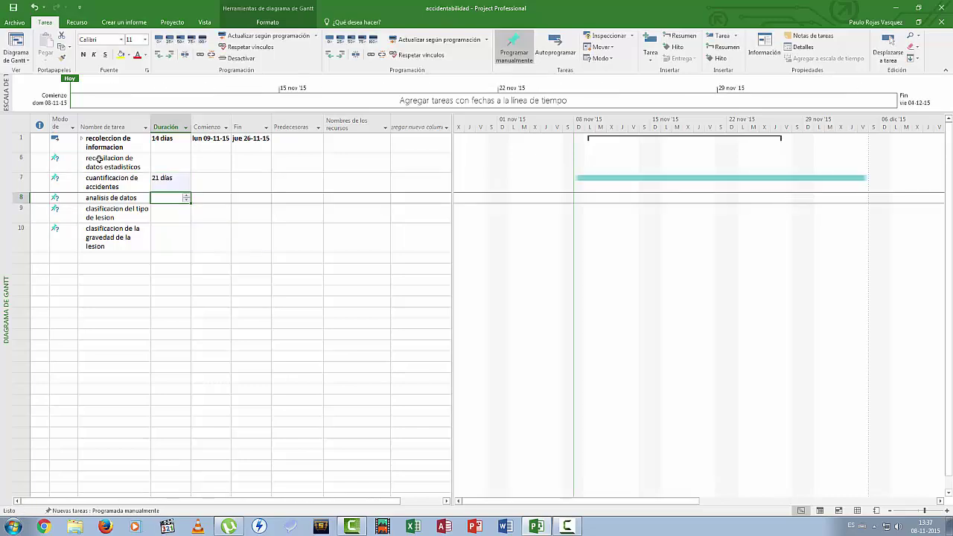
text(45)
key(Return)
text(30)
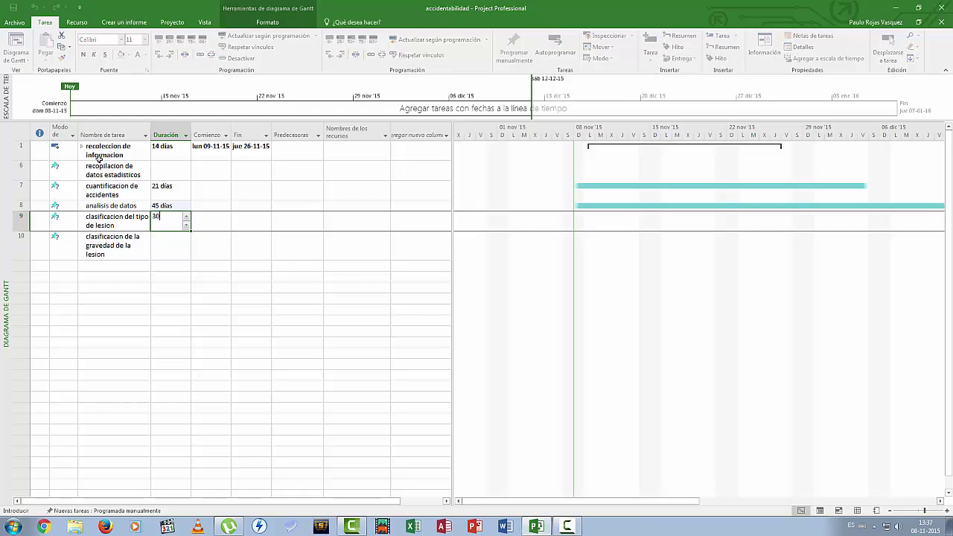
key(Return)
text(30)
key(Return)
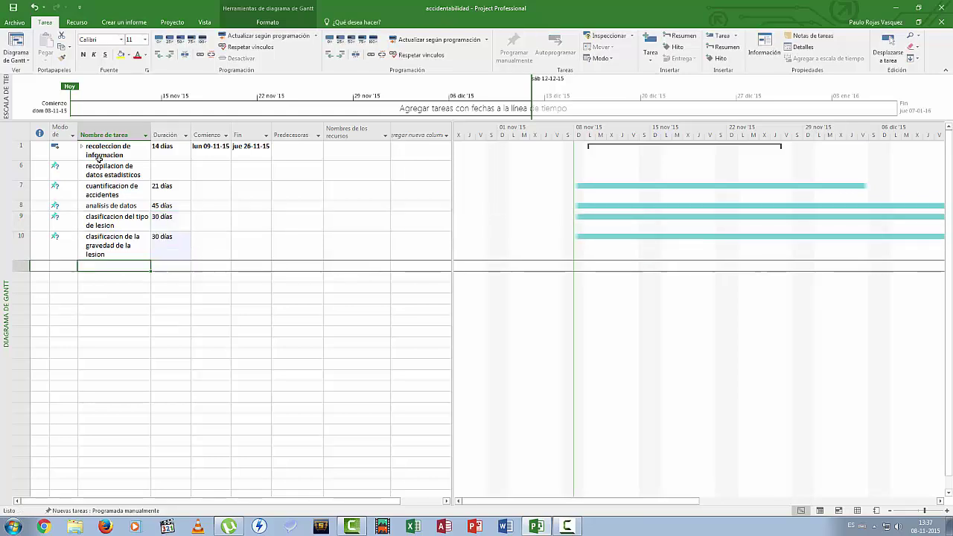
- Switch tasks 6 to 10, from "recopilacion de datos estadisticos" to "clasificacion de la gravedad de la lesion", to automatic scheduling
drag(132, 168, 117, 239)
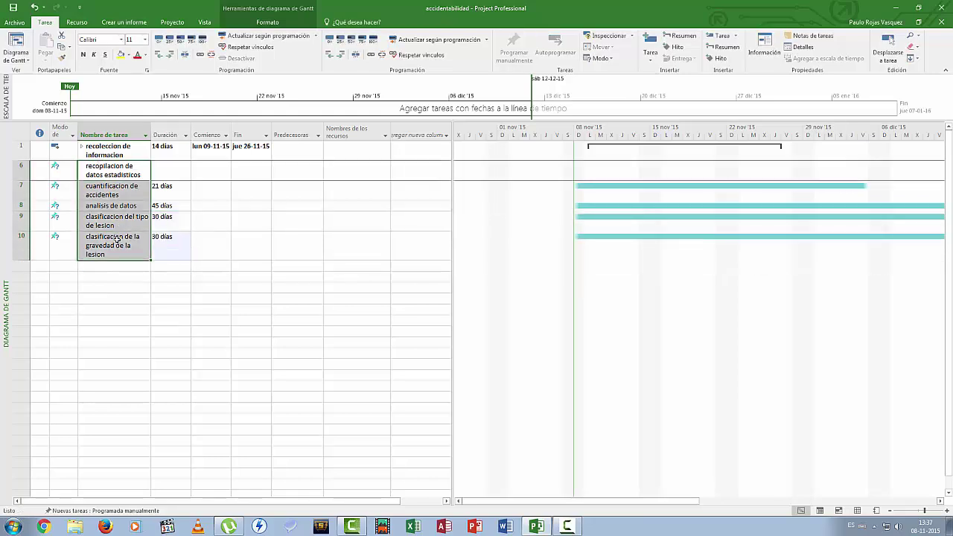
right_click(117, 239)
click(141, 357)
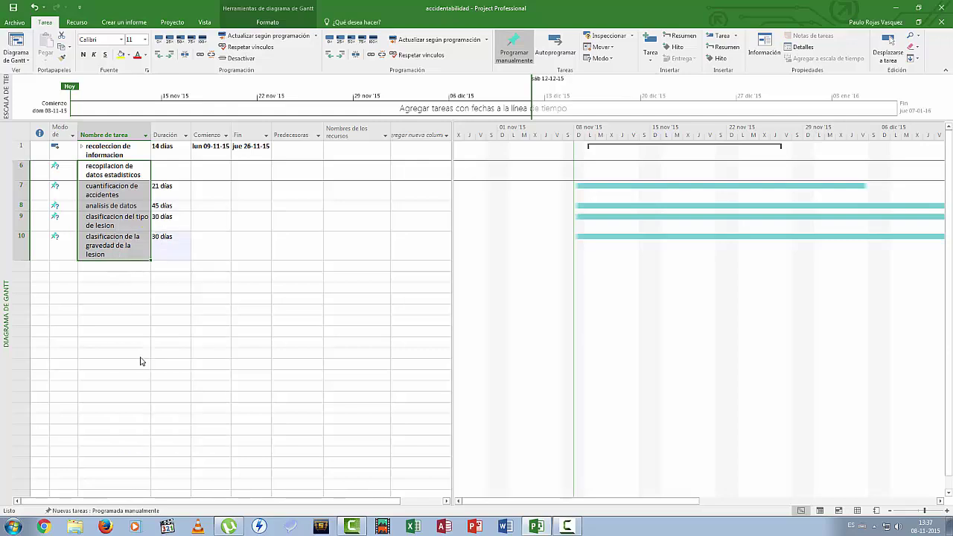
- Indent tasks 7 to 10 so they become subtasks of "recopilacion de datos estadisticos"
click(114, 229)
drag(119, 190, 122, 251)
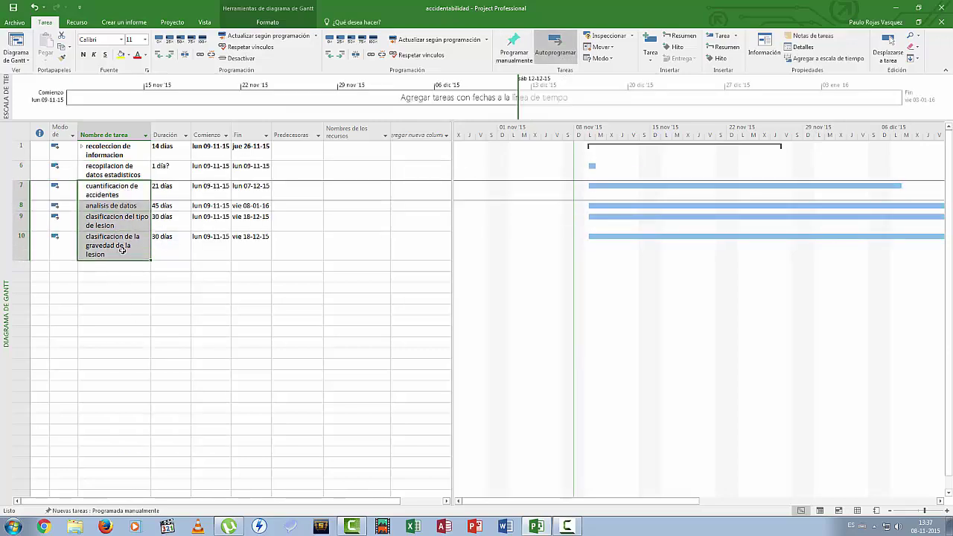
click(170, 55)
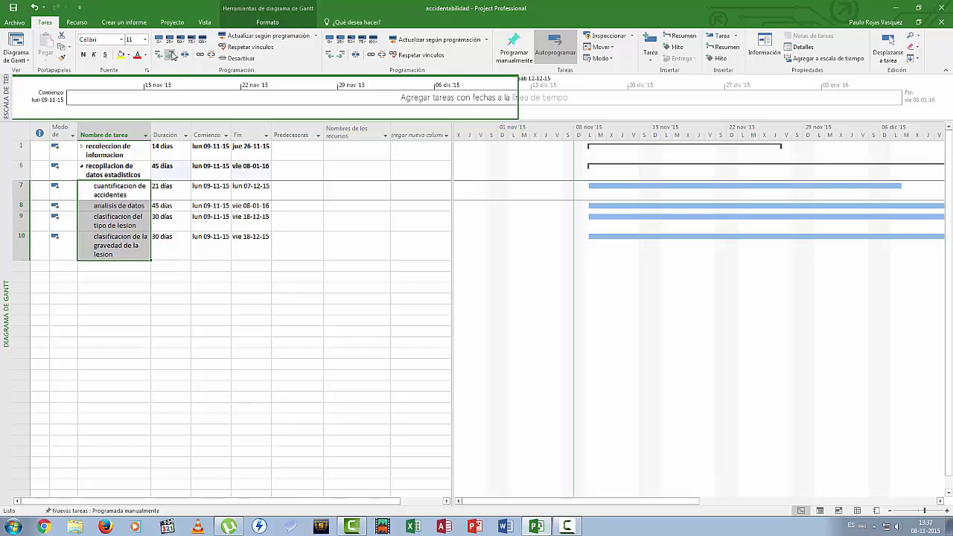
- Collapse the summary task "recopilacion de datos estadisticos" and add the task "Creacion del informe" below it
click(82, 168)
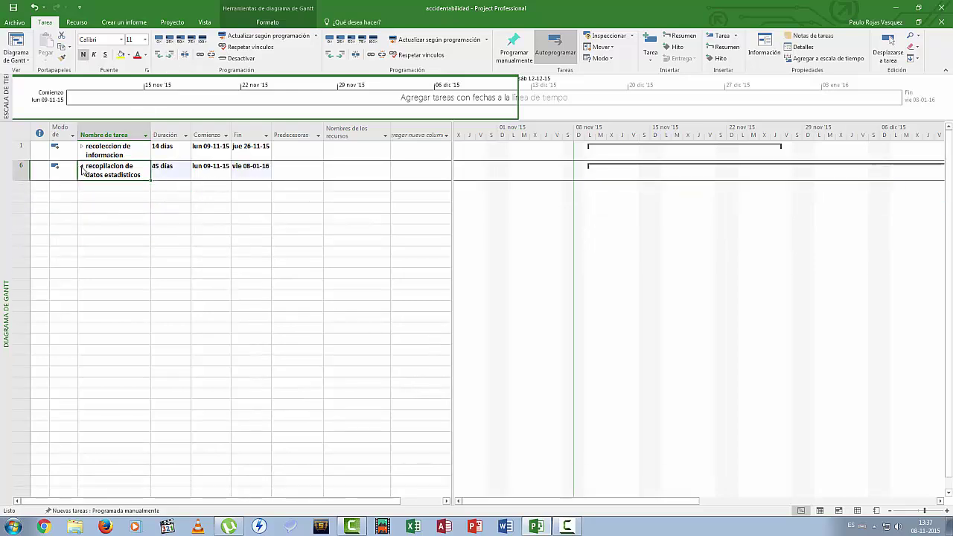
click(82, 168)
click(82, 167)
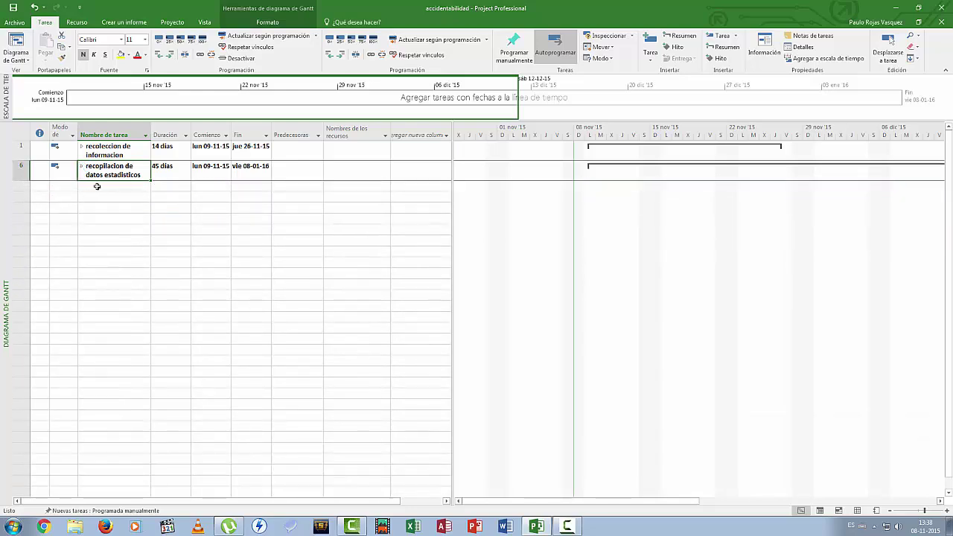
click(97, 186)
text(Cre)
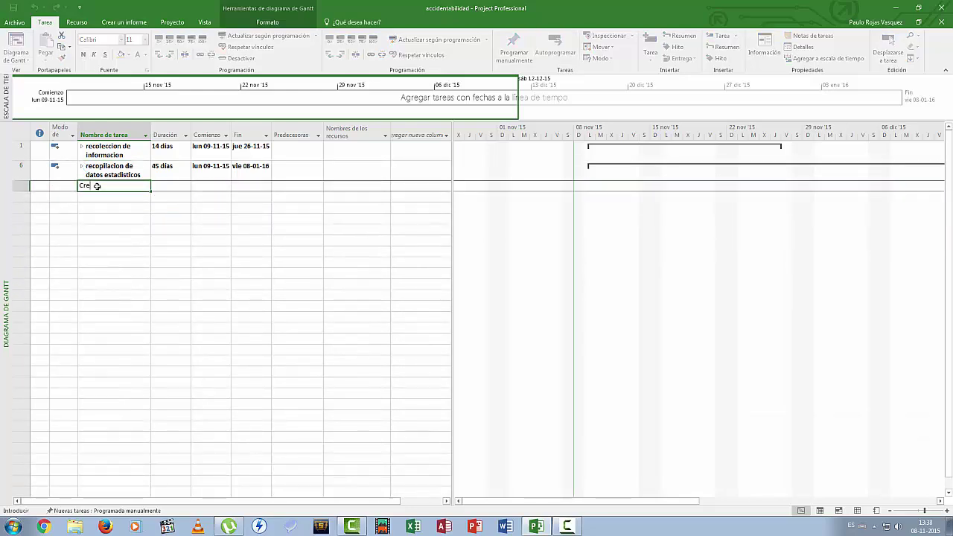
text(acion del informe)
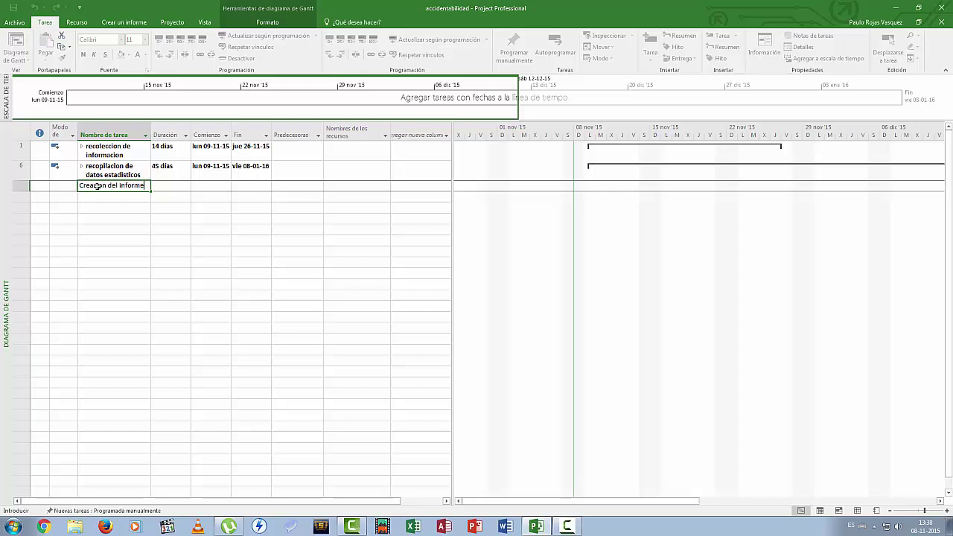
key(Return)
- Add the tasks "compilacion de la informacion recabada", "conclusion del estudio" and "recomendaciones" below "Creacion del informe"
text(co)
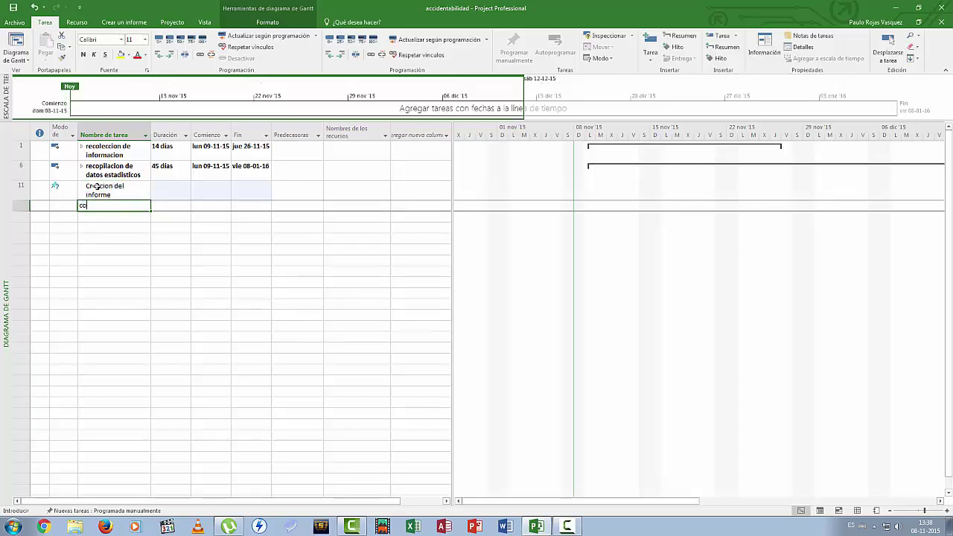
text(mpllacion)
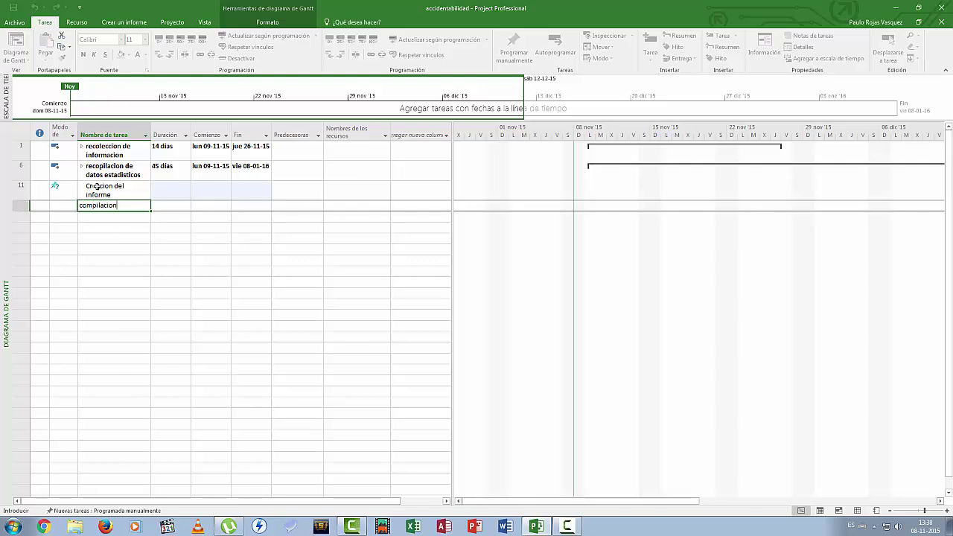
text( de la informacion recabada)
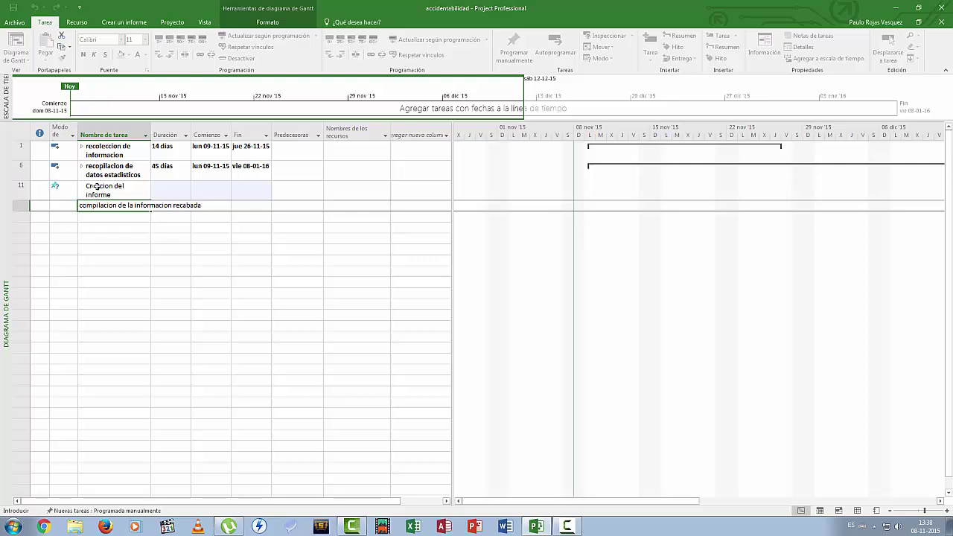
key(Return)
text(c)
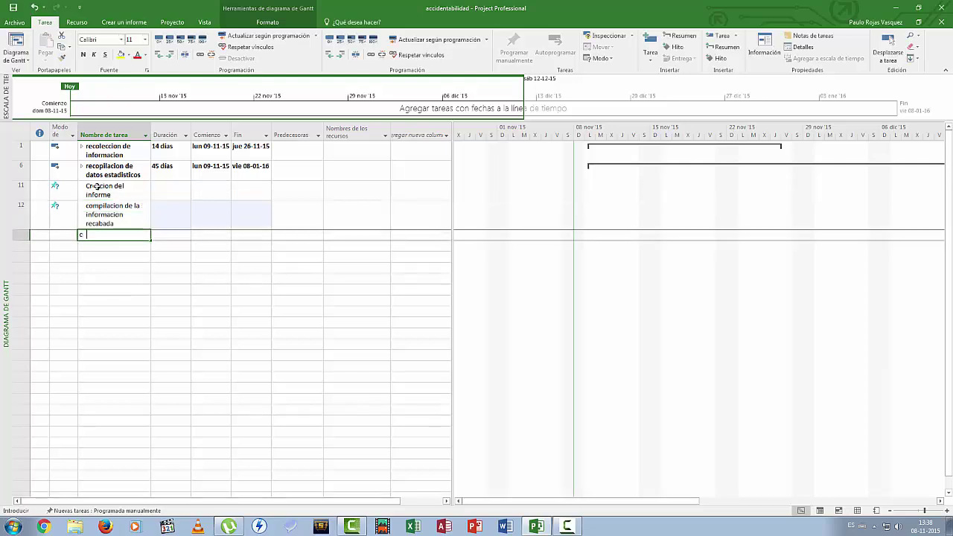
text(onclusion del )
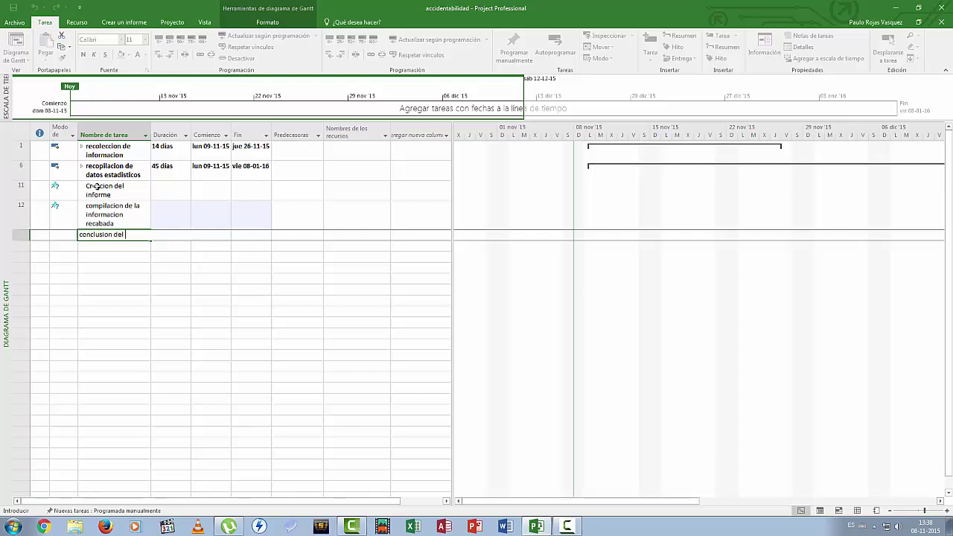
text(estud)
key(Return)
text(rec)
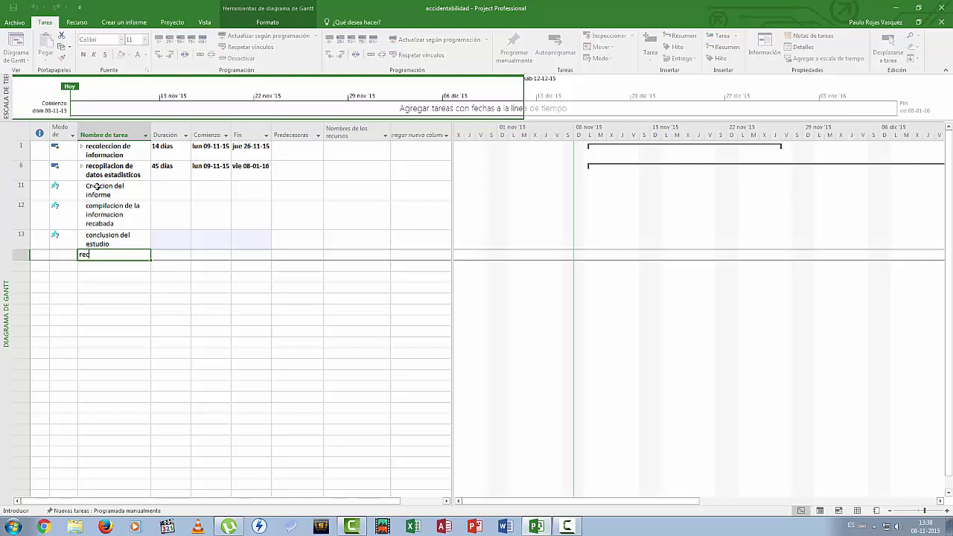
text(omendaciones)
key(Tab)
- Set the durations of tasks 12 to 14 to 15, 5 and 5 days, in that order
key(Up)
key(Up)
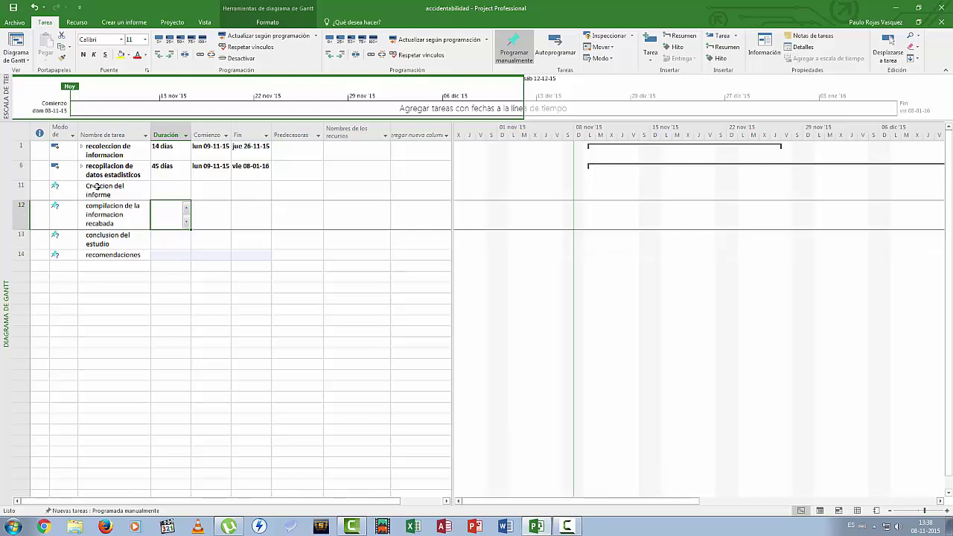
text(15)
key(Return)
text(5 días)
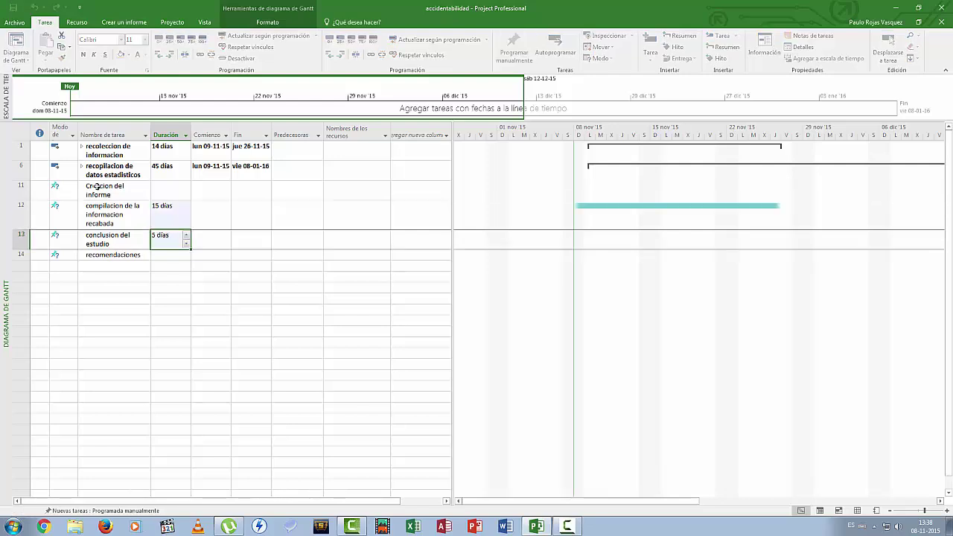
key(Return)
text(5)
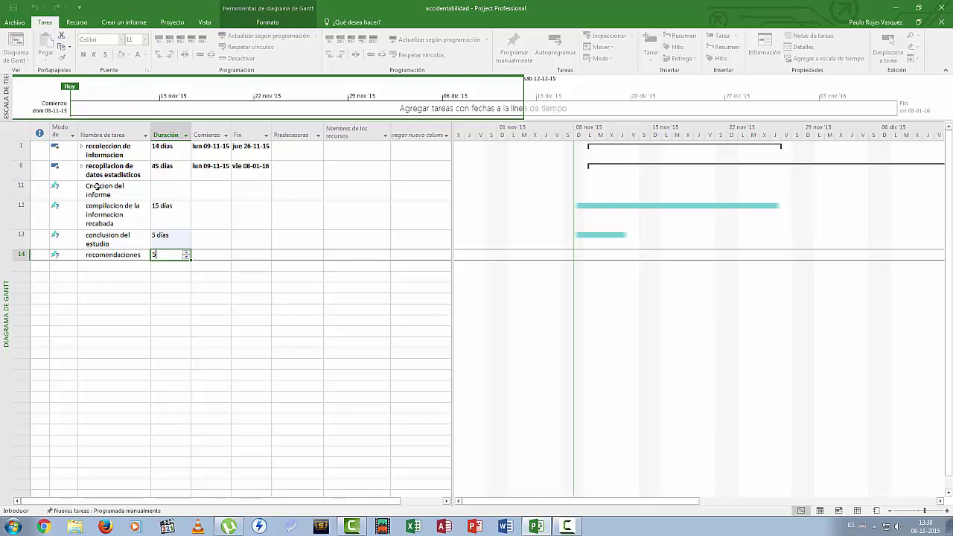
click(104, 291)
- Switch tasks 11 to 14, from "Creacion del informe" to "recomendaciones", to automatic scheduling
drag(108, 186, 113, 253)
right_click(116, 240)
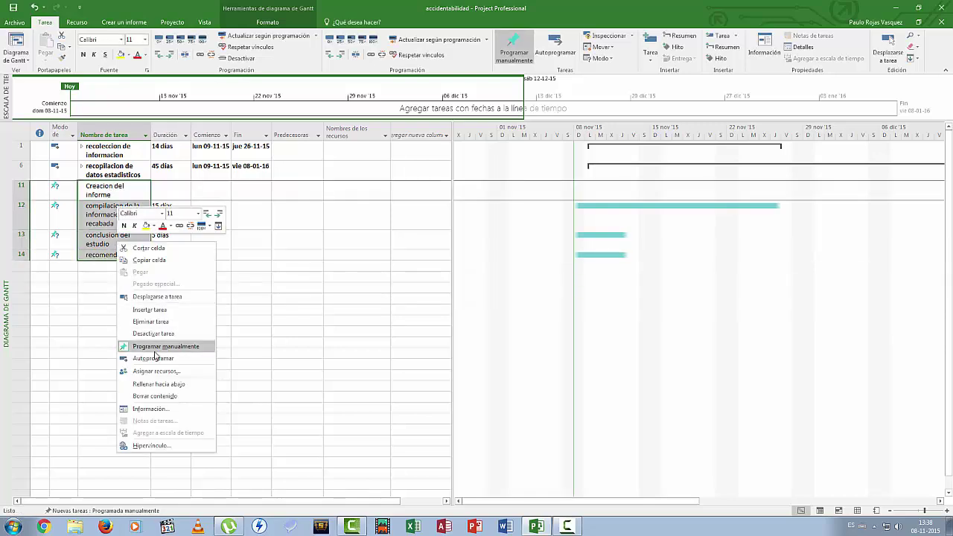
click(155, 359)
- Indent tasks 12 to 14 as subtasks of "Creacion del informe" and collapse that summary task
drag(112, 216, 120, 254)
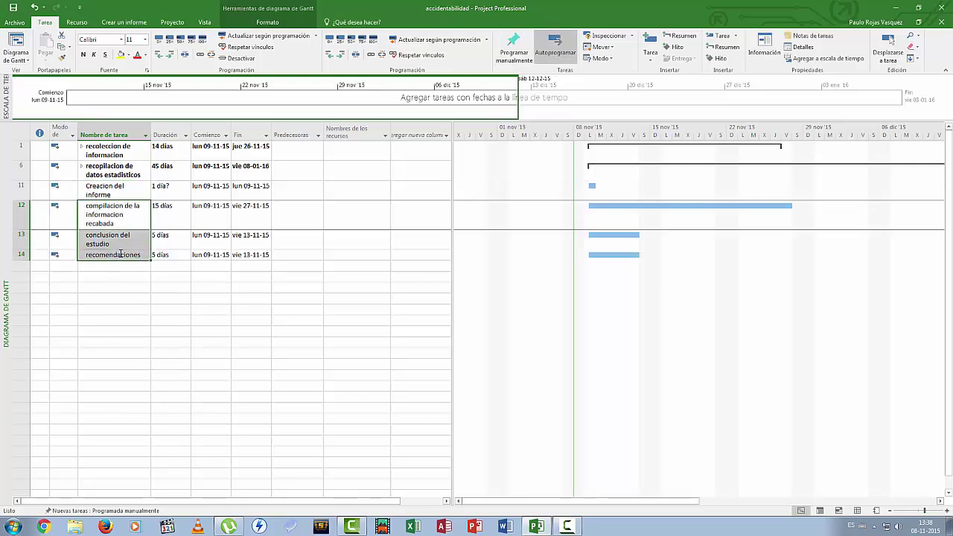
click(170, 54)
click(82, 187)
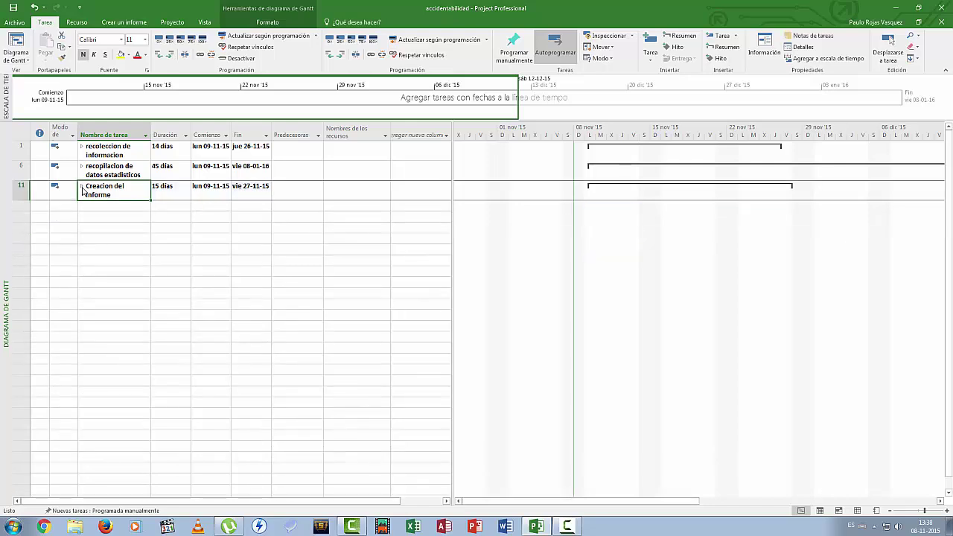
click(82, 187)
click(82, 187)
- Add the task "entrega final" below "Creacion del informe"
click(99, 206)
text(e)
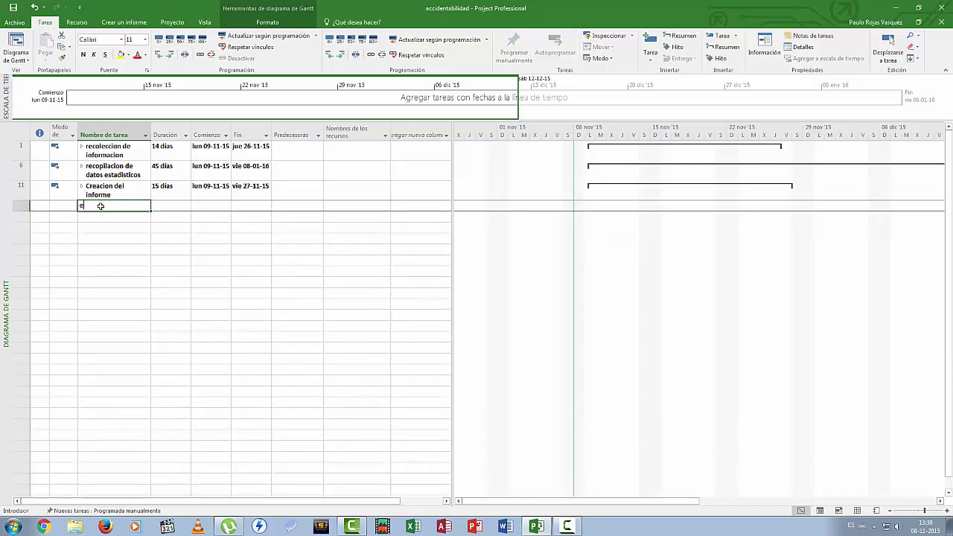
text(ntre)
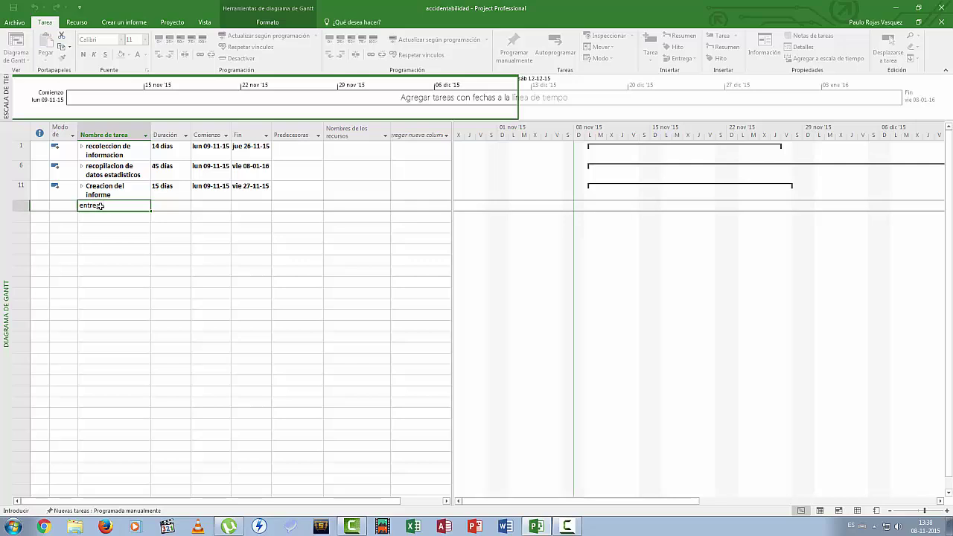
text(ga final)
key(Return)
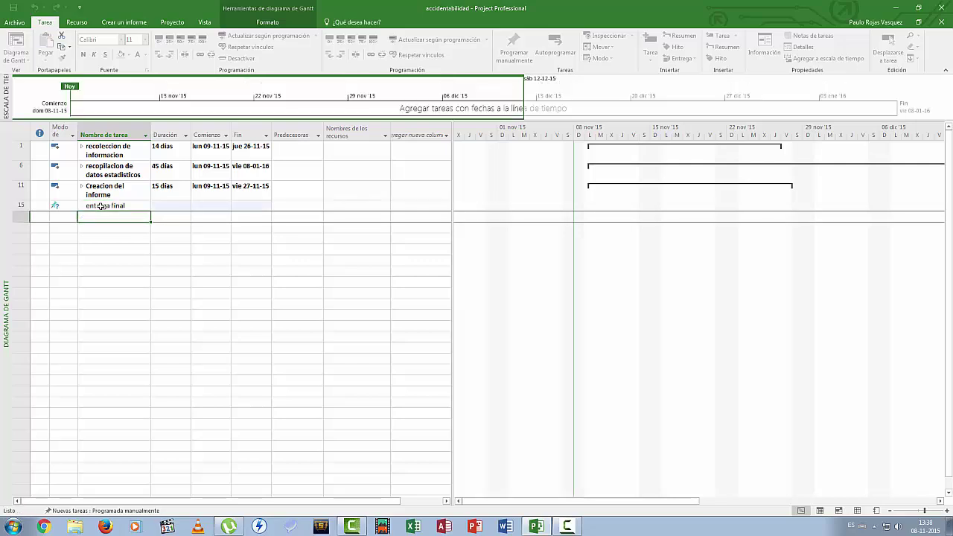
- Add the tasks "presentacion de estudio e informe final" and "entrega del estudio" below "entrega final"
text(presentaci)
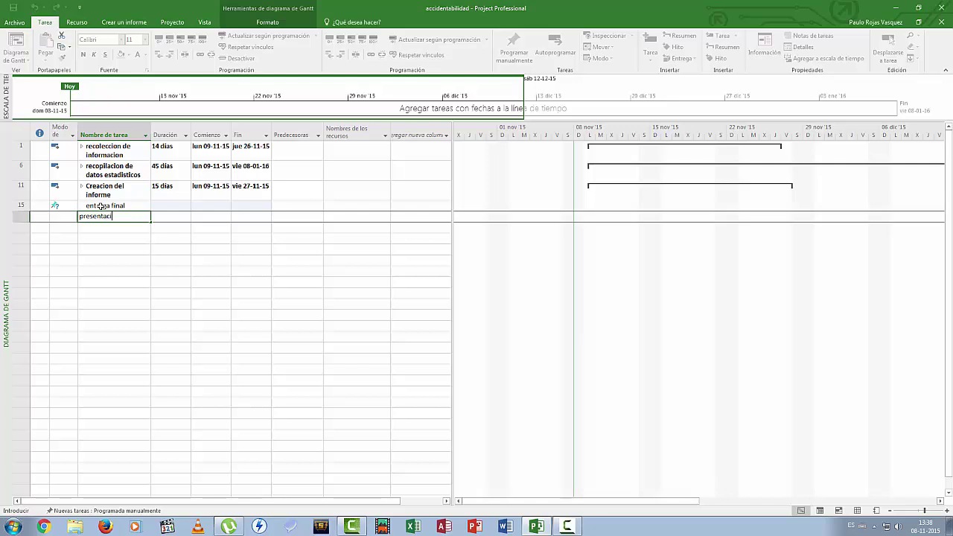
text(on de estudio e informe final)
key(Return)
text(entre)
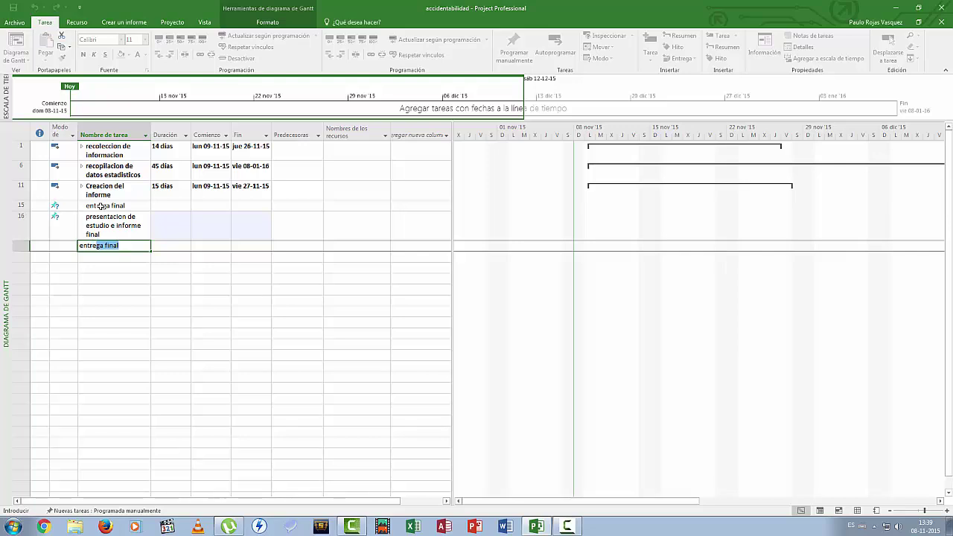
text(ga del estudio)
key(Tab)
- Set the durations of tasks 16 and 17 to 1 day each
key(Up)
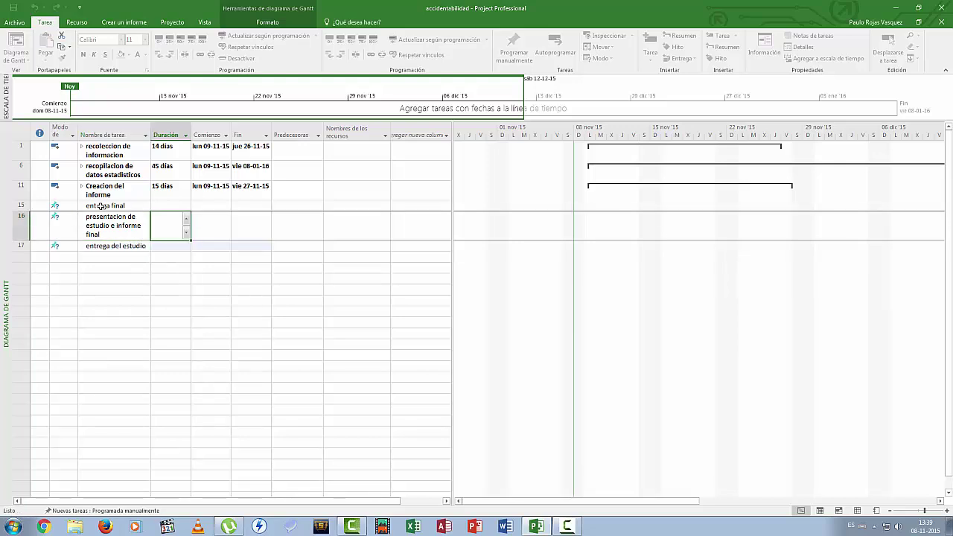
text(1)
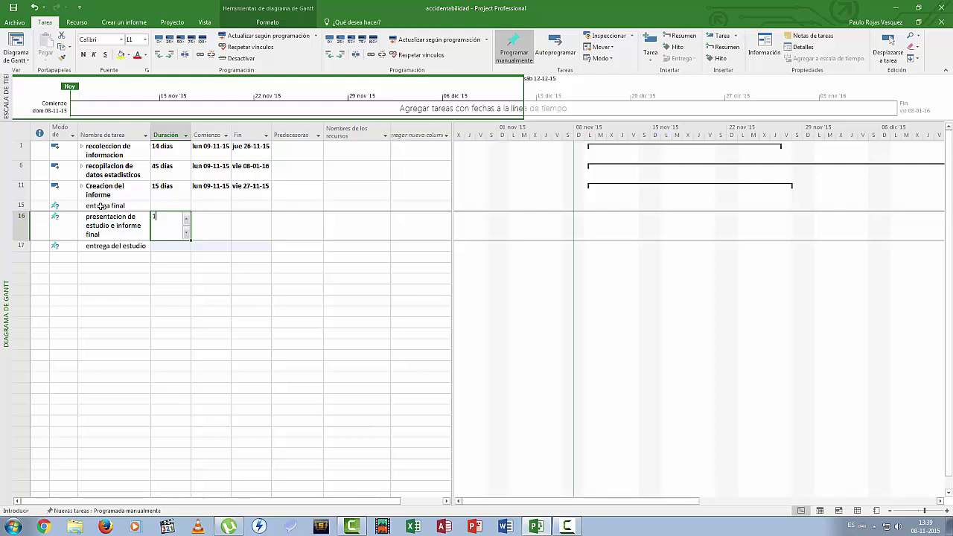
key(Return)
text(1)
key(shift+Tab)
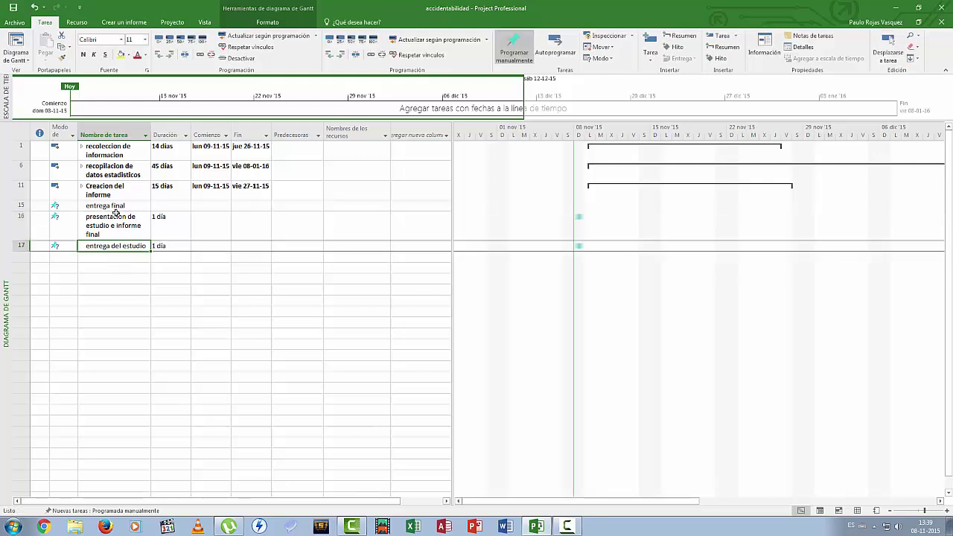
- Switch tasks 15 to 17, from "entrega final" to "entrega del estudio", to automatic scheduling
drag(111, 208, 111, 244)
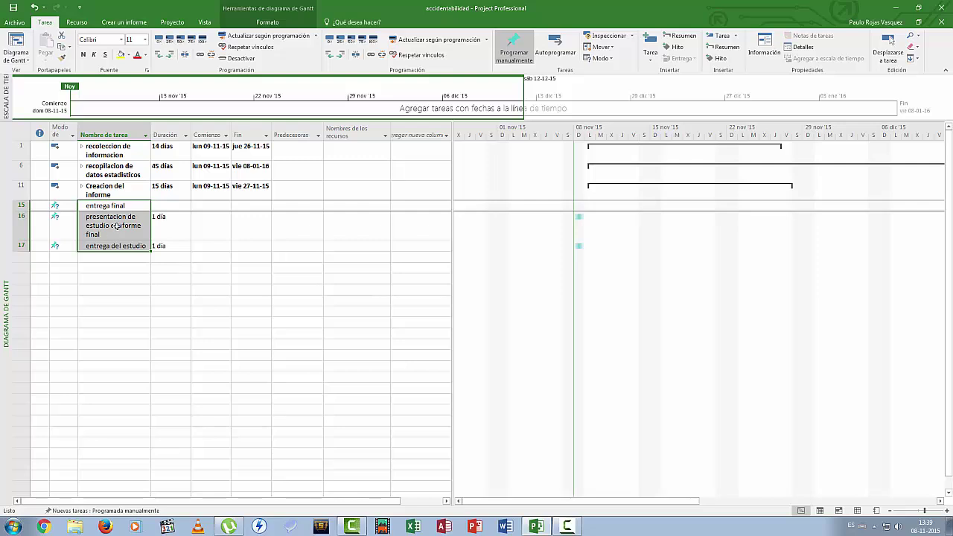
right_click(116, 223)
click(149, 351)
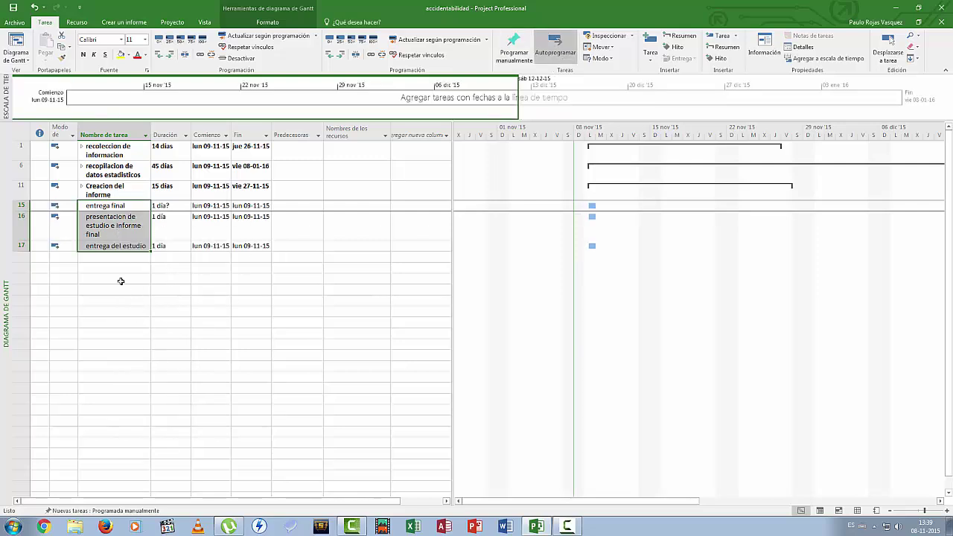
click(122, 278)
- Indent tasks 16 and 17 as subtasks of "entrega final" and collapse that summary task
drag(116, 221, 116, 247)
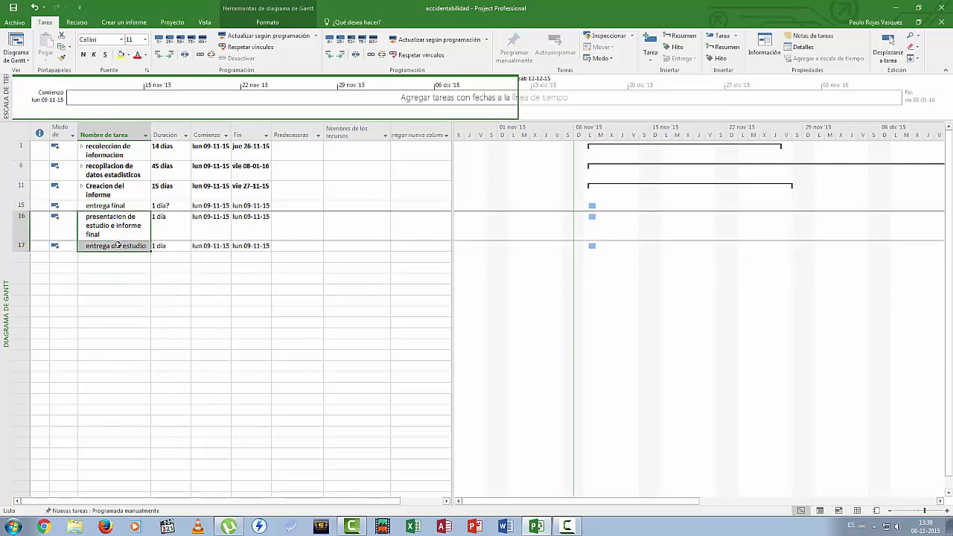
click(170, 55)
click(93, 273)
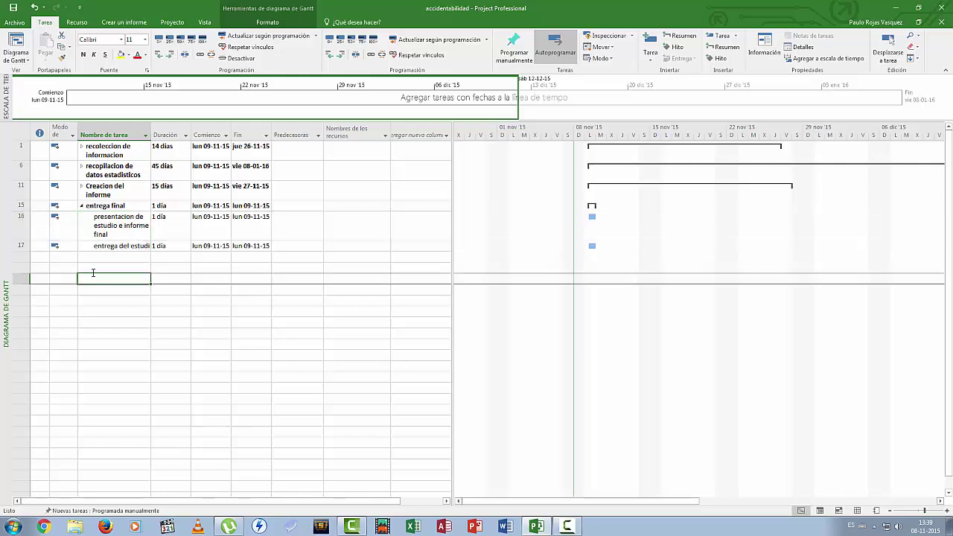
click(82, 205)
click(81, 206)
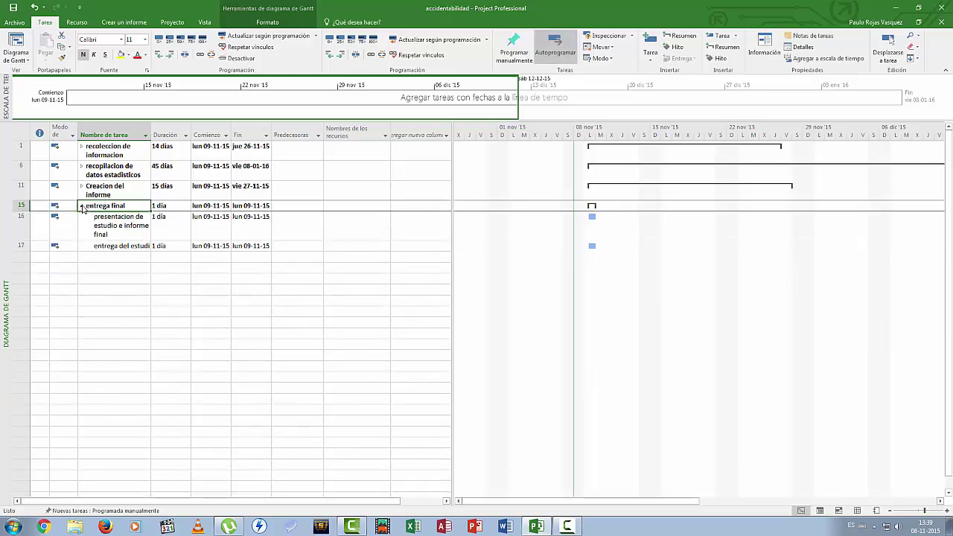
click(81, 206)
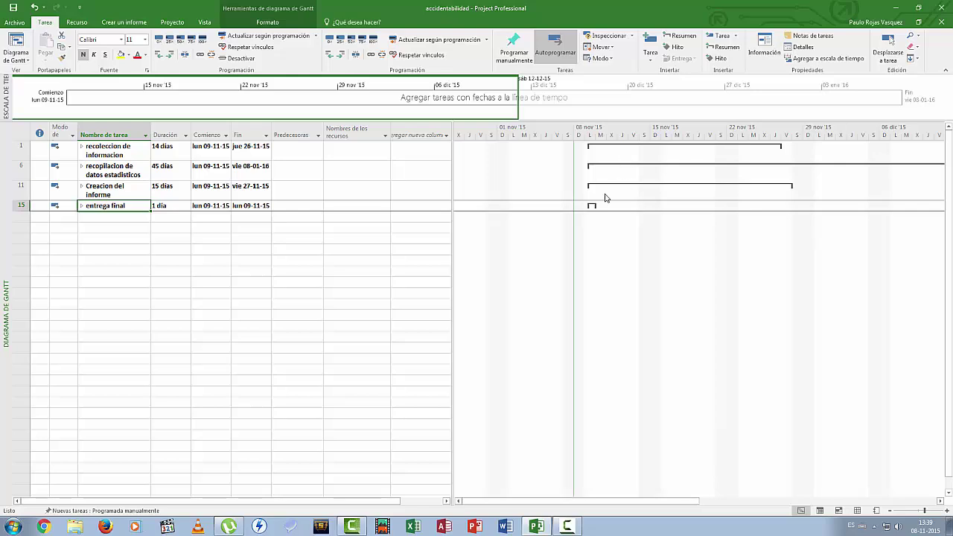
- Create a new blank project and dismiss the notice about the scheduling mode of new tasks
click(15, 22)
click(22, 66)
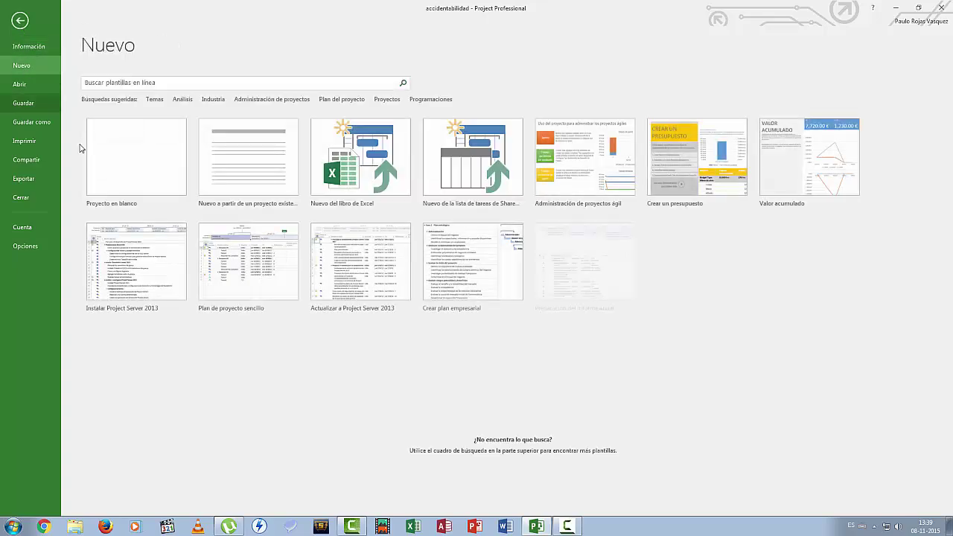
click(153, 166)
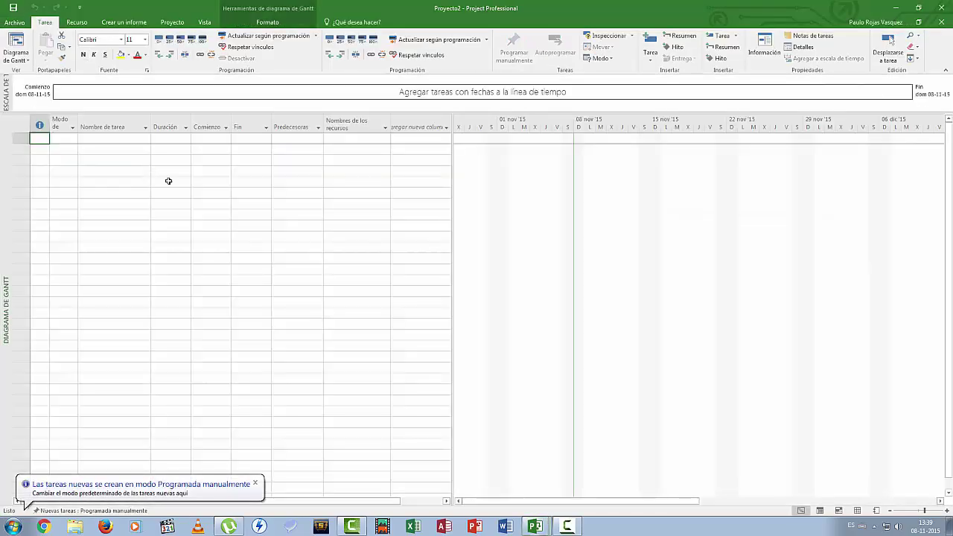
click(255, 483)
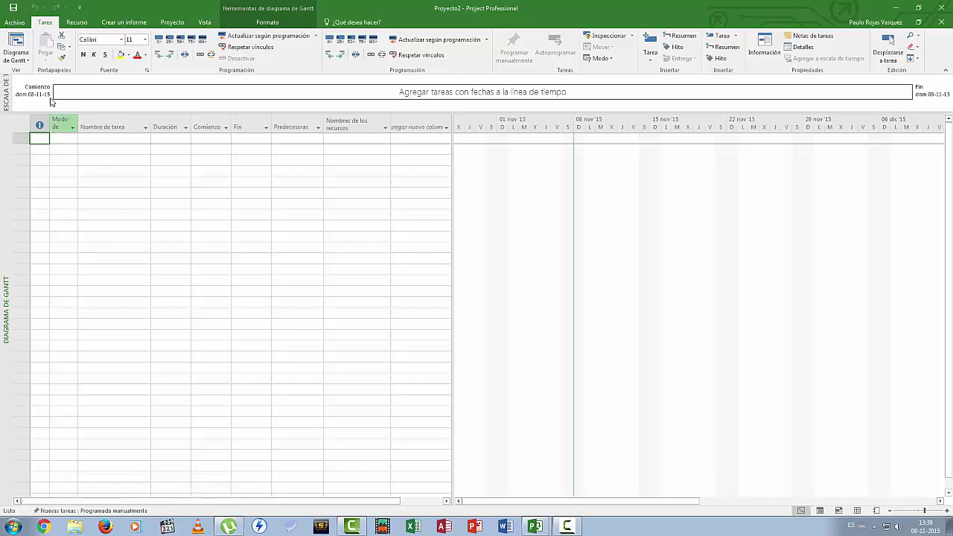
click(15, 22)
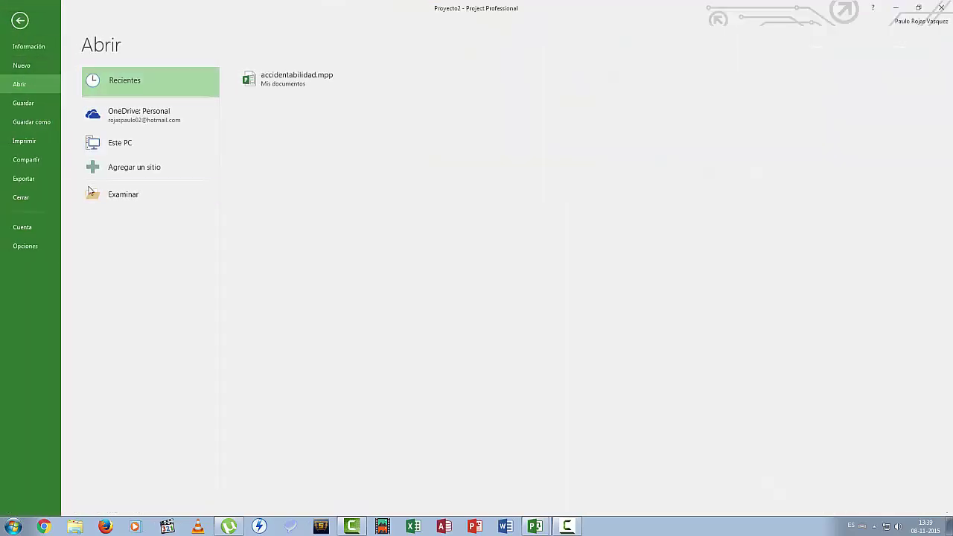
click(119, 197)
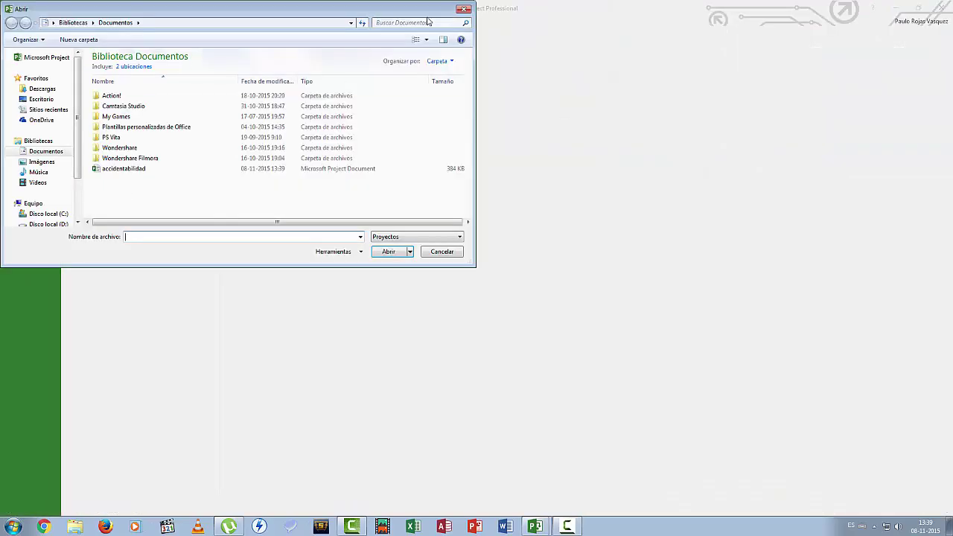
click(463, 9)
- Save the new project in the Documents library under the name "Projectgo multitiendas"
click(38, 122)
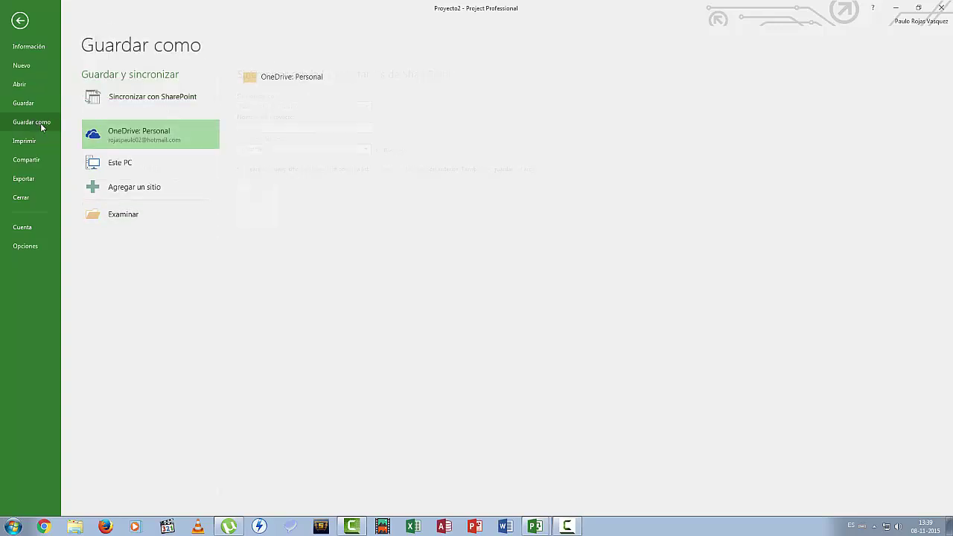
click(128, 216)
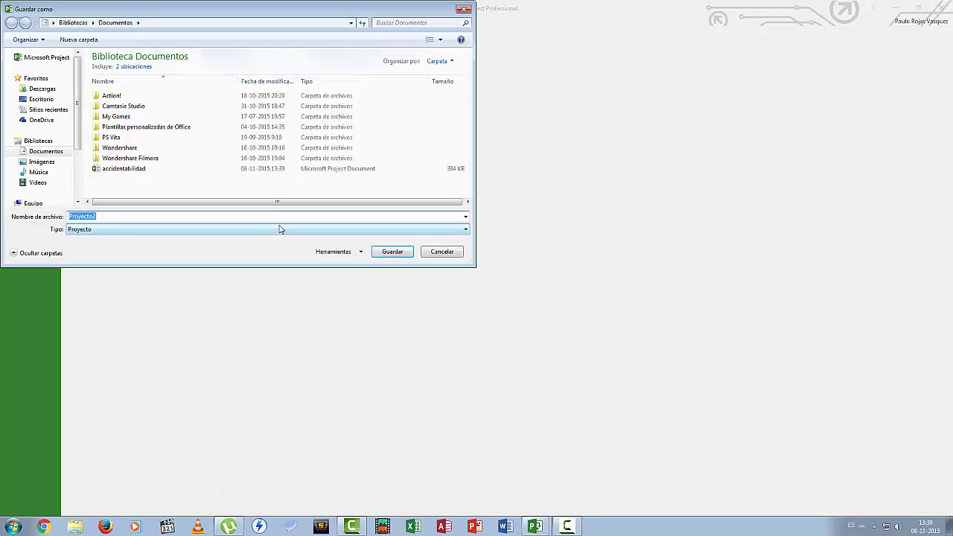
text(Projectgo multitiendas)
key(Return)
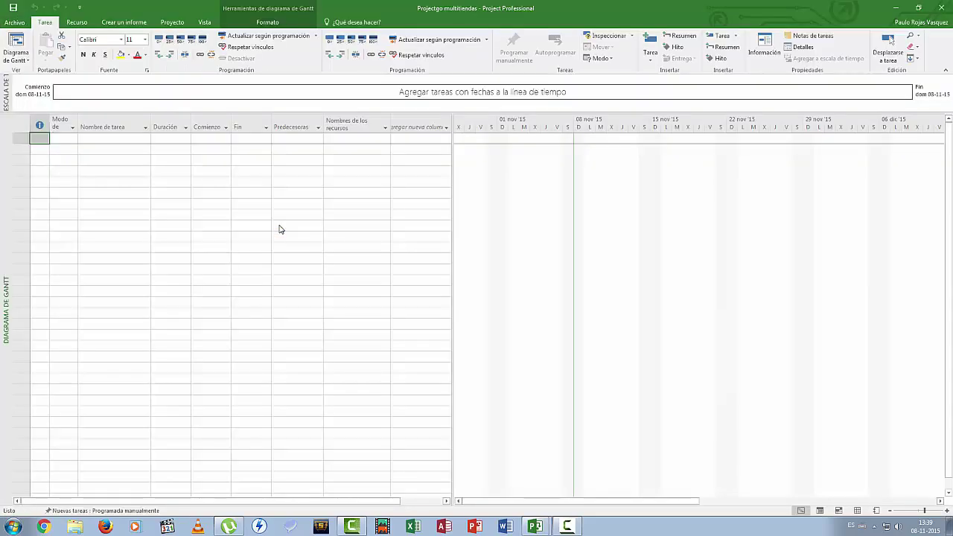
- Enter the first two tasks, "etapa de levantamiento de informacion" and "reuion con encargado de tienda"
click(100, 137)
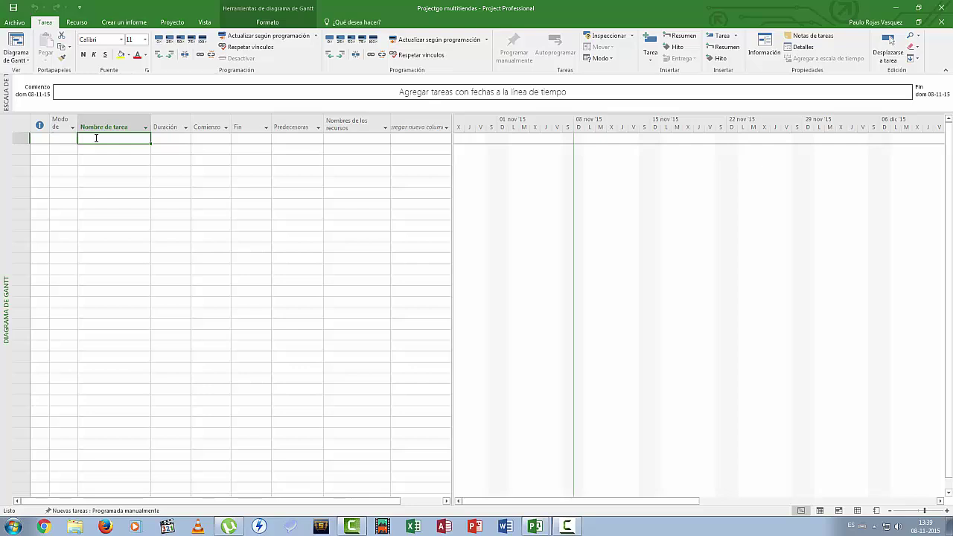
text(etapa de)
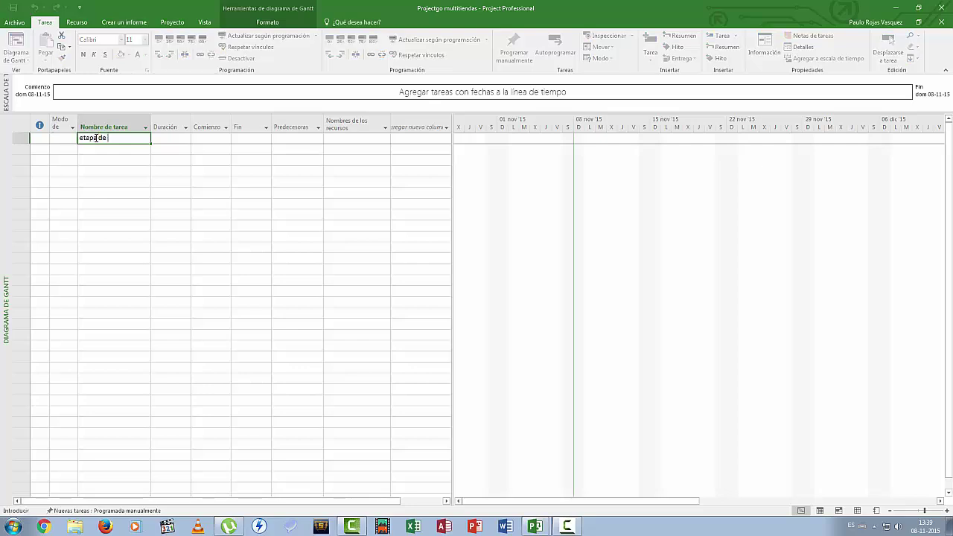
text( levantamiento de informacion)
key(Return)
text(reu)
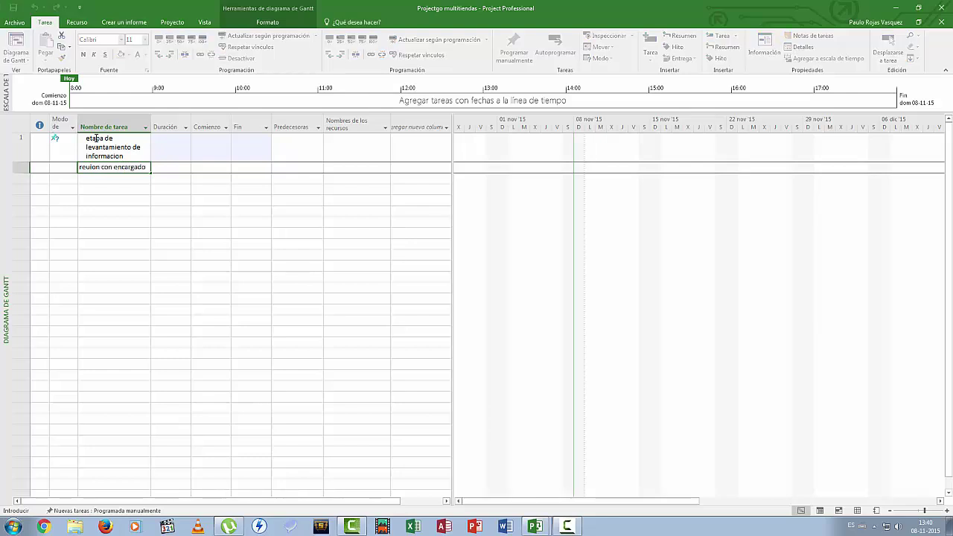
text( de tienda)
key(Return)
- Add tasks 3 to 5: "visita a terreno", "deteccion de fuentes de riesgo" and "revision de puestos de trabajo"
text(vi)
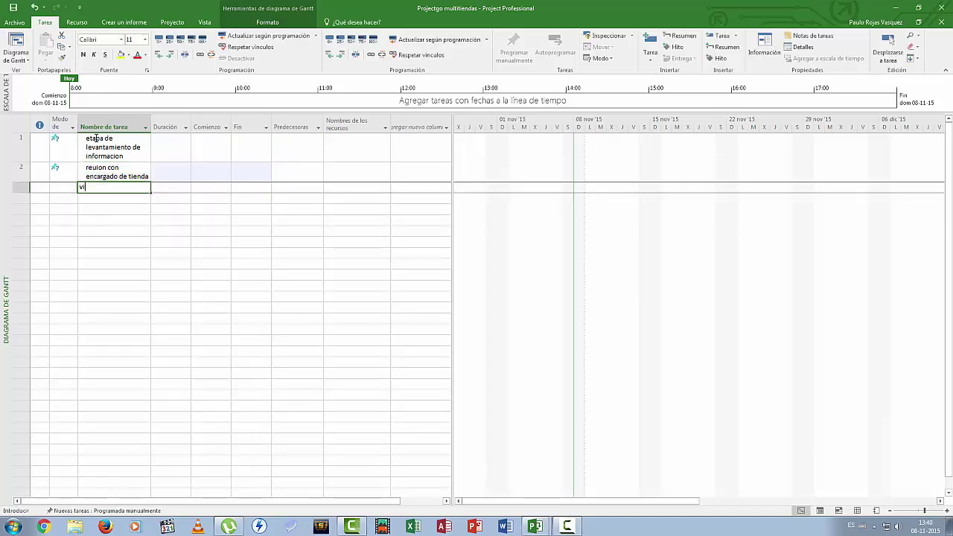
text(sita a terreno)
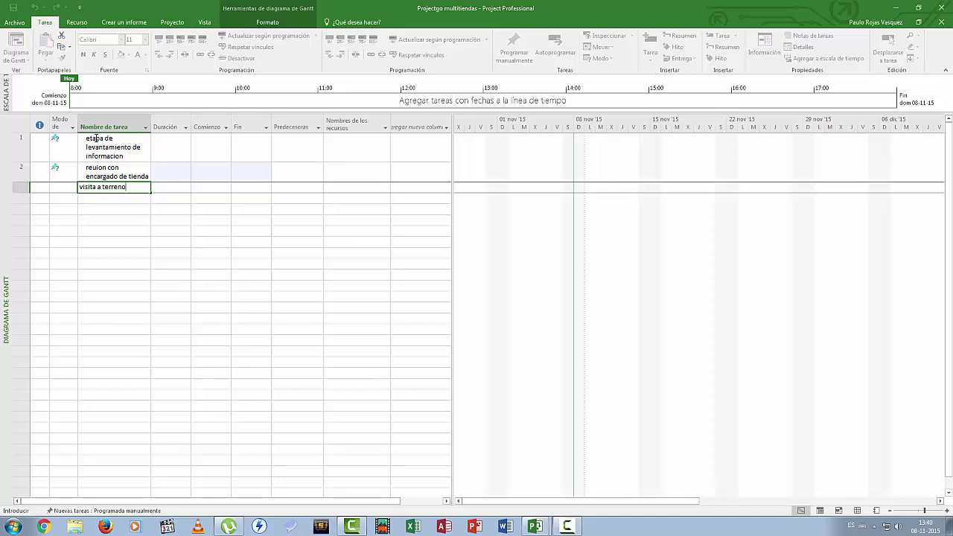
key(Return)
text(d)
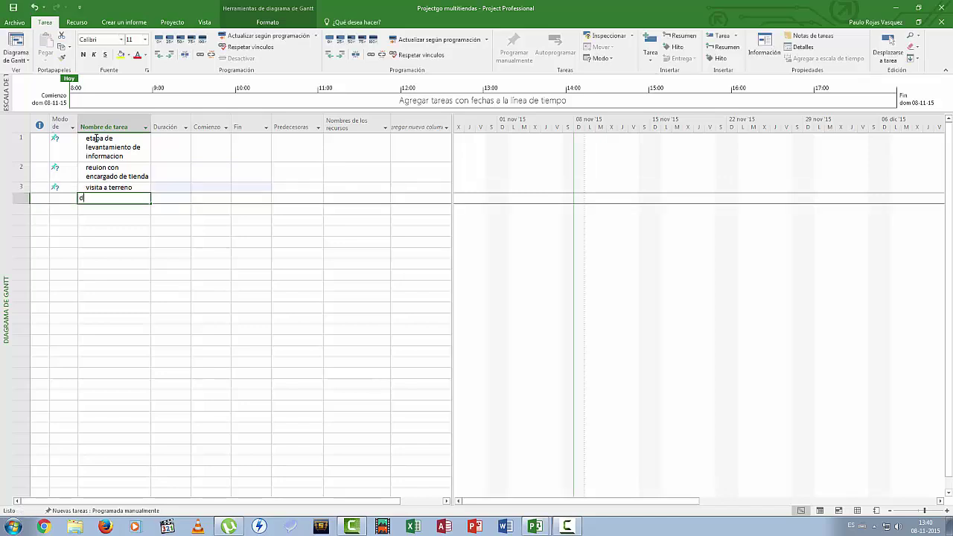
text(eteccio)
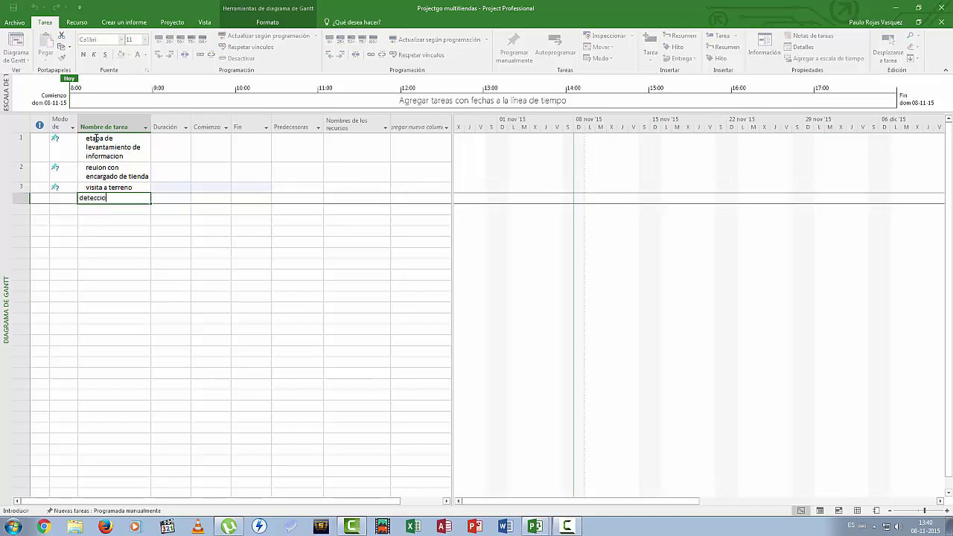
text(n de fuentes de riesgo)
key(Return)
text(revision de pues)
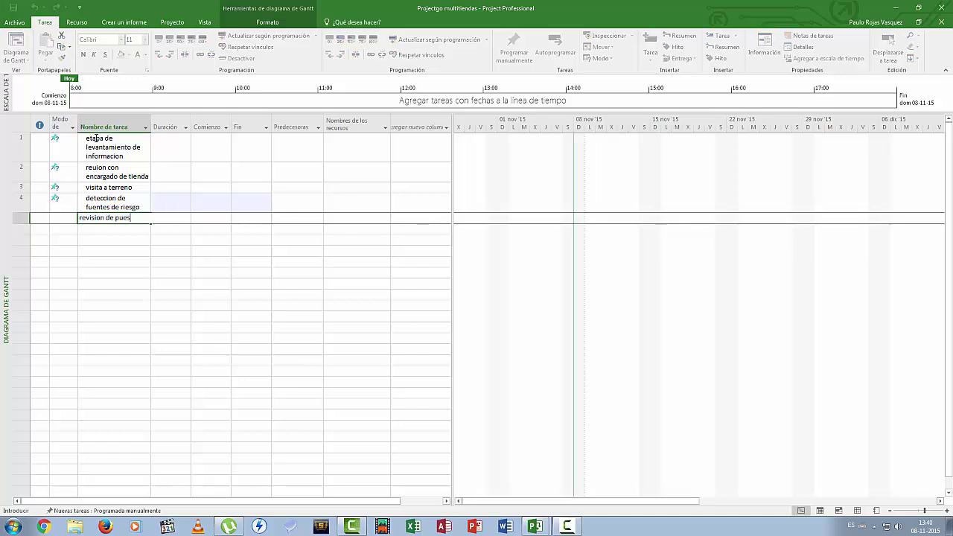
text(tos de trabajo)
key(Tab)
- Set the durations of tasks 2 to 5 to 7, 14, 10 and 12 days respectively
key(Up)
key(Up)
key(Up)
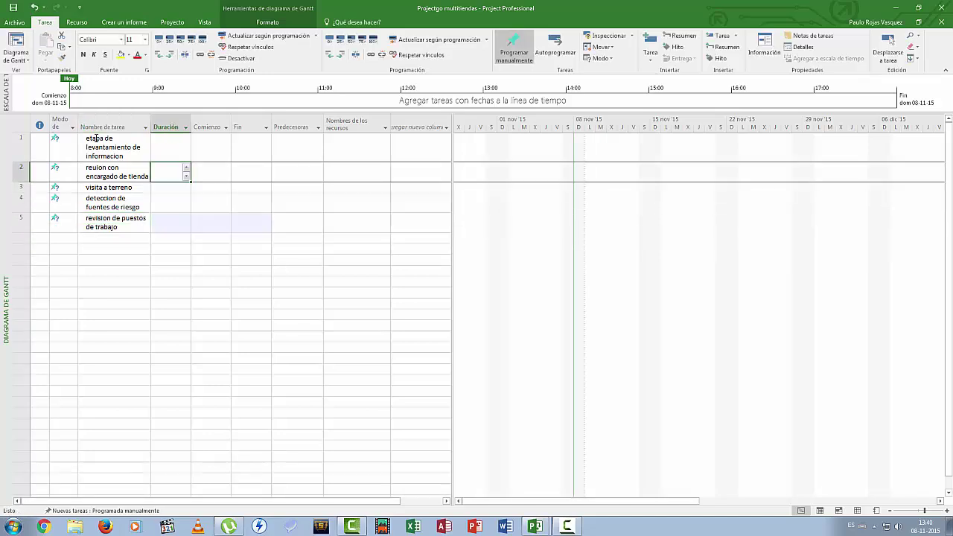
text(7)
key(Return)
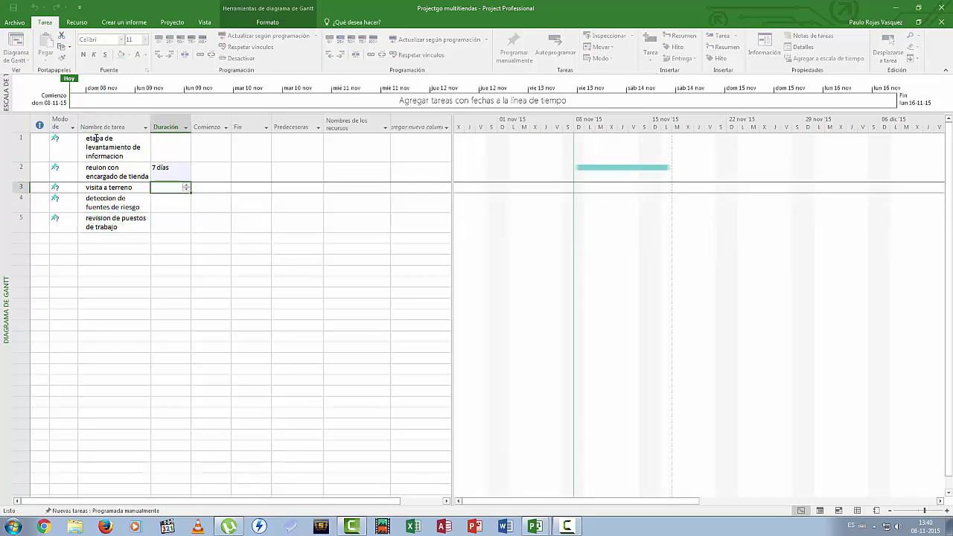
text(14)
key(Return)
text(10)
key(Return)
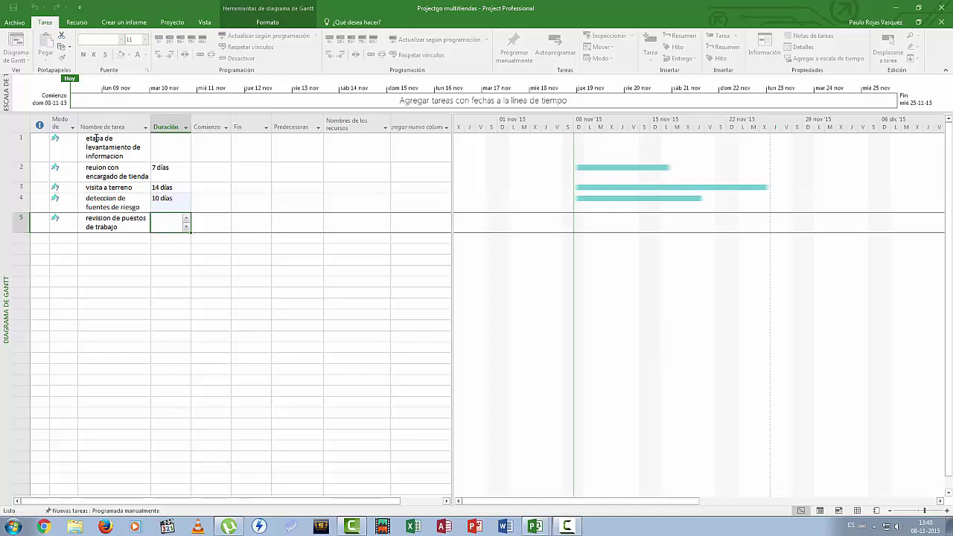
text(12)
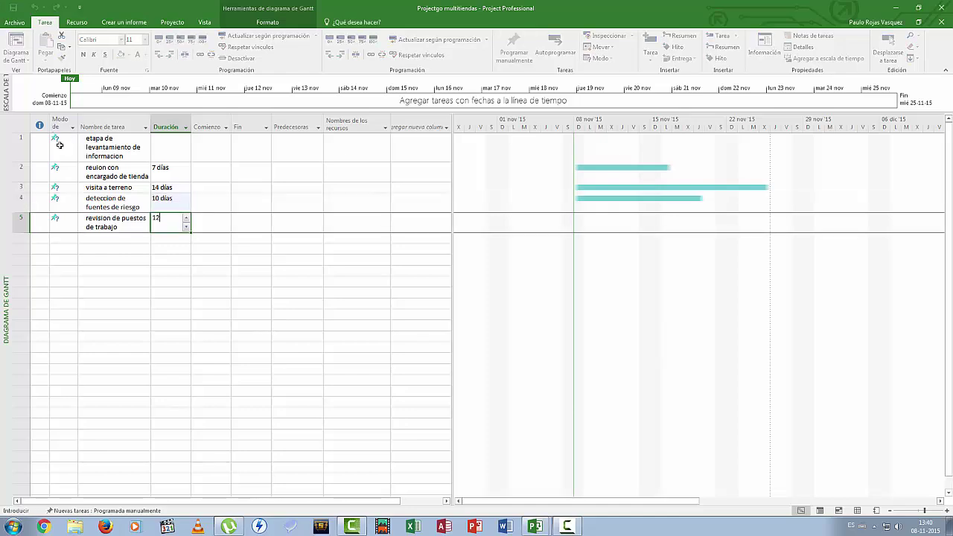
click(97, 281)
- Switch tasks 1 to 5, from "etapa de levantamiento de informacion" to "revision de puestos de trabajo", to automatic scheduling
drag(112, 145, 114, 215)
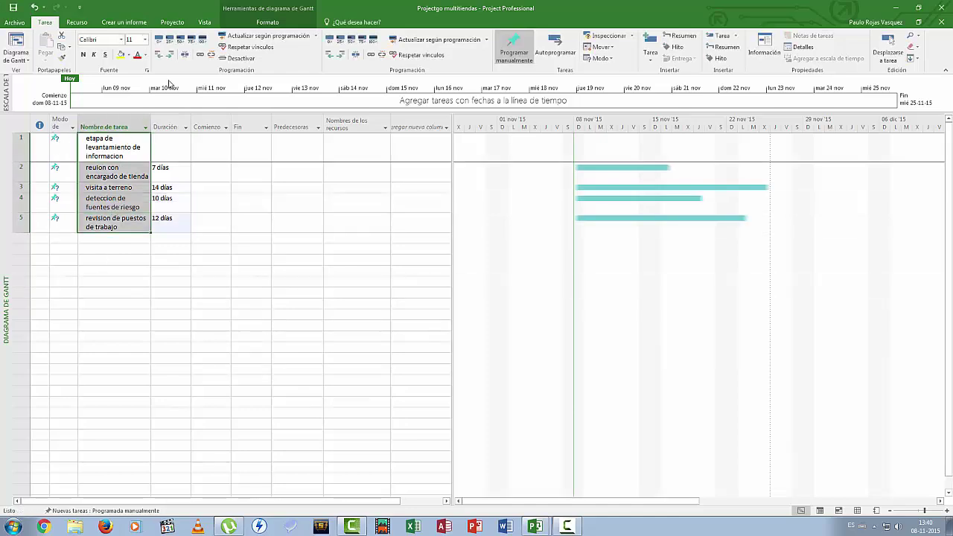
right_click(116, 195)
click(149, 312)
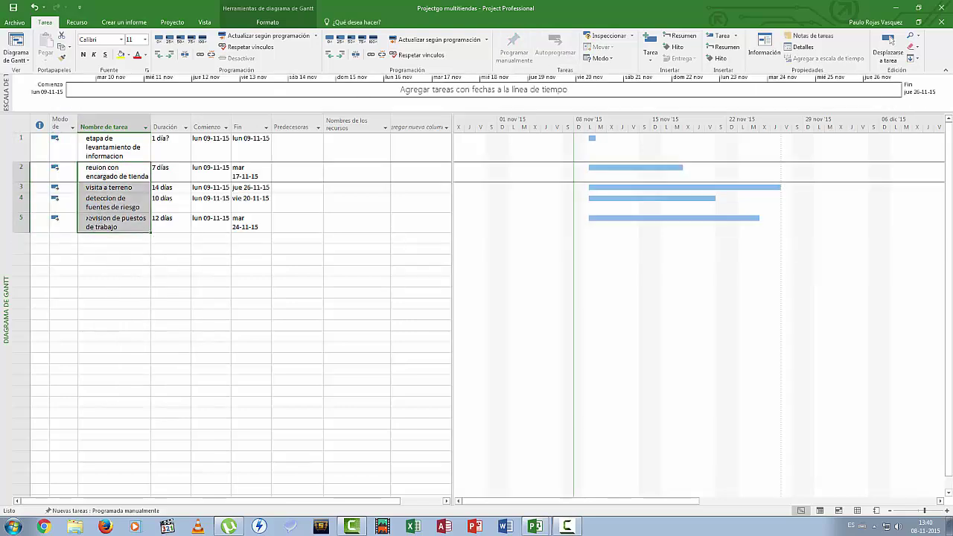
- Indent tasks 2 to 5 as subtasks of "etapa de levantamiento de informacion" and collapse that summary task
click(170, 55)
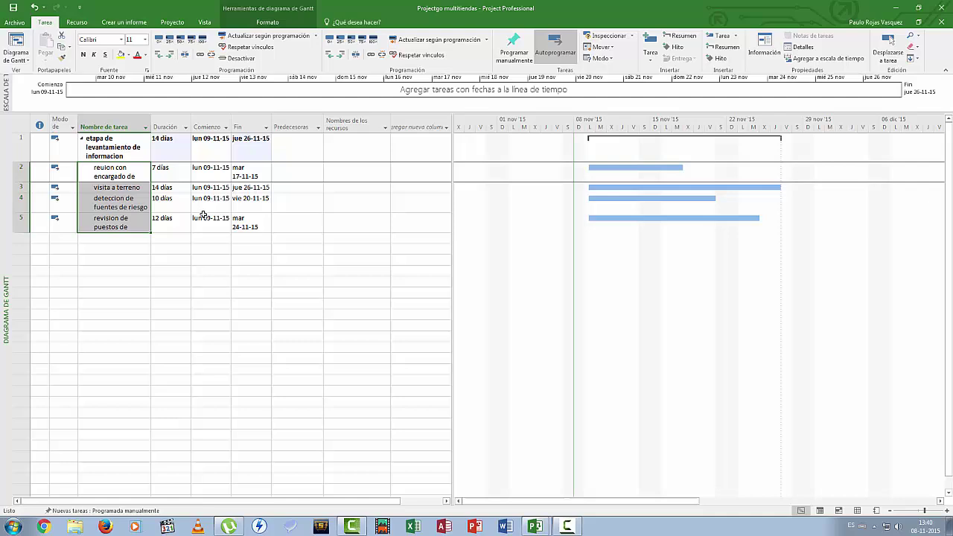
click(186, 281)
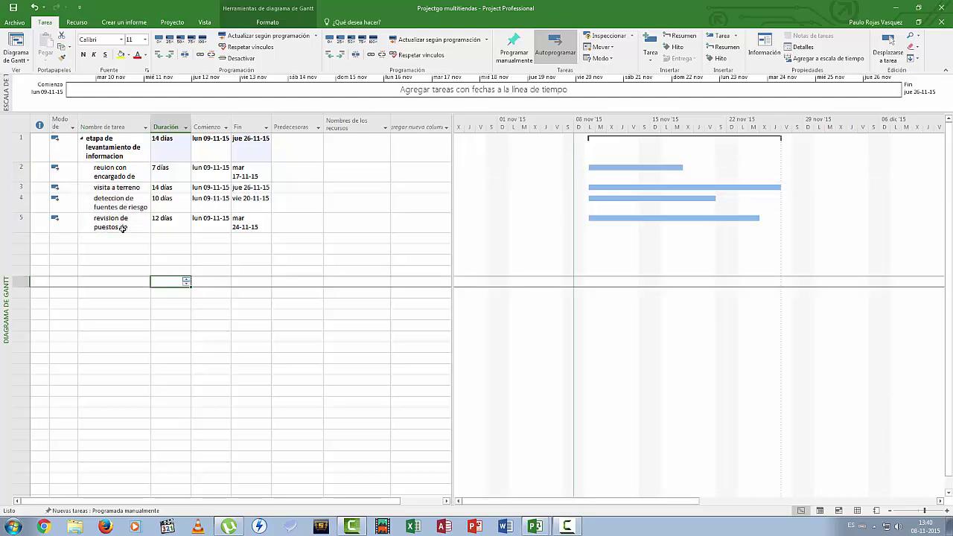
click(81, 138)
click(81, 139)
click(82, 139)
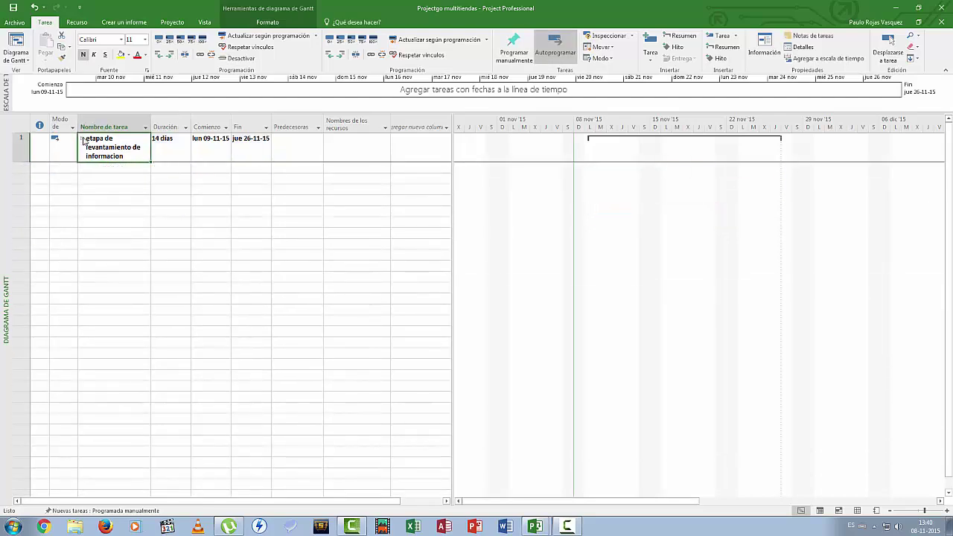
- Add the tasks "etapa recopilacion de datos" and "cantidad de accidentes" below the collapsed summary task
click(100, 169)
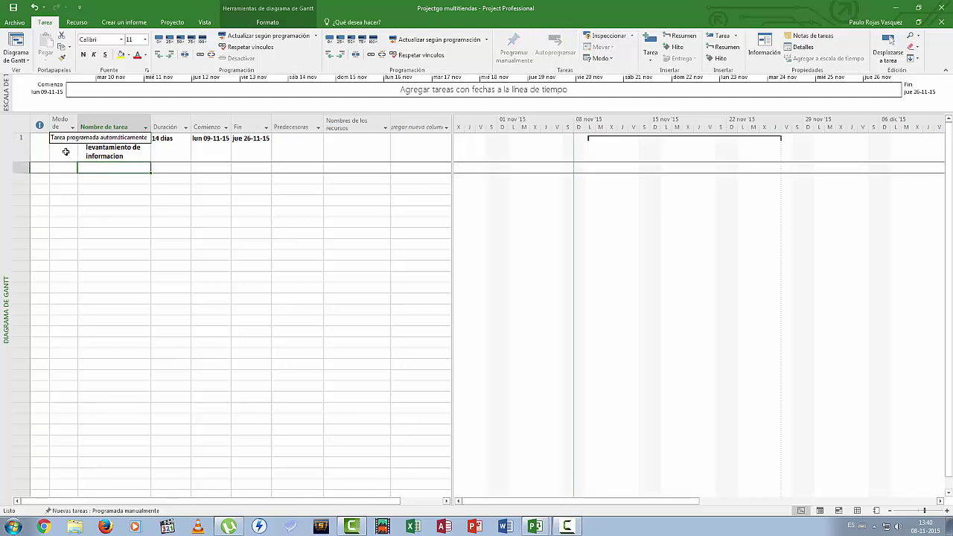
text(etapa )
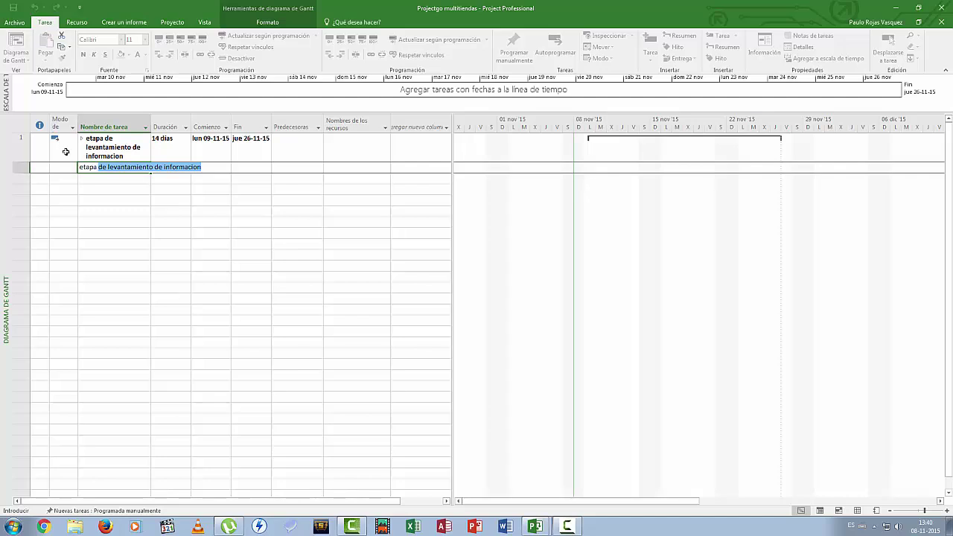
text(recopila)
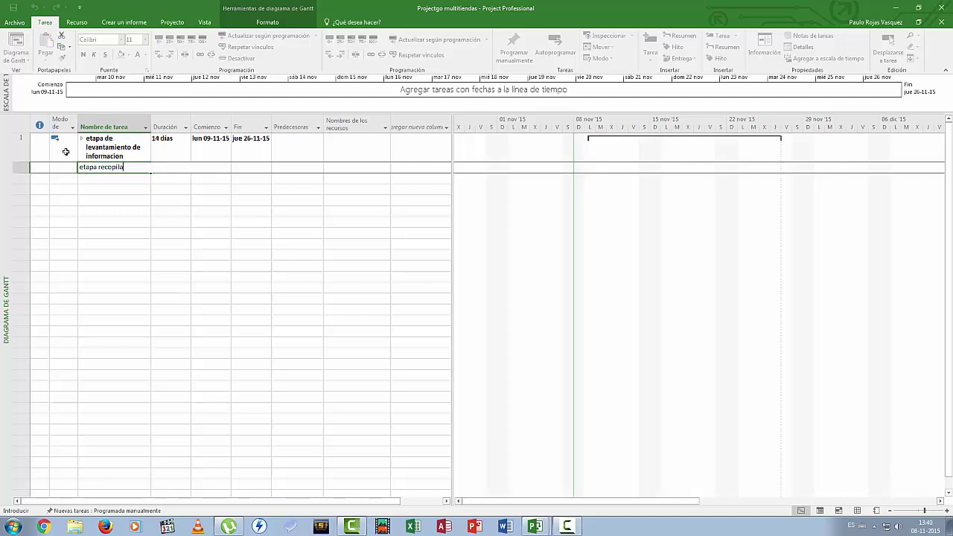
text(cion de datos)
key(Return)
text(canti)
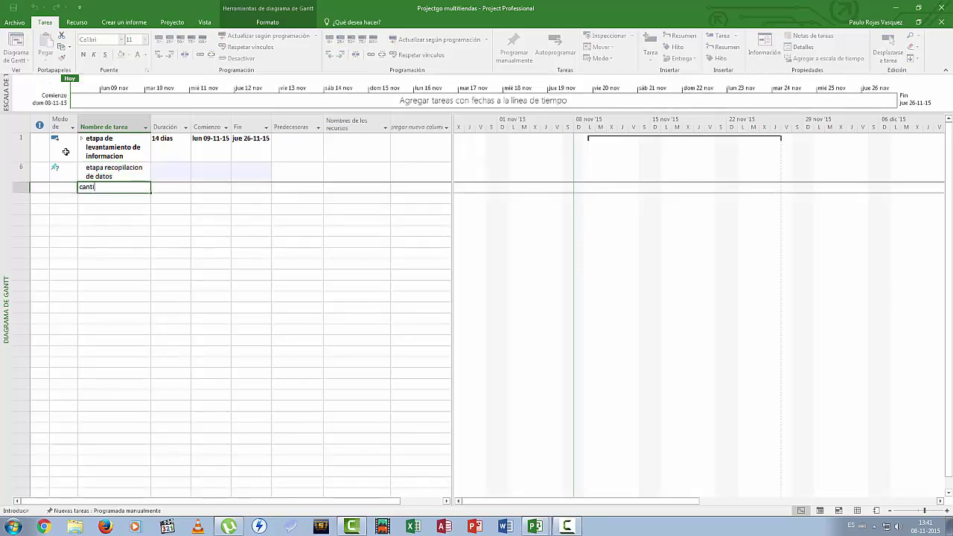
text(dad de accidentes)
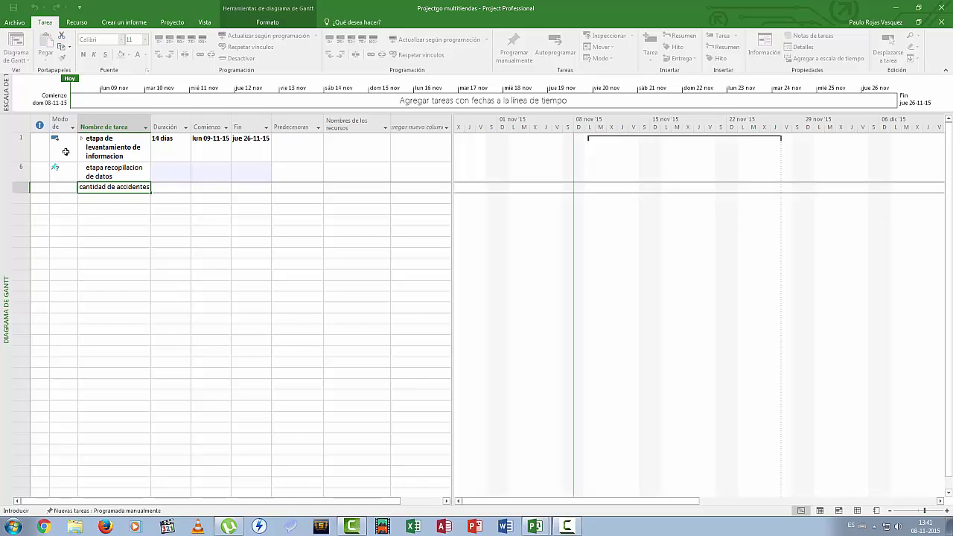
key(Return)
- Add the tasks "analisis de datos" and "clasificacion de datos" as rows 8 and 9
text(an)
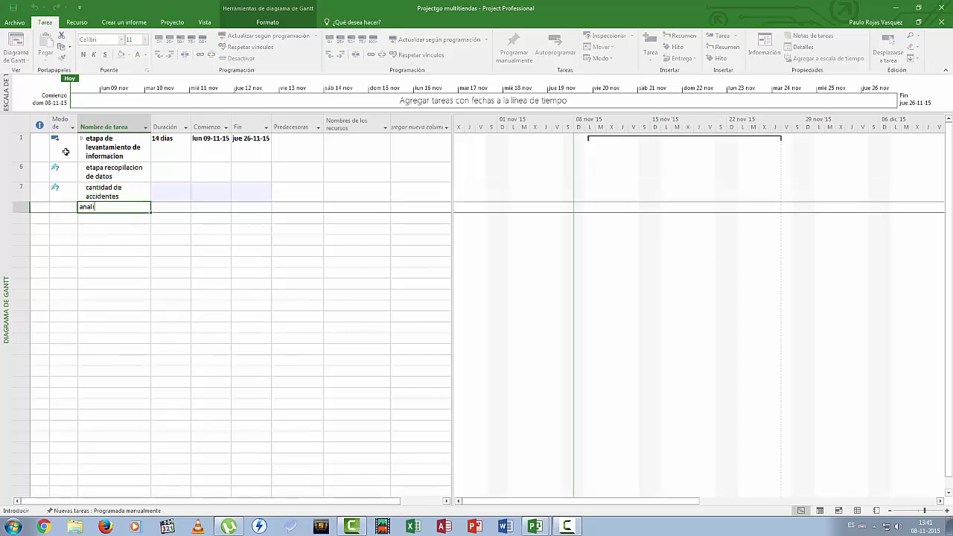
text(alisis de datos)
key(Return)
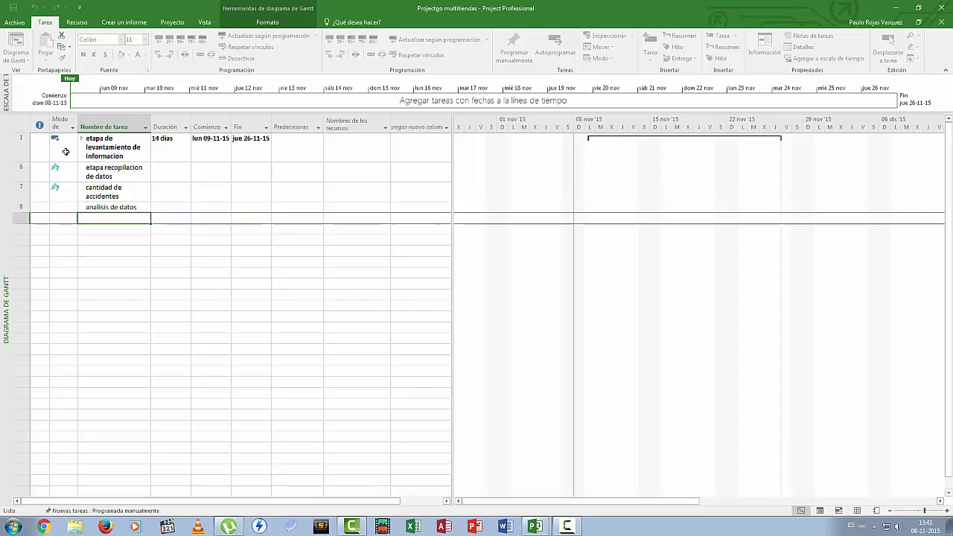
text(clas)
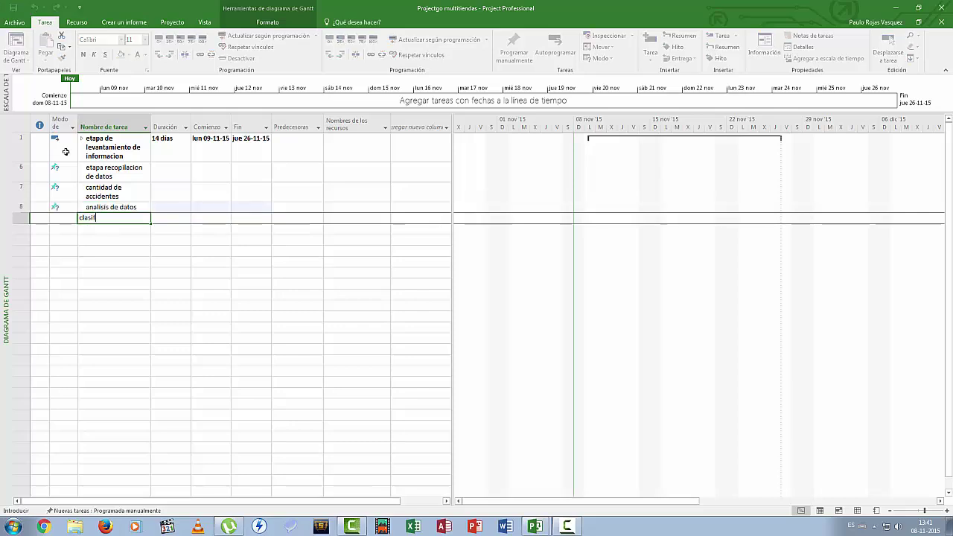
text(ificacion de )
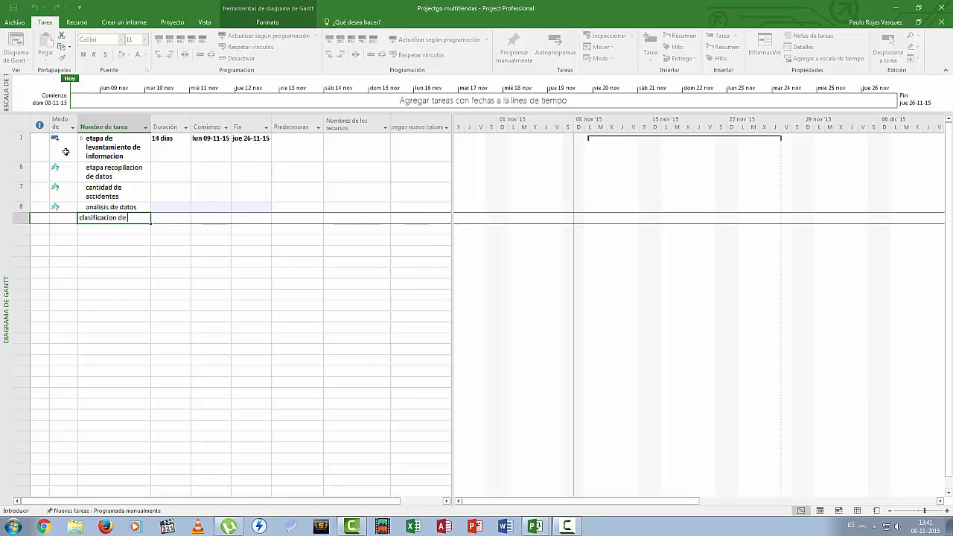
text(datos)
key(Tab)
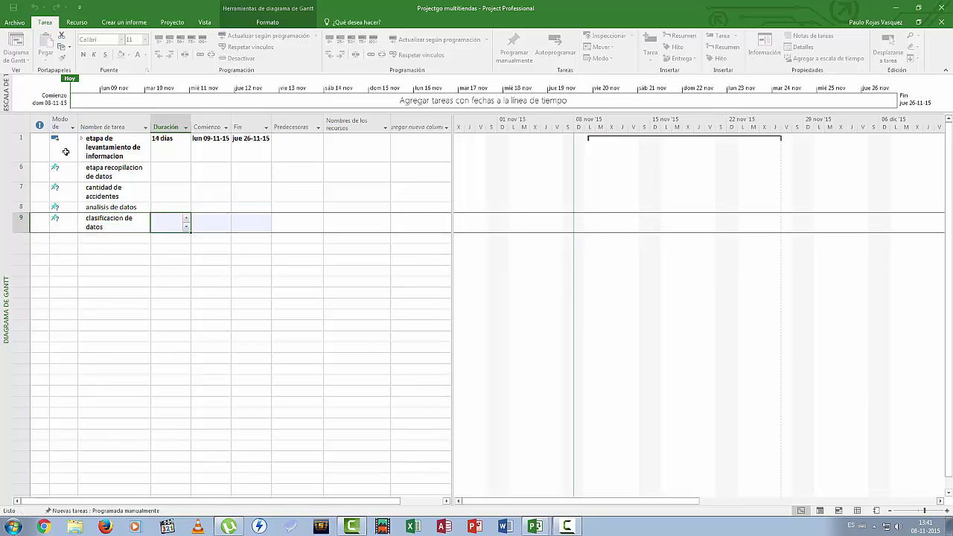
- Set the duration of task 7, "cantidad de accidentes", to 10 days
key(Up)
key(Up)
key(Up)
key(F2)
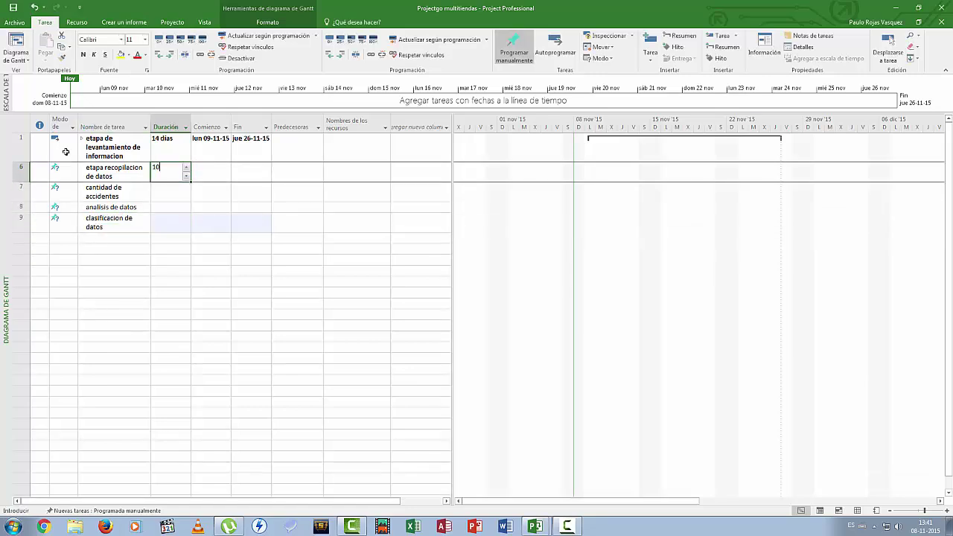
key(Return)
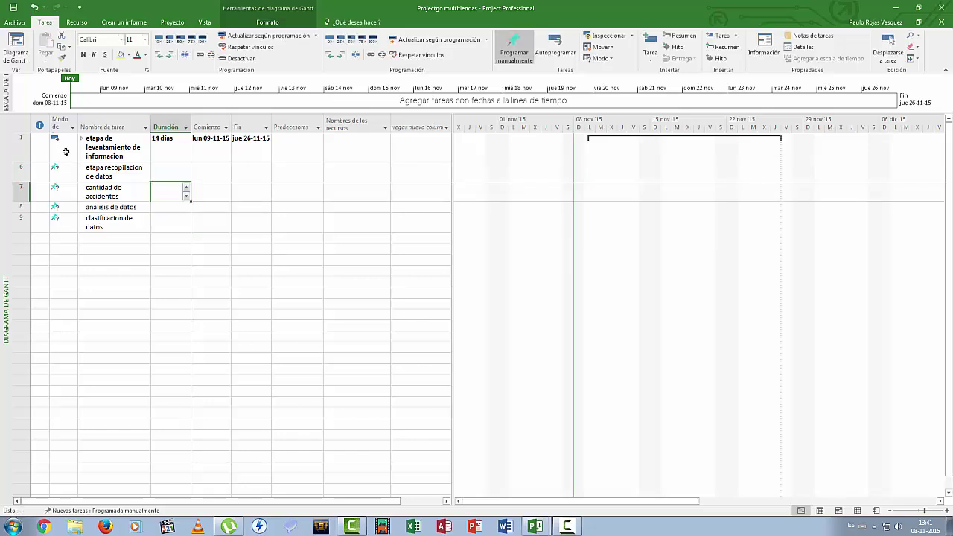
text(10)
key(Return)
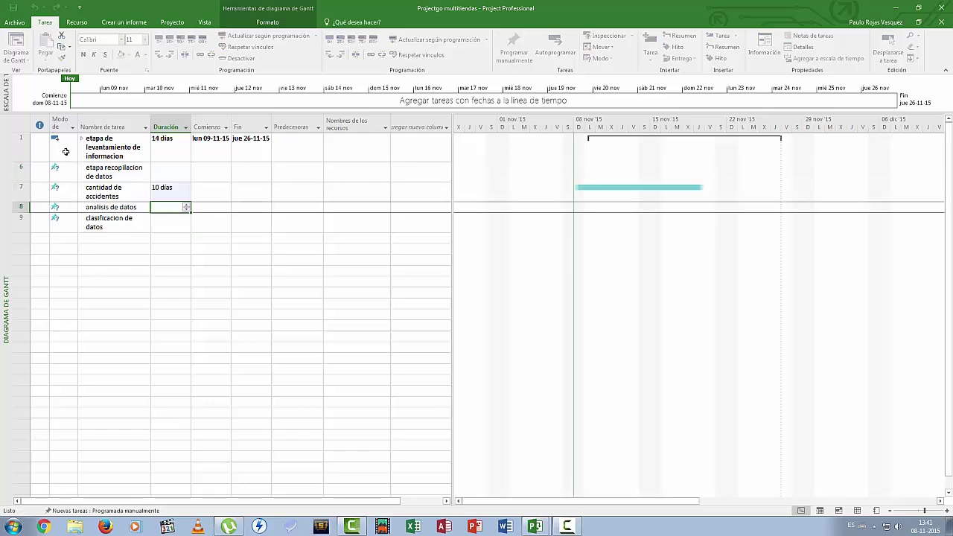
- Set the duration of "analisis de datos" to 75 days and of "clasificacion de datos" to 30 days
text(75)
key(Return)
text(30)
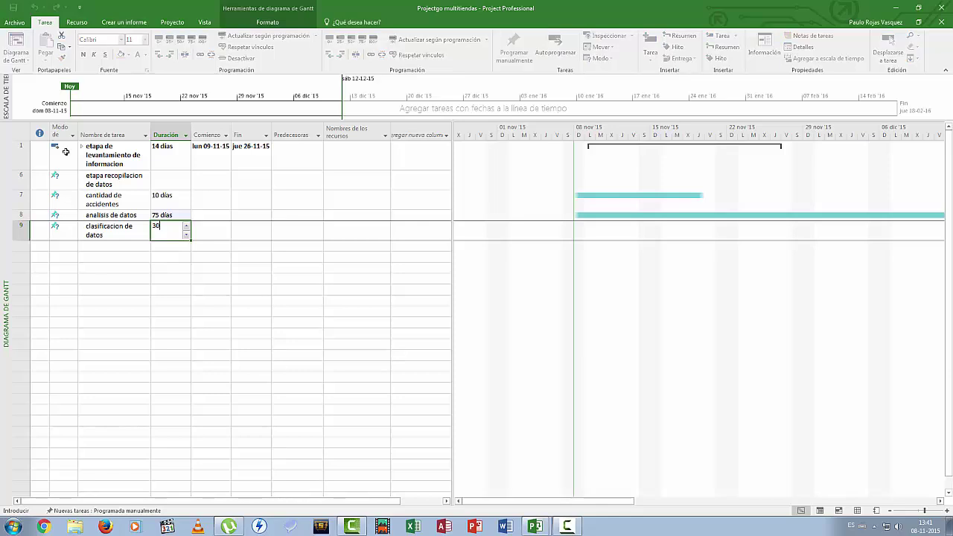
click(137, 276)
- Switch tasks 6 to 9, from "etapa recopilacion de datos" to "clasificacion de datos", to automatic scheduling
drag(104, 181, 103, 233)
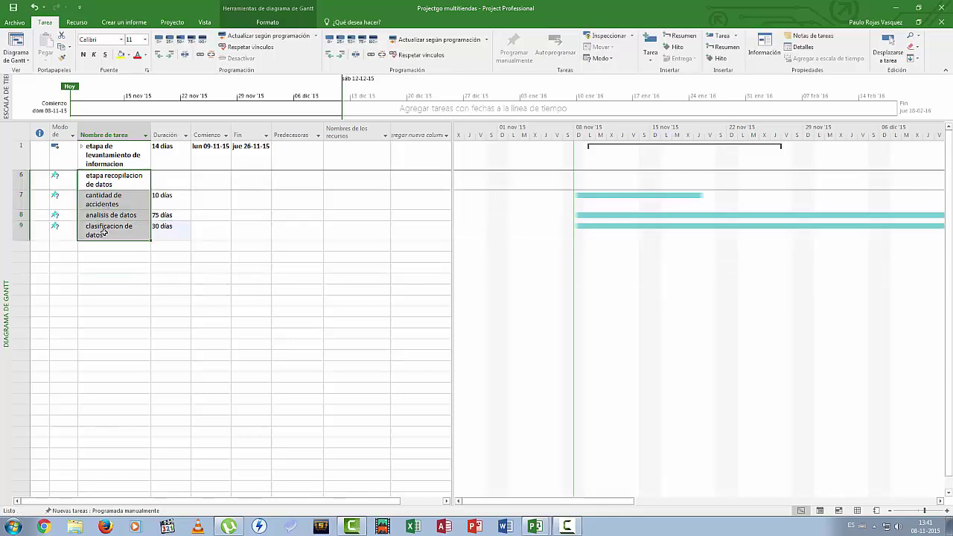
right_click(108, 207)
click(138, 325)
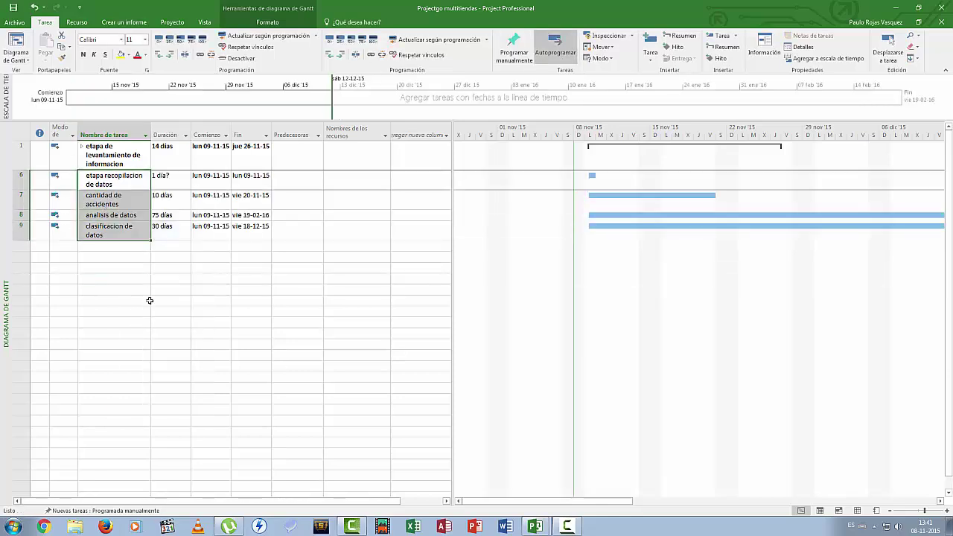
- Indent tasks 7 to 9 as subtasks of "etapa recopilacion de datos" and collapse that summary task
drag(113, 195, 108, 235)
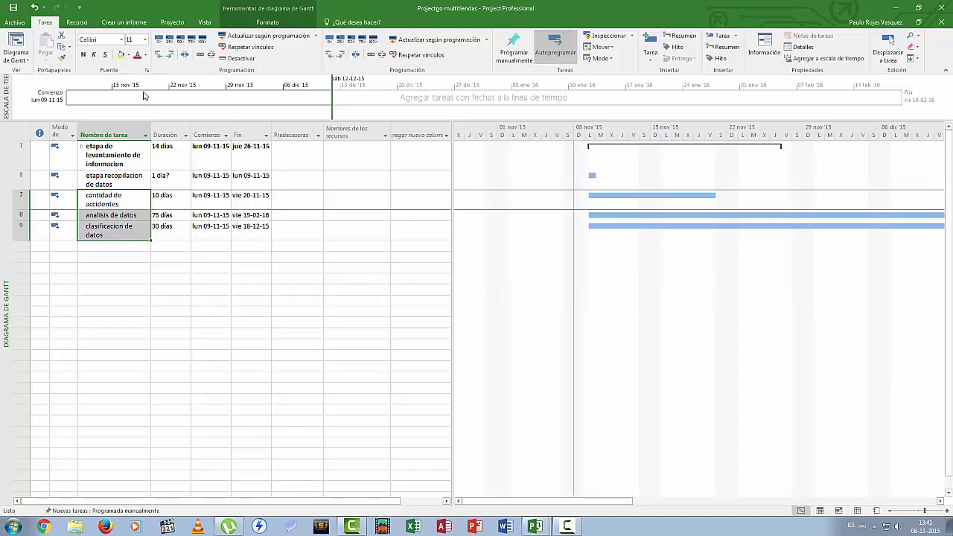
click(171, 55)
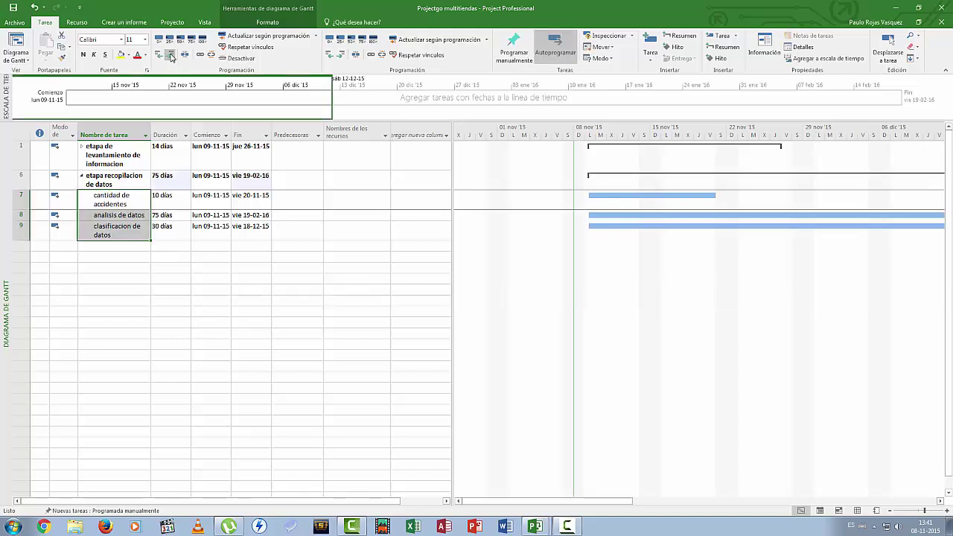
click(209, 270)
click(82, 176)
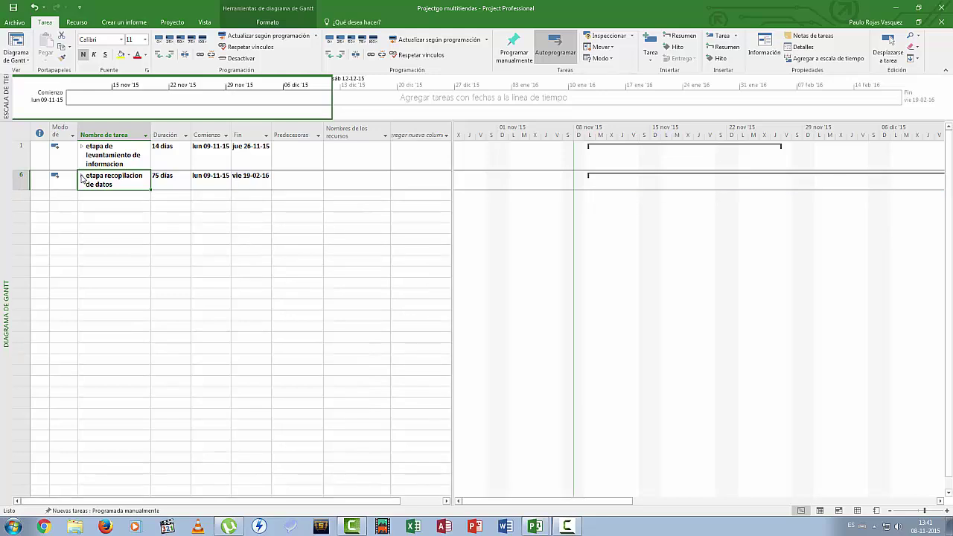
click(81, 176)
click(82, 176)
- Add the tasks "etapa preparacion de informe" and "resumen de informacion" below the collapsed summary tasks
click(99, 198)
text(etapa)
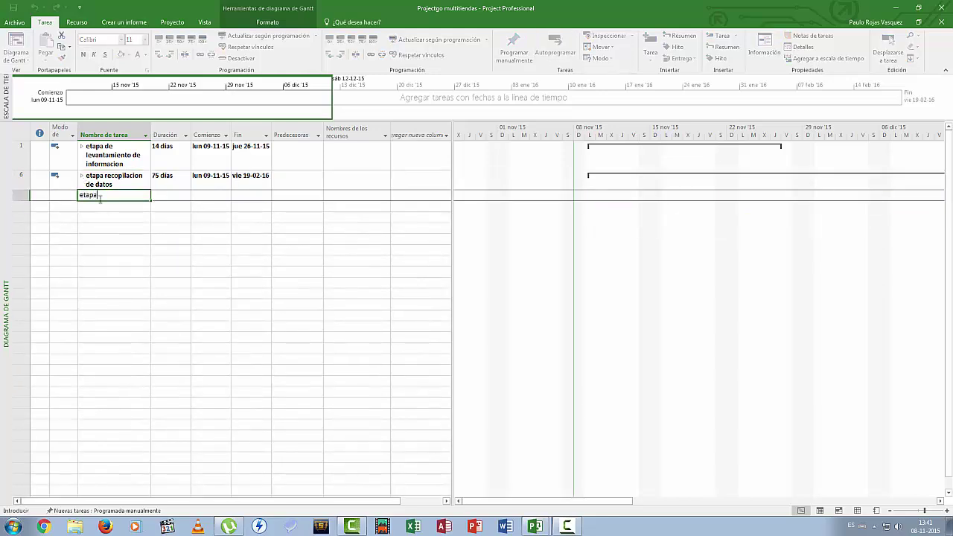
text( preparac)
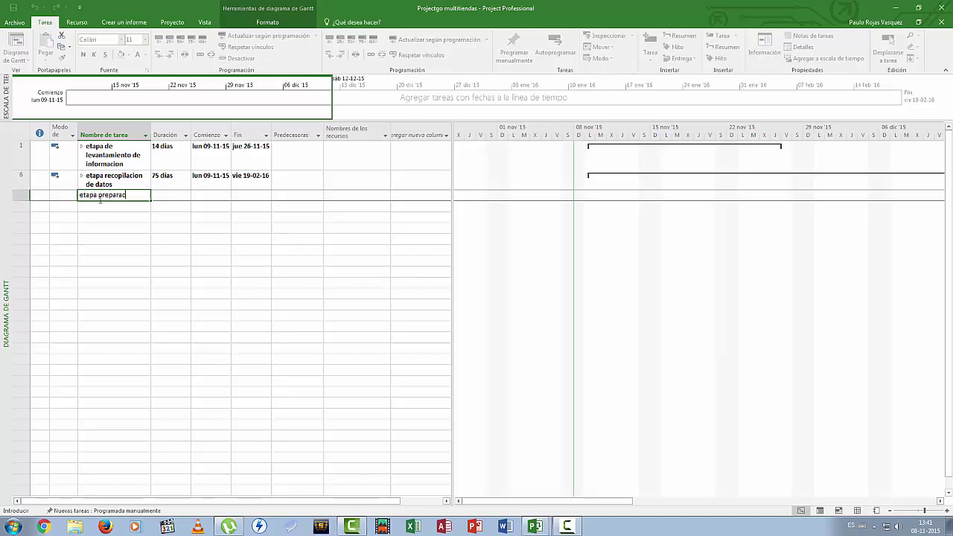
text(ion de informe)
key(Return)
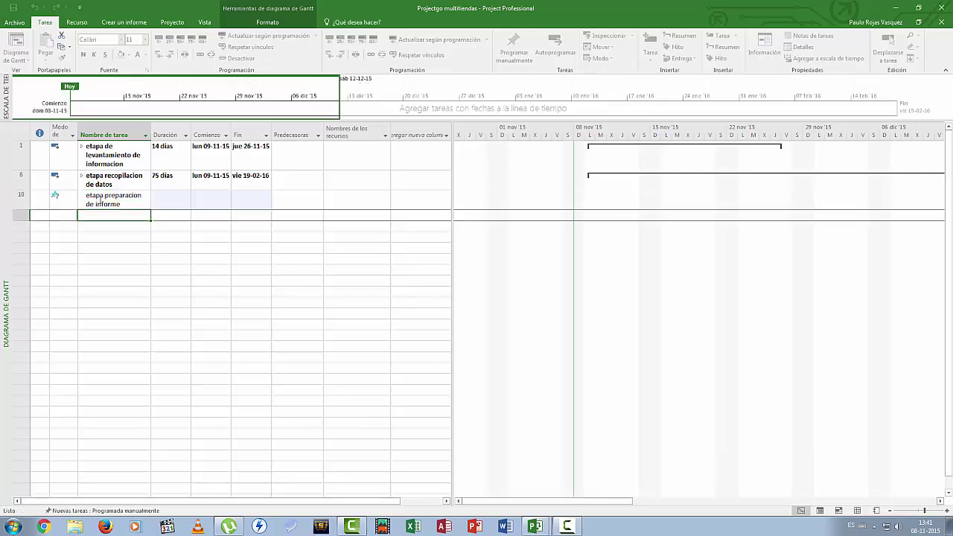
text(resumen de)
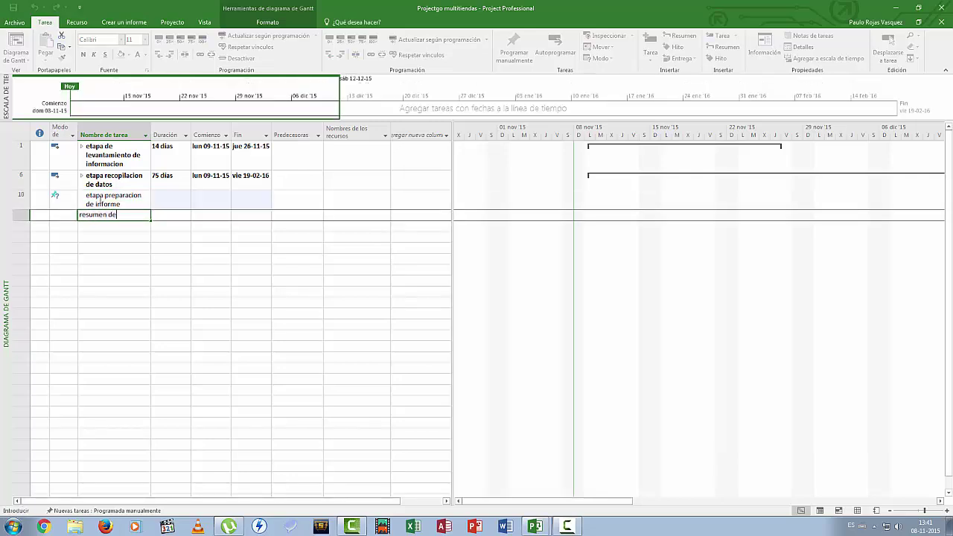
text( informacion)
key(Return)
- Add the tasks "conclusion" and "propuesta" below "resumen de informacion"
text(co)
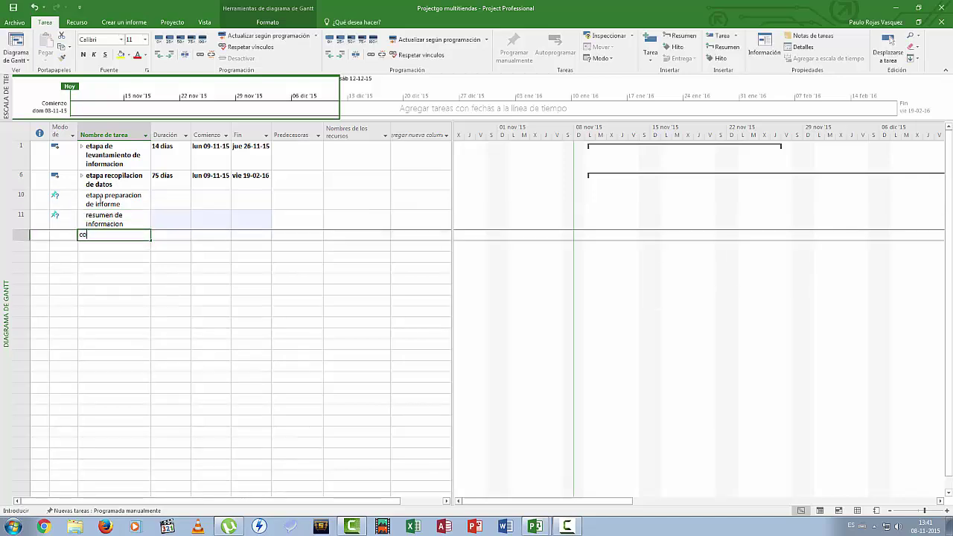
text(nclusion)
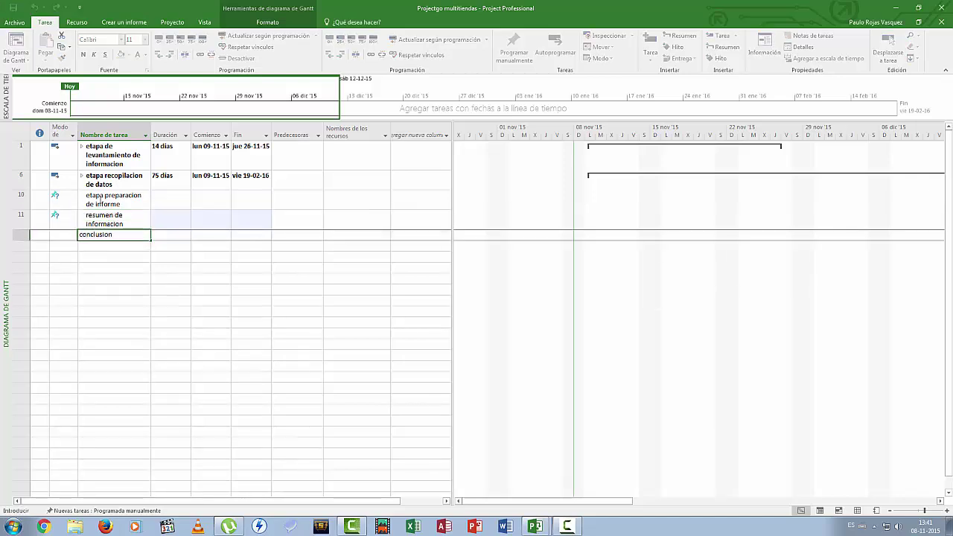
key(Return)
text(propuesta)
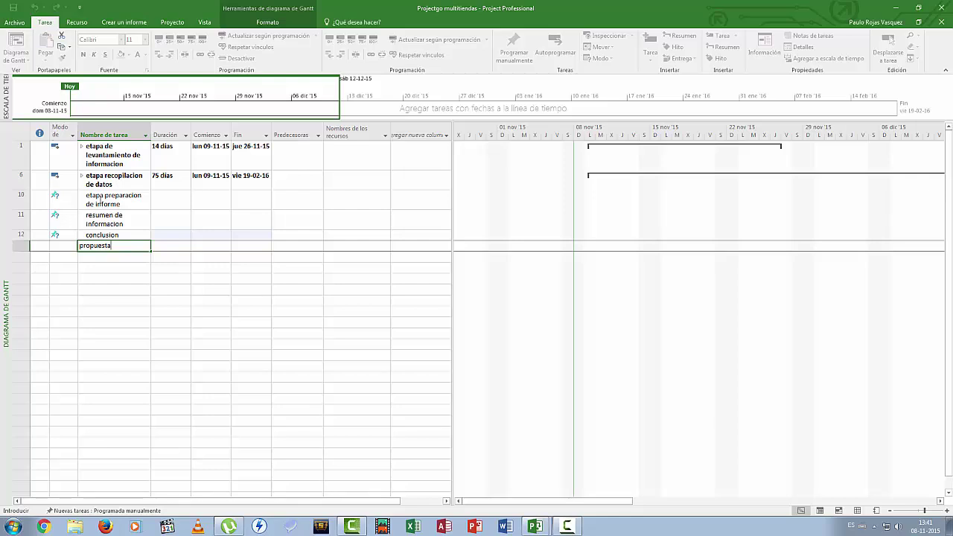
key(Tab)
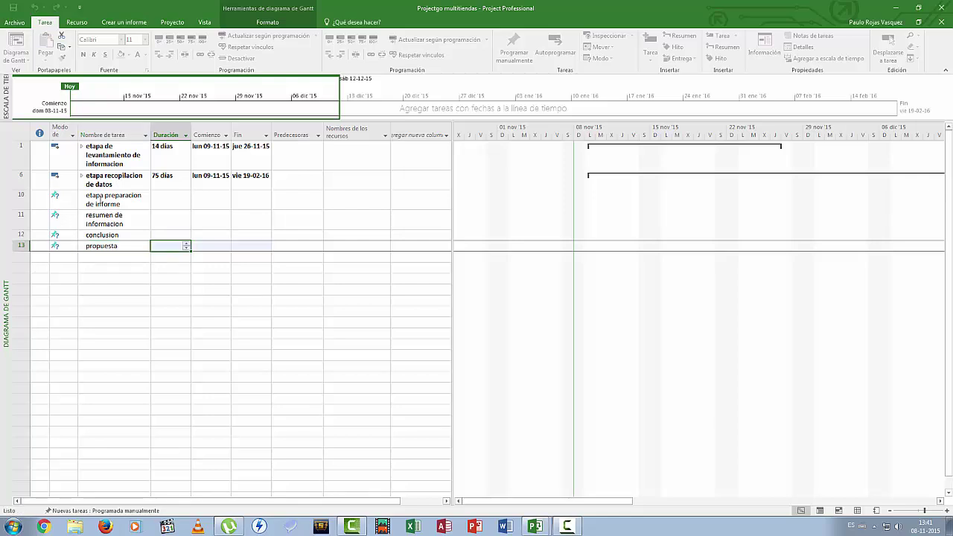
- Set the durations of "resumen de informacion" and "conclusion" to 15 days each and of "propuesta" to 10 days
key(Up)
key(Up)
text(15)
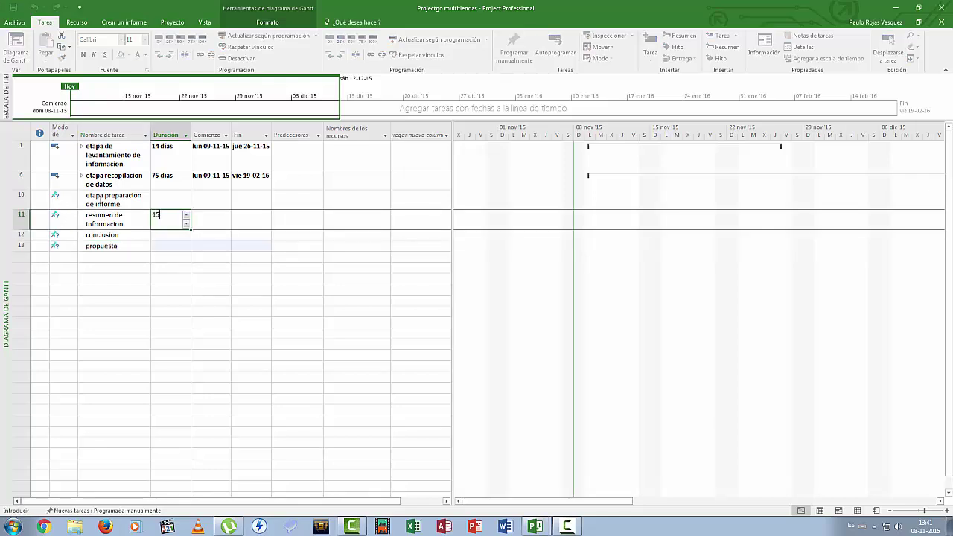
key(Return)
text(15)
key(Return)
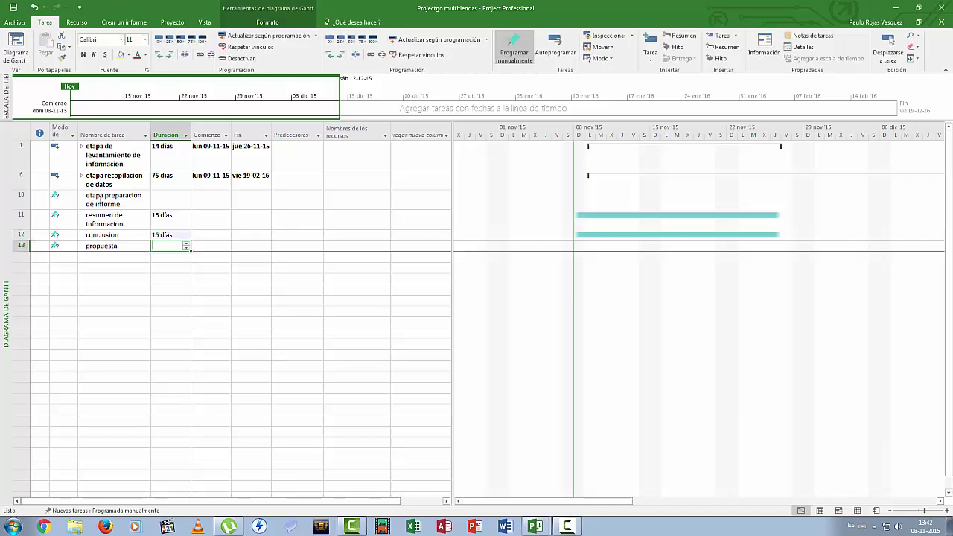
text(10)
click(119, 308)
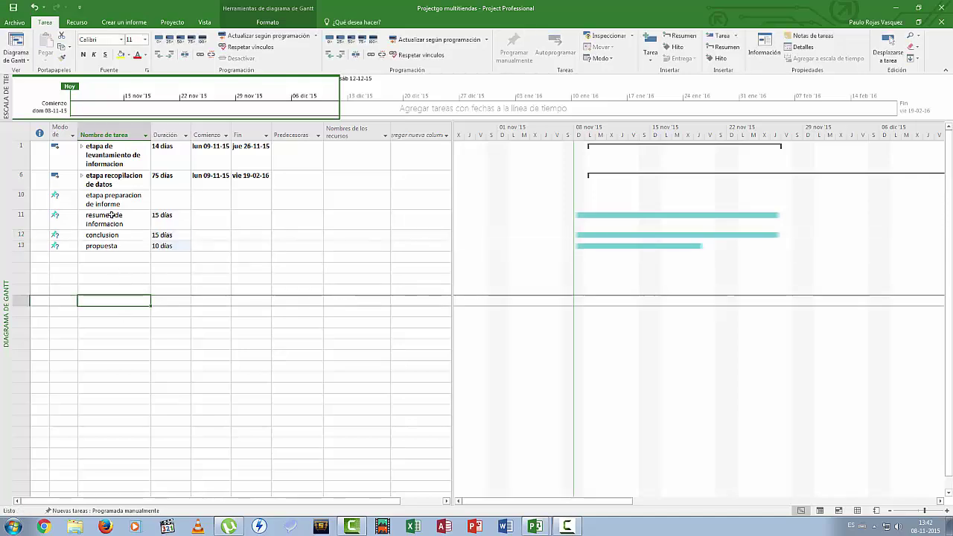
- Switch tasks 10 to 13, from "etapa preparacion de informe" to "propuesta", to automatic scheduling
drag(115, 197, 109, 247)
right_click(117, 243)
click(149, 362)
click(128, 301)
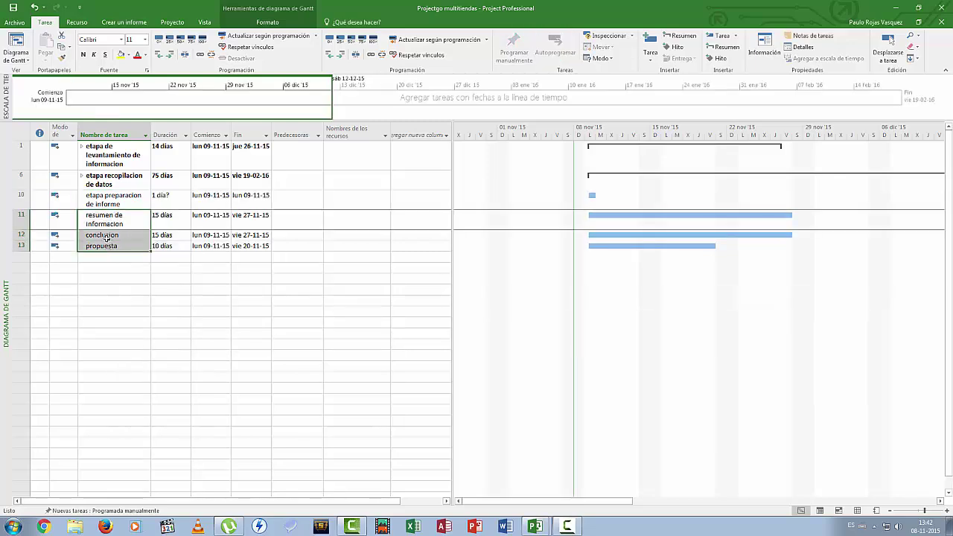
- Indent tasks 11 to 13 as subtasks of "etapa preparacion de informe" and collapse that summary task
click(170, 54)
click(119, 301)
click(81, 195)
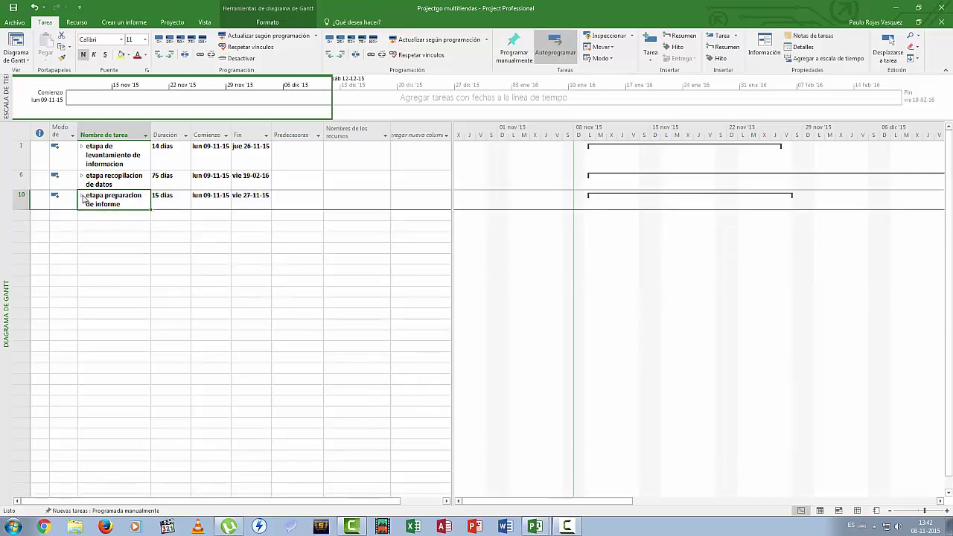
click(81, 195)
click(81, 195)
- Add the tasks "etapa de entrega", "entrega del estudio" and "presentacion" as rows 14 to 16
click(107, 215)
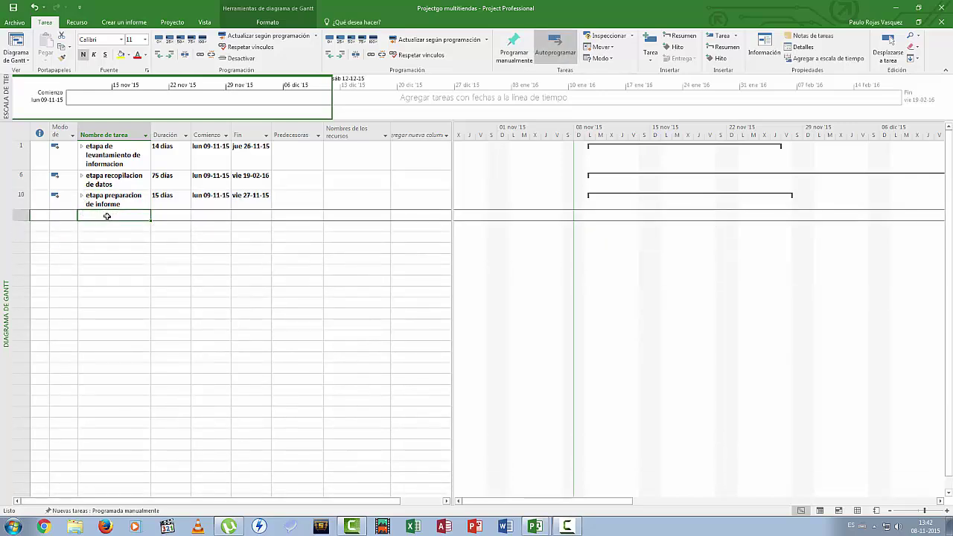
text(etapa)
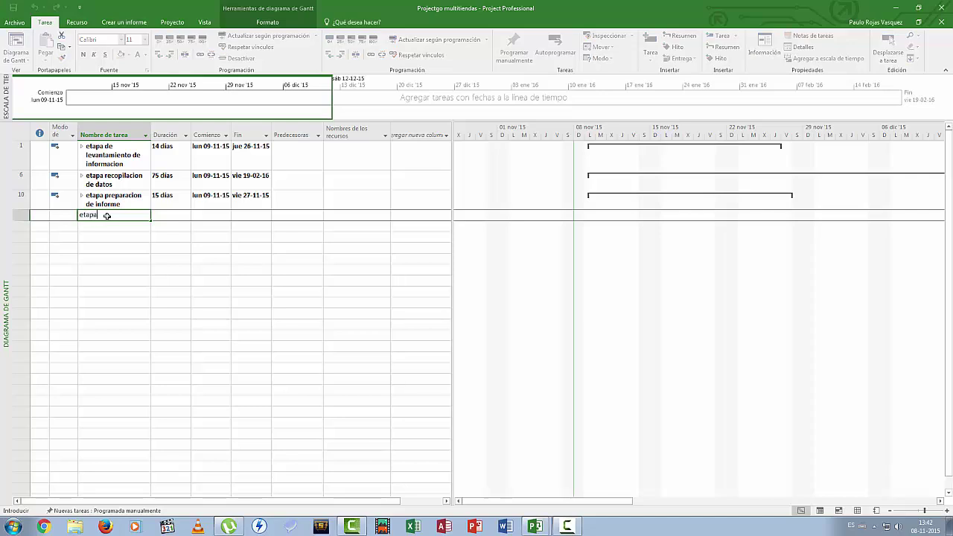
text( de an)
key(Return)
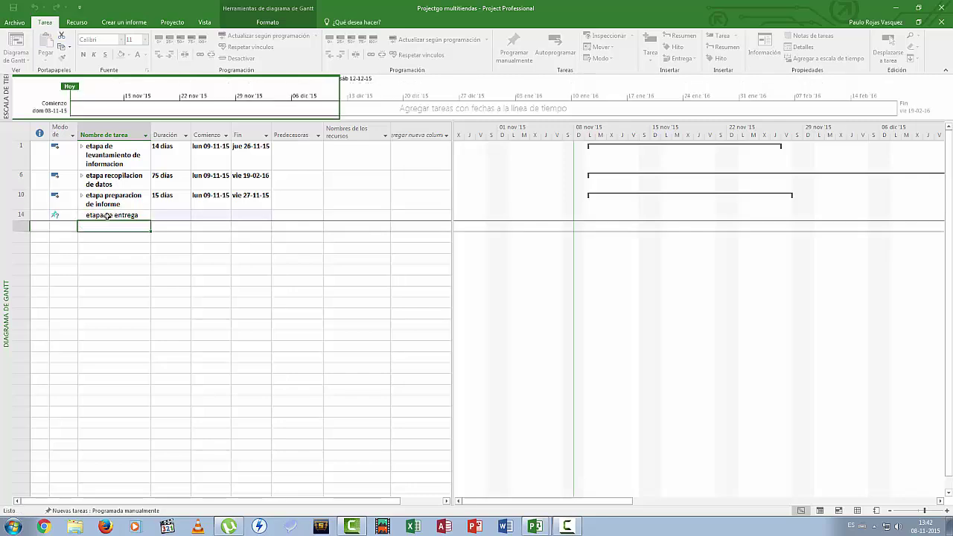
text(en)
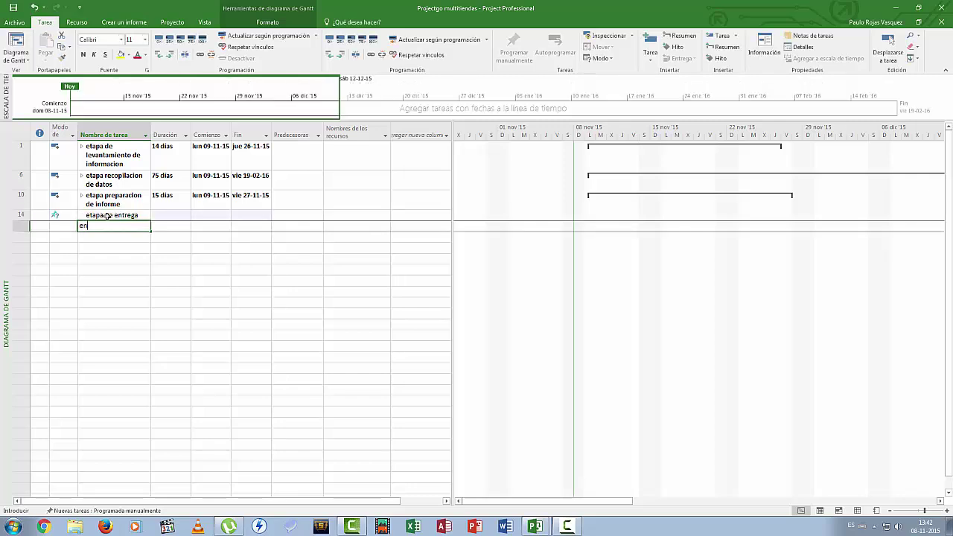
text(trega del es)
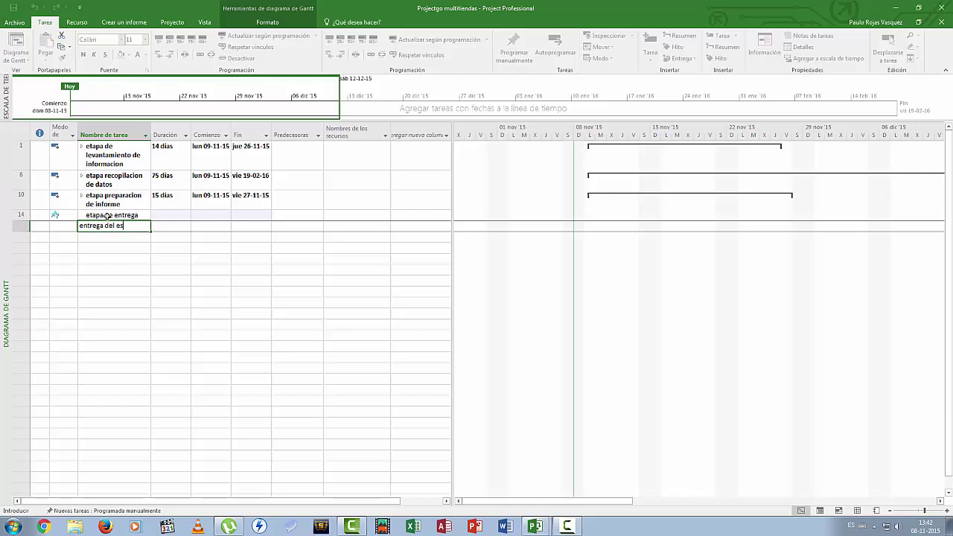
text(tudio)
key(Return)
text(p)
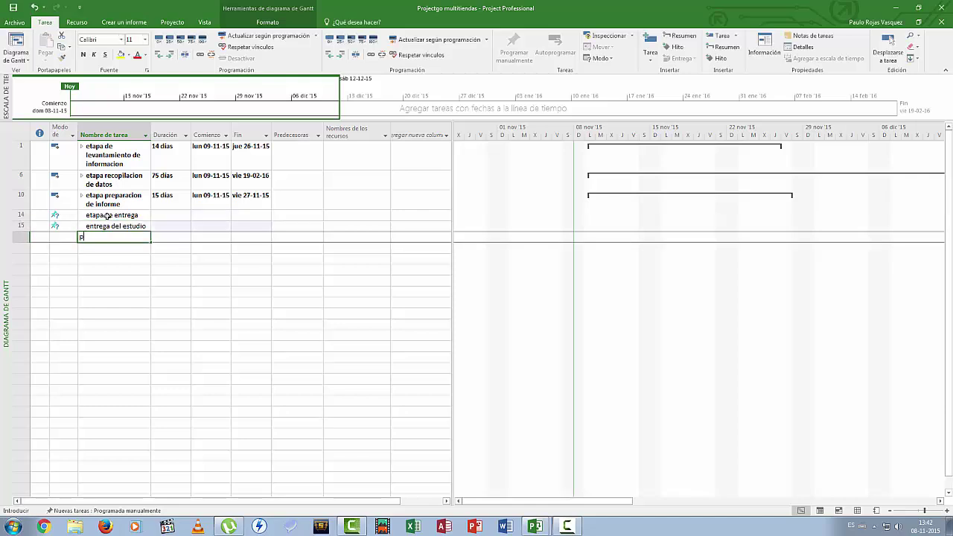
text(resentacion)
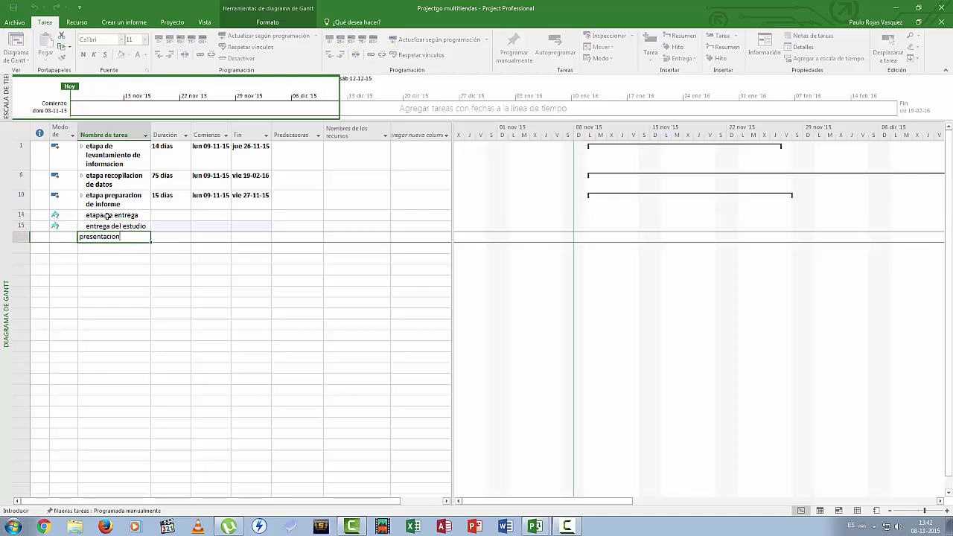
key(Tab)
- Set the durations of "entrega del estudio" and "presentacion" to 1 day each
key(Up)
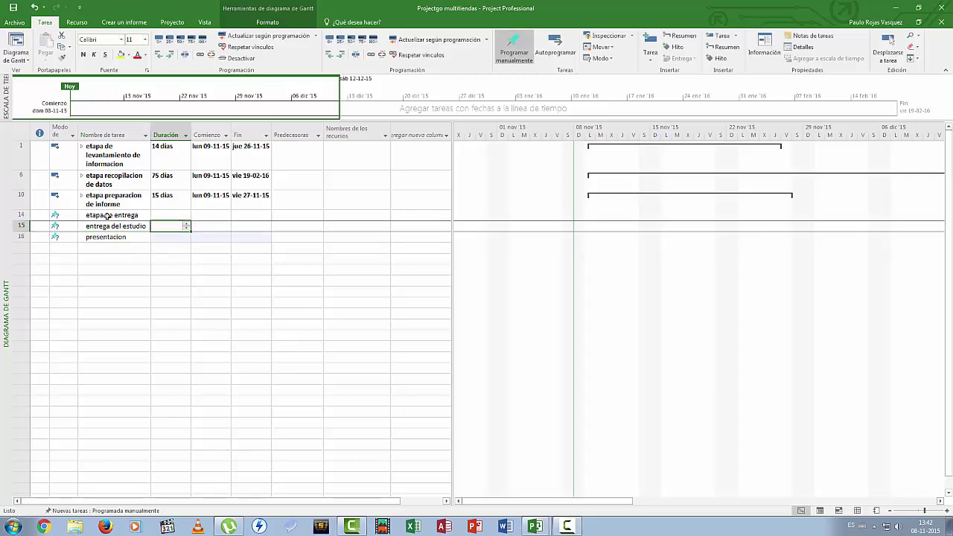
text(1)
key(Return)
text(1)
click(98, 269)
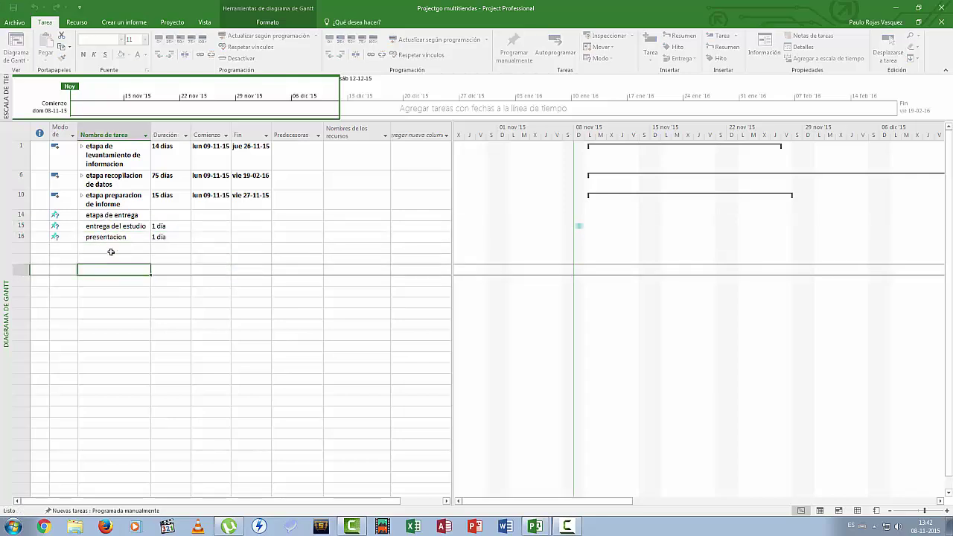
- Switch tasks 14 to 16, from "etapa de entrega" to "presentacion", to automatic scheduling
drag(111, 215, 119, 237)
right_click(119, 237)
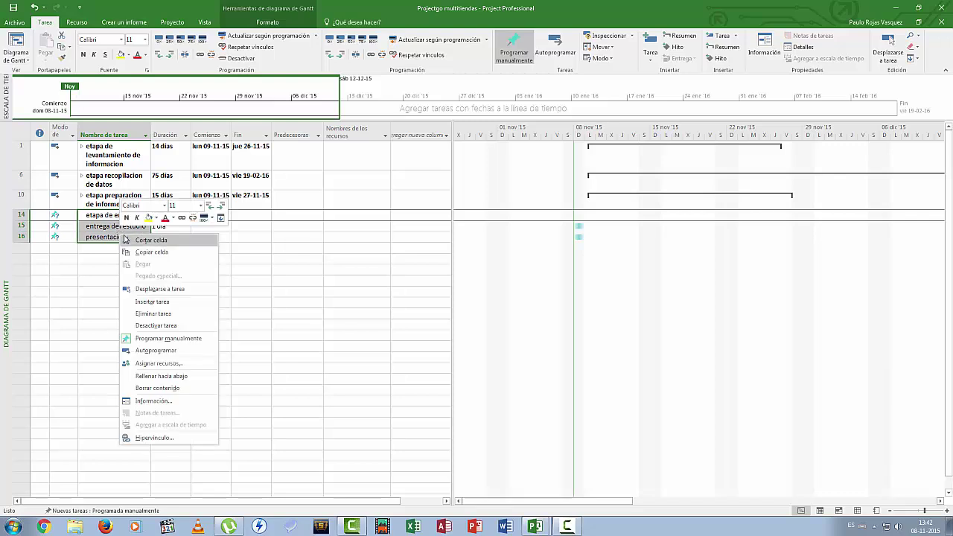
click(169, 352)
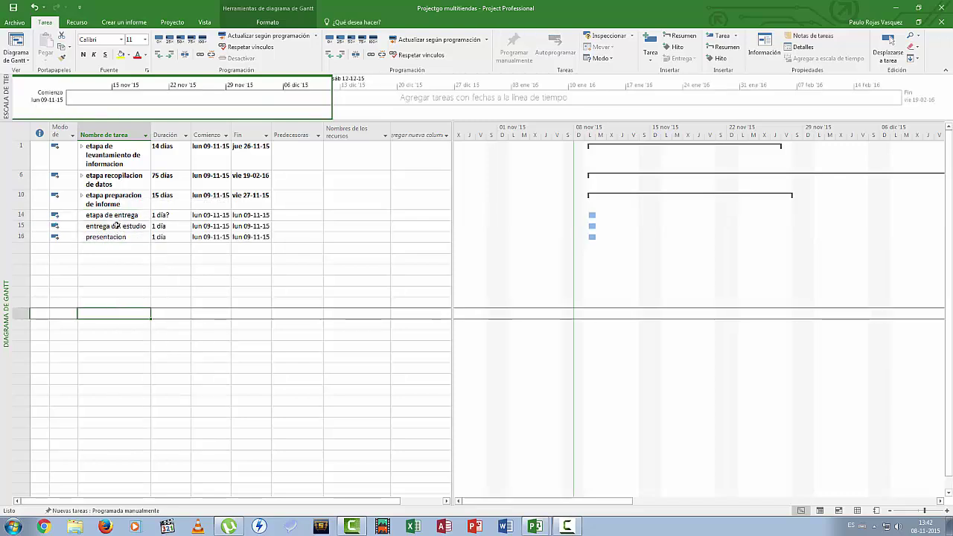
- Indent "entrega del estudio" and "presentacion" as subtasks of "etapa de entrega" and collapse that summary task
drag(114, 225, 116, 236)
click(172, 55)
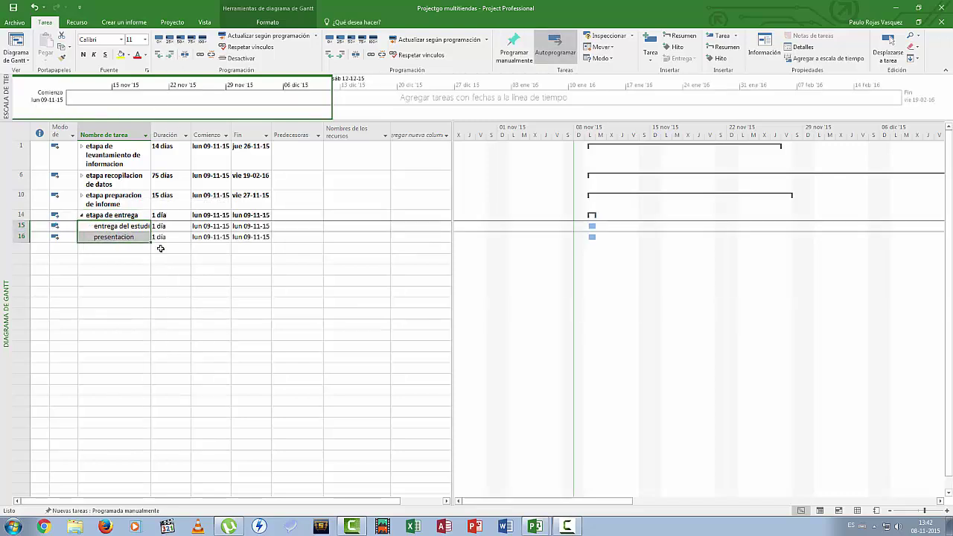
click(81, 215)
click(81, 215)
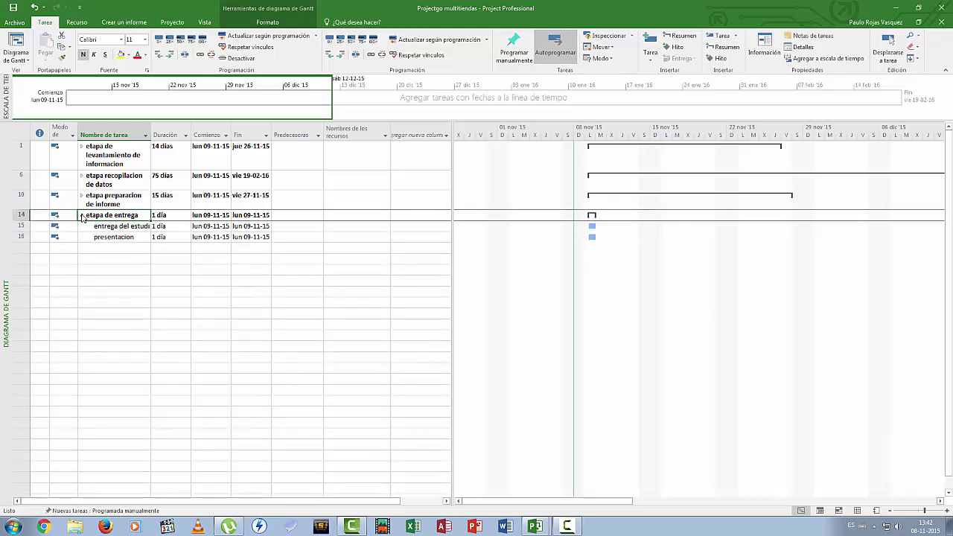
click(81, 215)
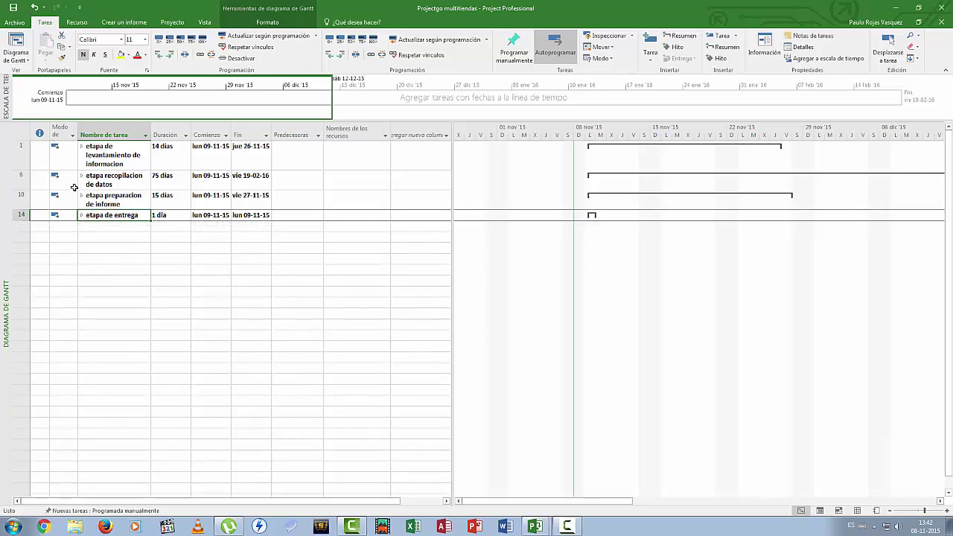
- Create a new blank project
click(14, 23)
click(27, 69)
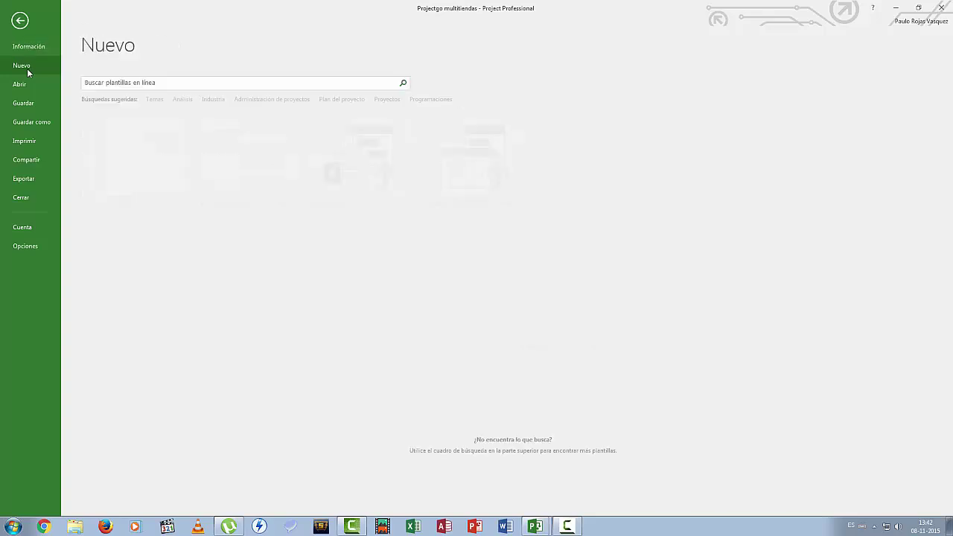
click(156, 158)
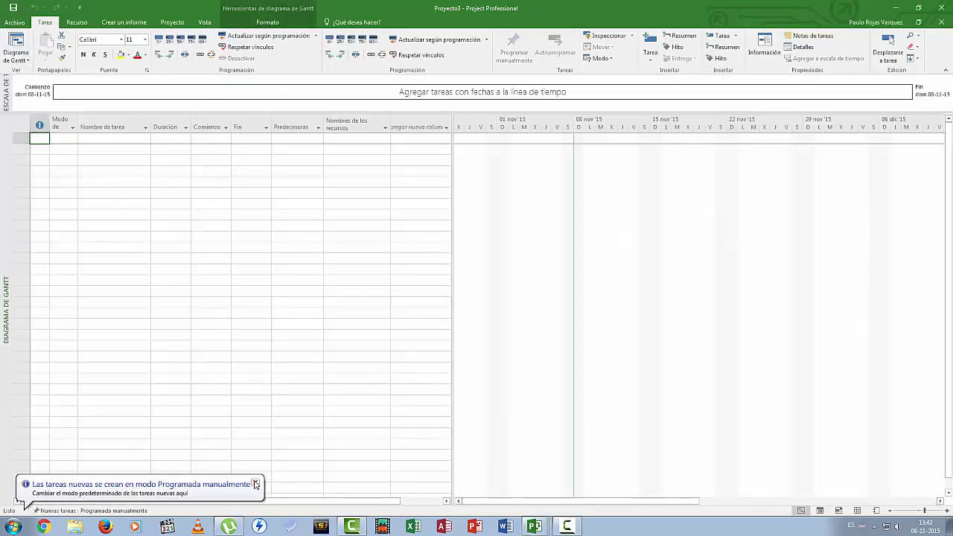
- Save the new blank project as "Obras" in the Documents library
click(255, 482)
click(9, 24)
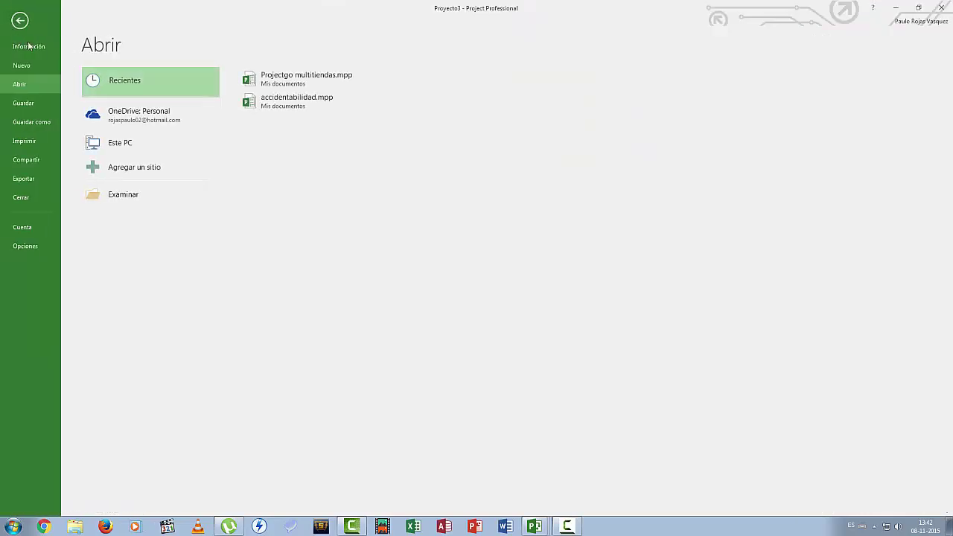
click(36, 125)
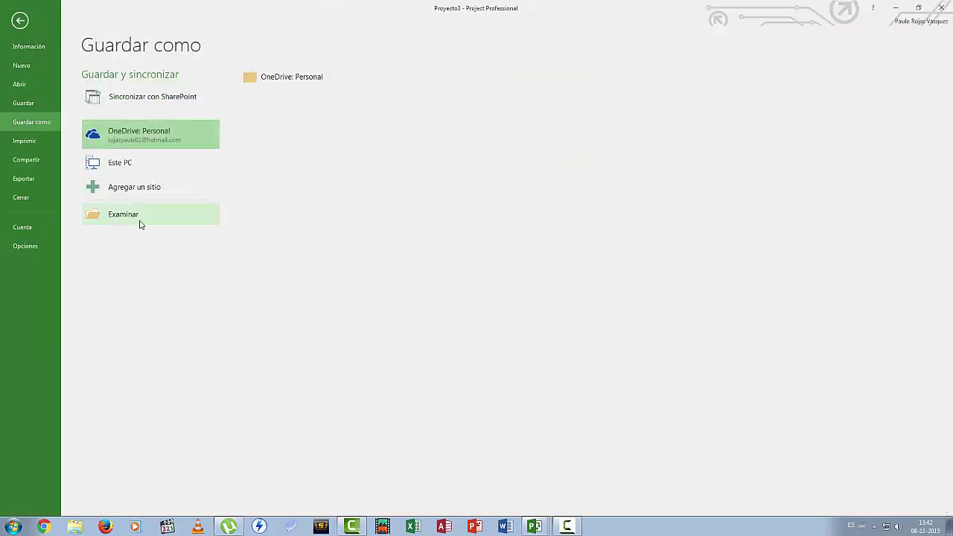
click(143, 217)
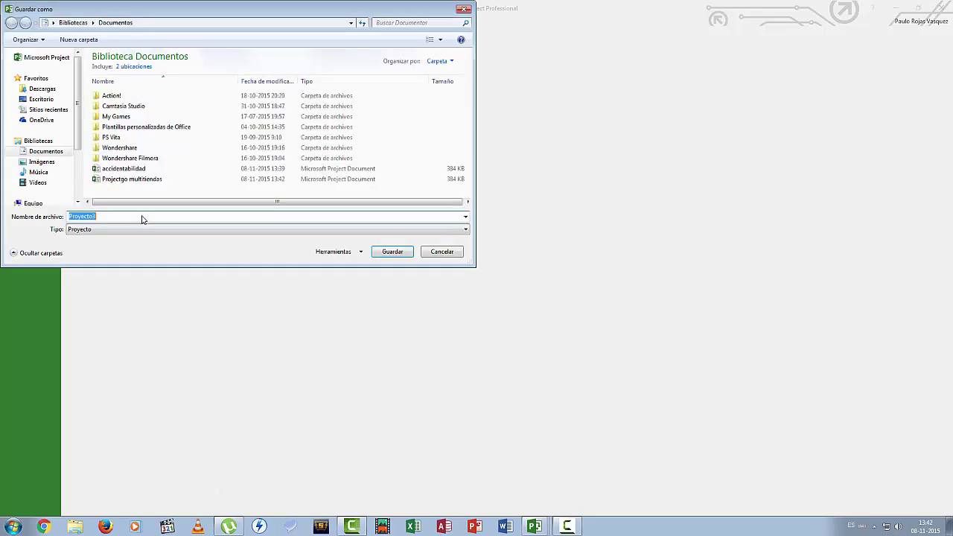
text(Obras)
key(Return)
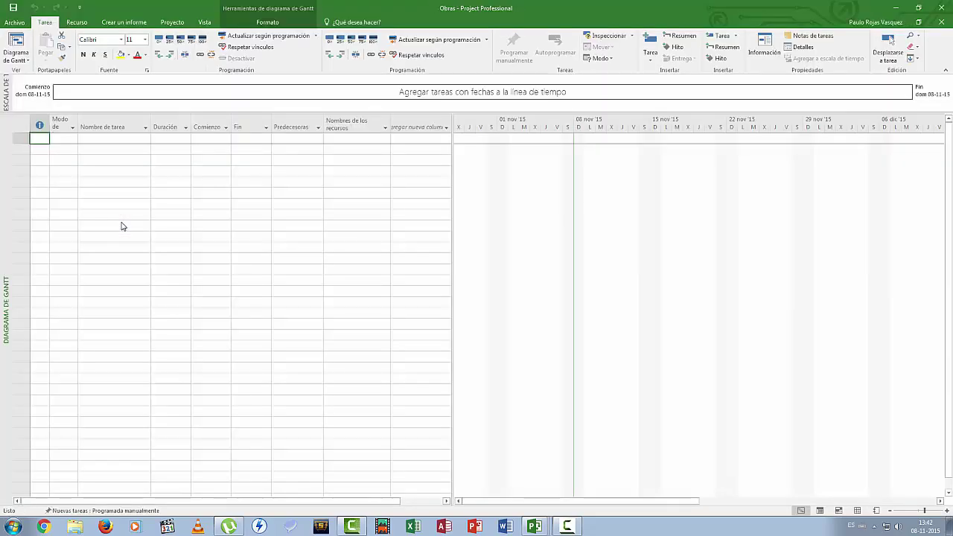
- Enter the first three tasks: "visita a terreno", "los alerces" and "informe por obra"
click(102, 138)
text(visi)
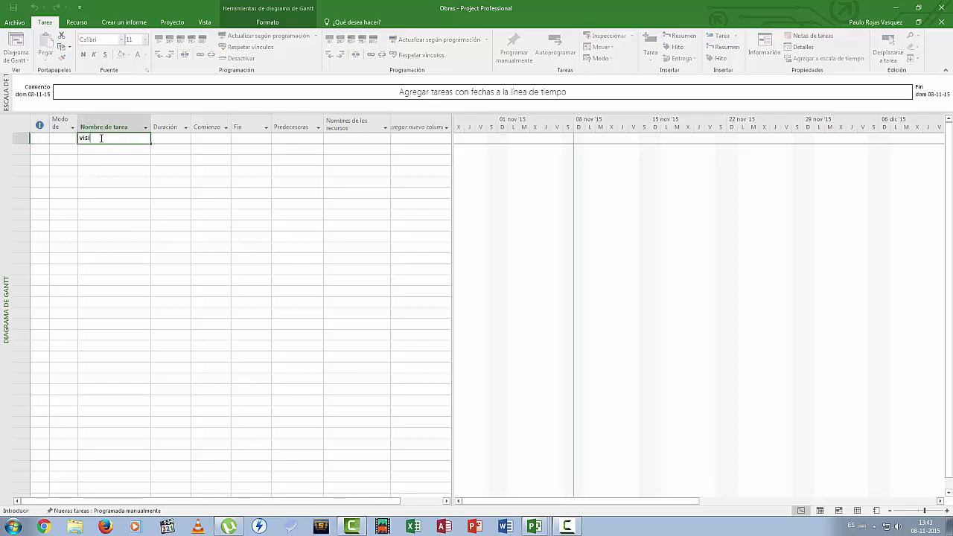
text(ta a terreno)
key(Return)
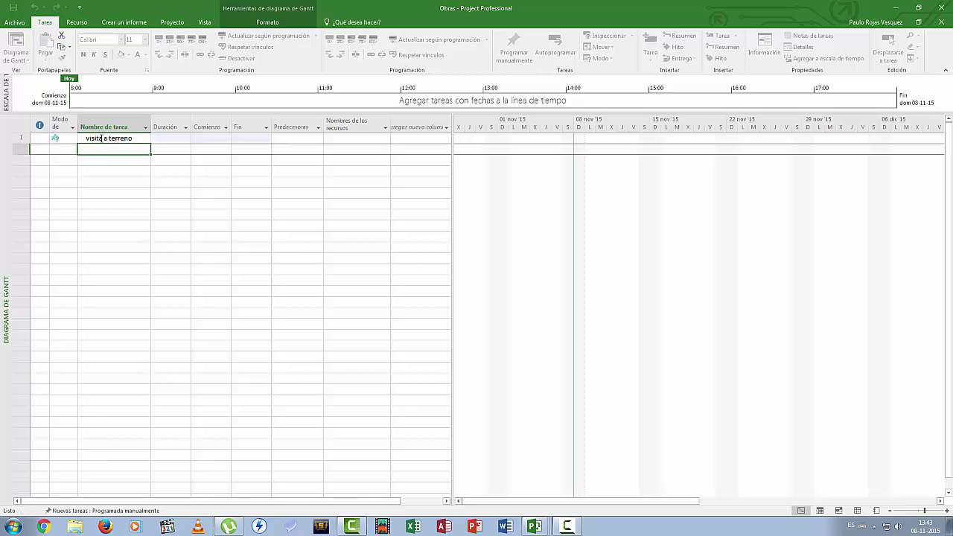
text(l)
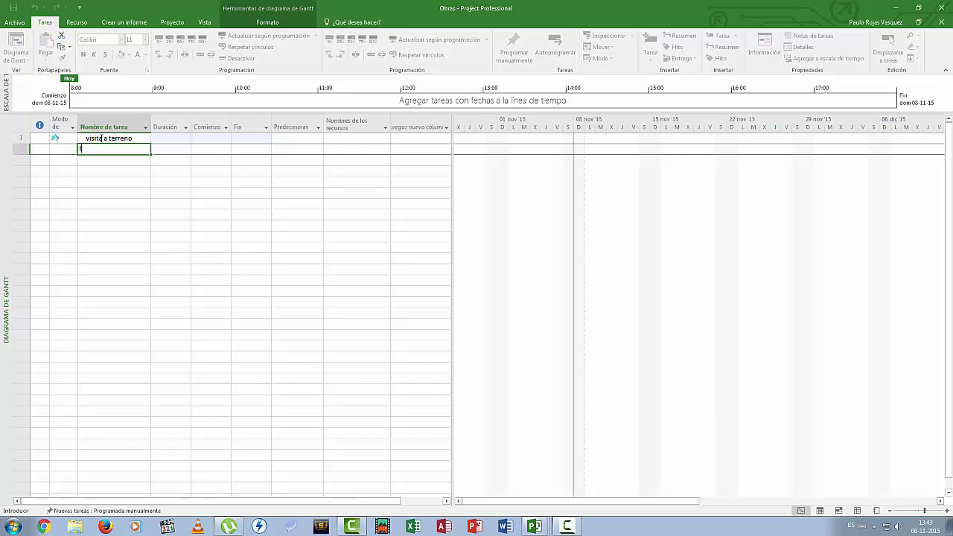
text(as alerces)
key(Return)
text(inform)
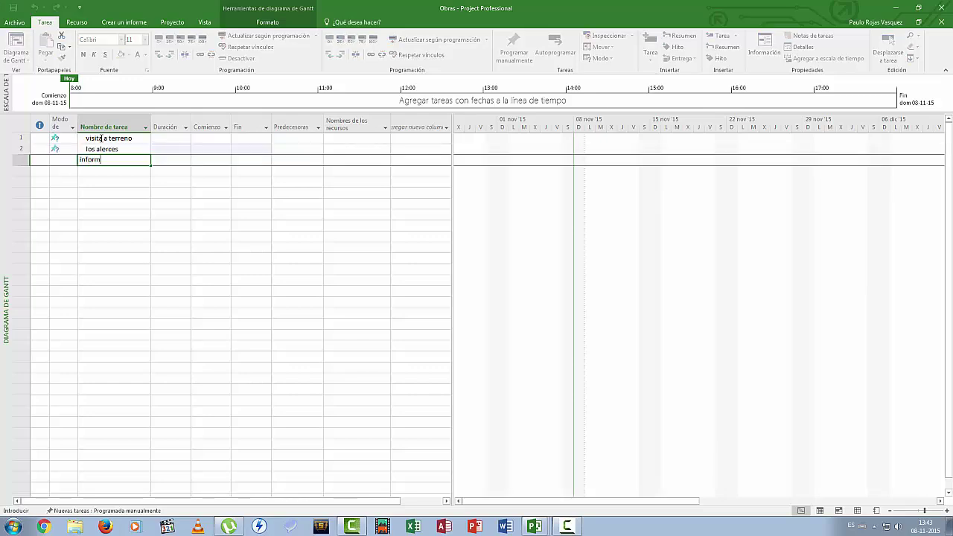
text(e por obra)
key(Return)
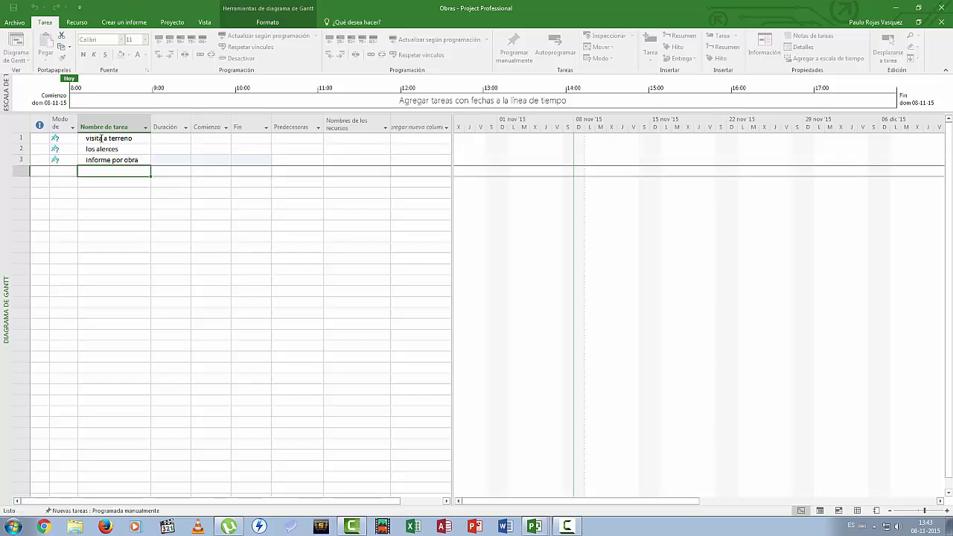
- Add the tasks "selección de monitores de autocuidado" and "reunion de coordinacion con mutual de seguridad" below "informe por obra"
text(selecc)
text(ión de moni)
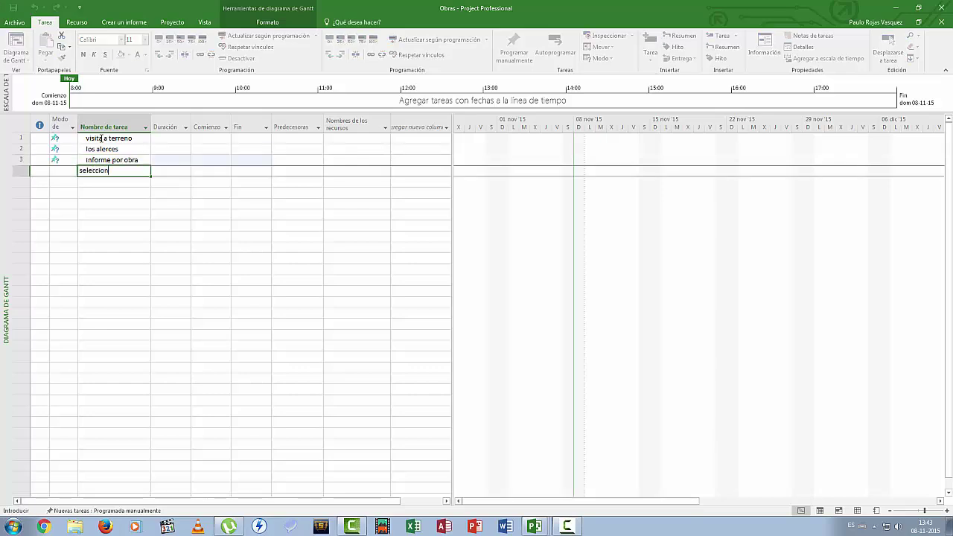
text(tores de autocuidad)
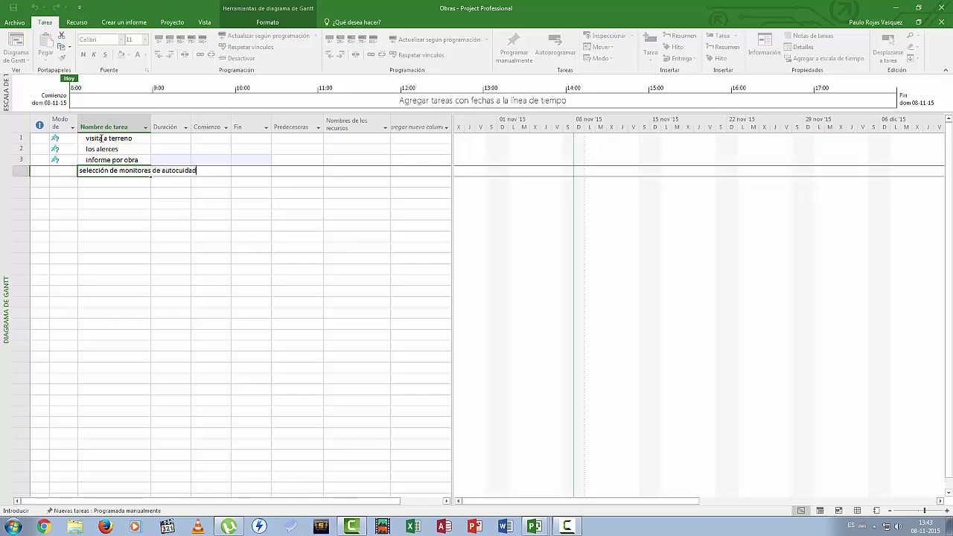
text(o)
key(Return)
text(reunion)
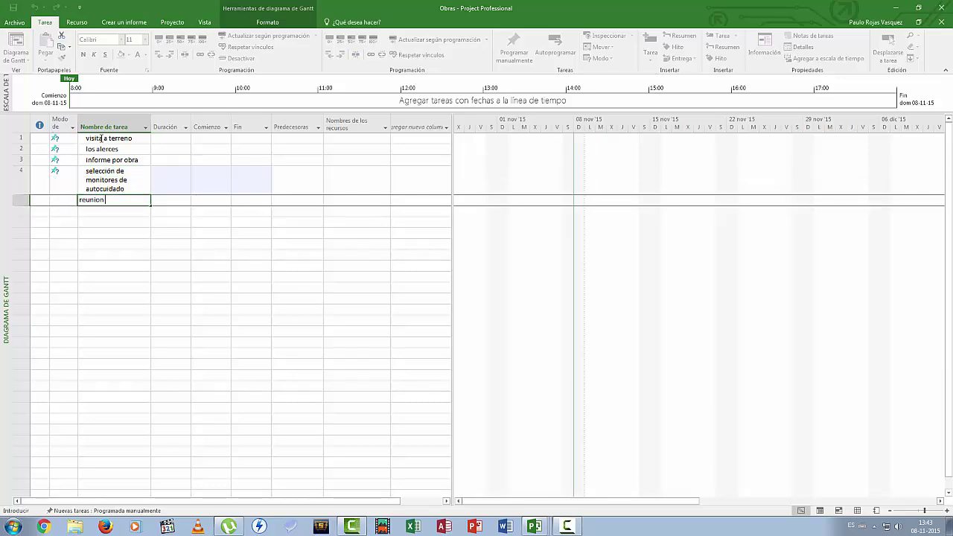
text( de coordinacion con mutual s)
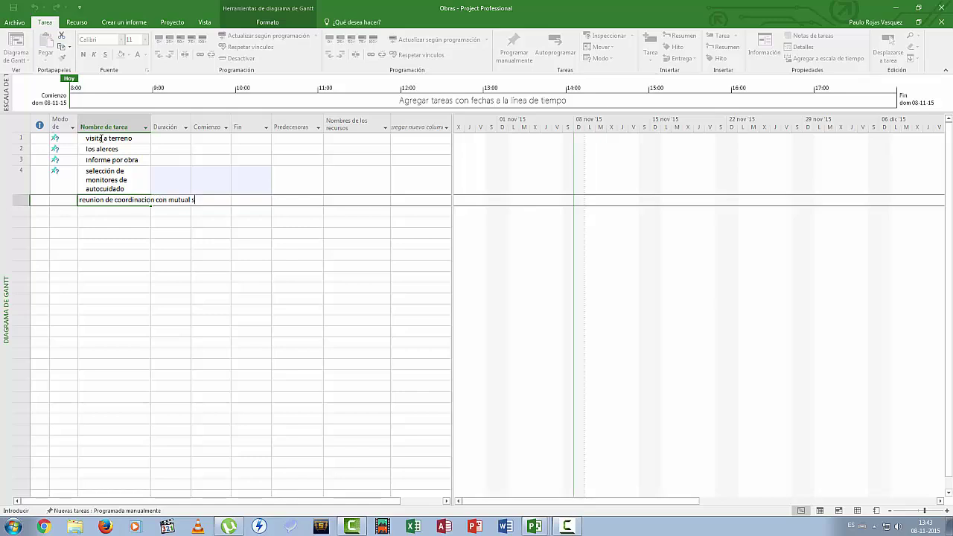
text(e)
key(BackSpace)
text(de seguridad)
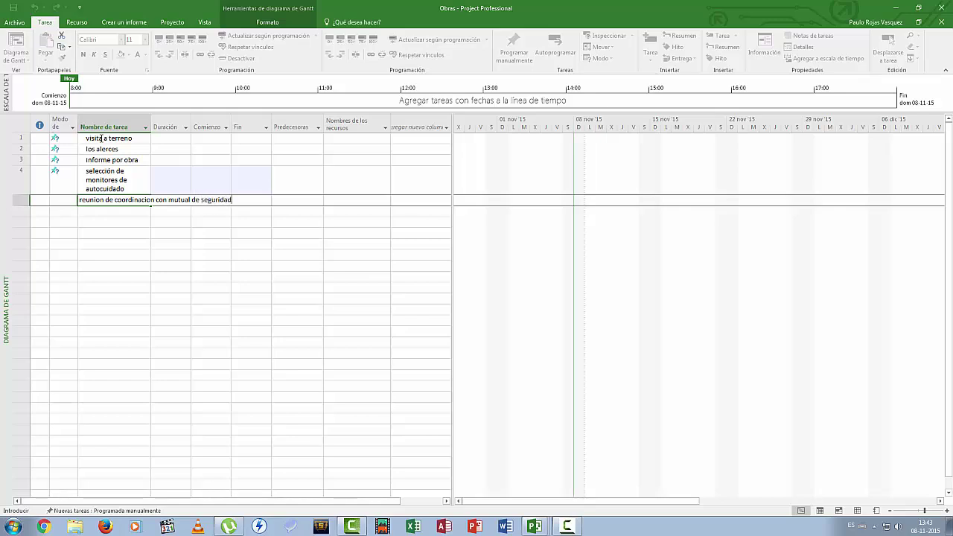
key(Return)
- Add the tasks "capacitacion de monitores", "ceremonia de entrega de diplomas a monitores" and "reunion de coordinacion con monitores"
text(capaci)
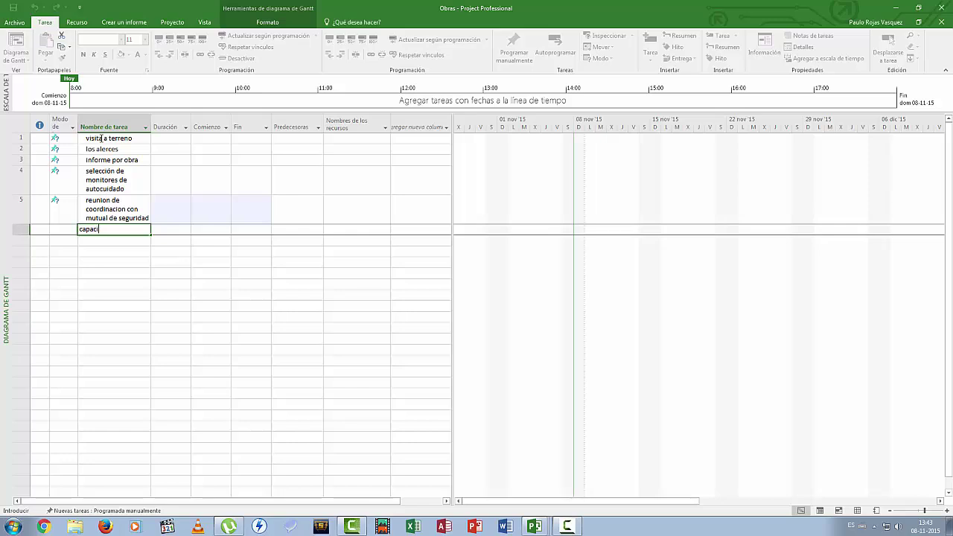
text(tacion de monitores)
key(Return)
text(ceremoni)
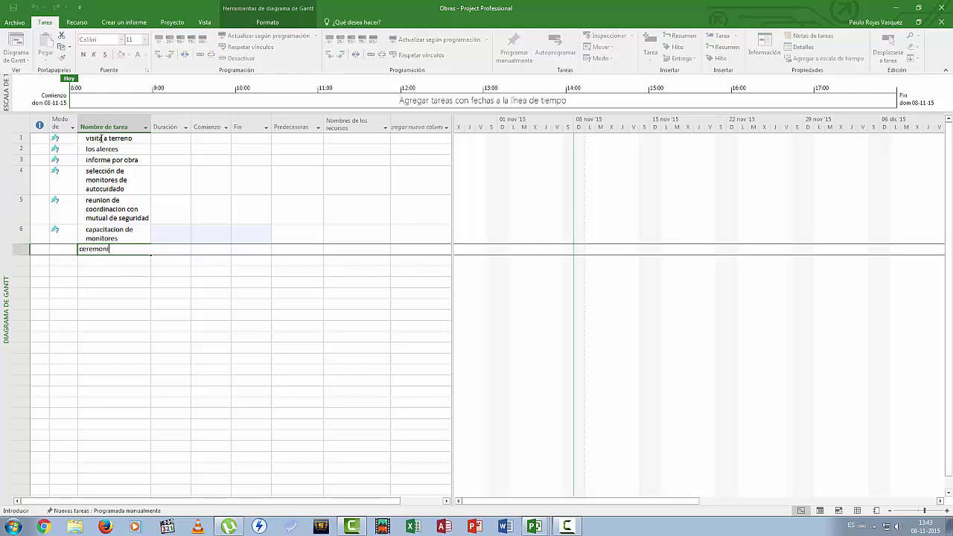
text(a de entrega de diplomas a monitores)
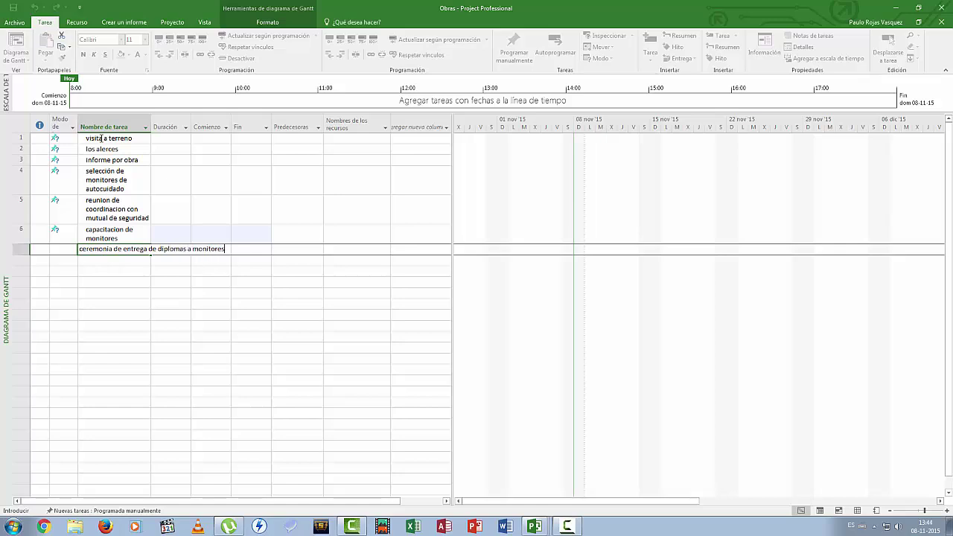
key(Return)
text(reunion)
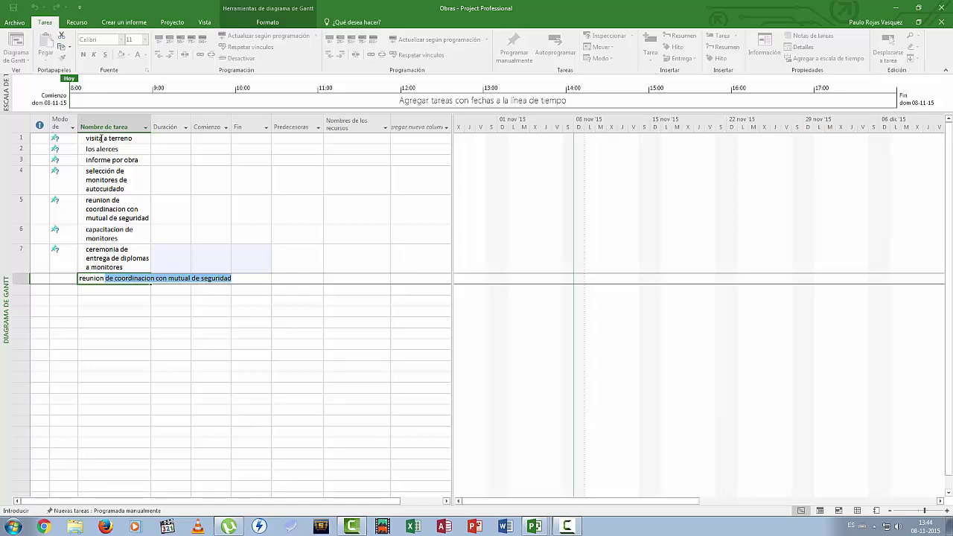
text( de coordinacion con m)
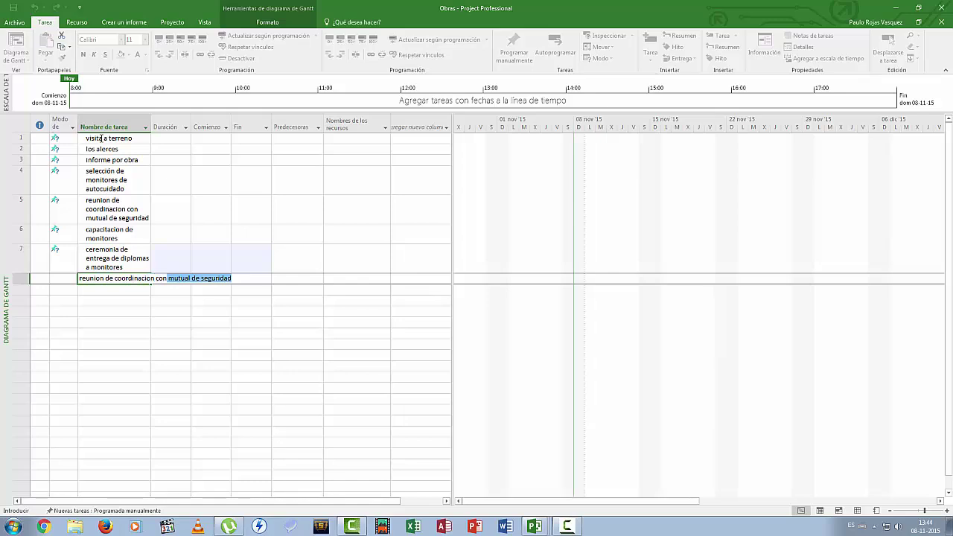
text(onito)
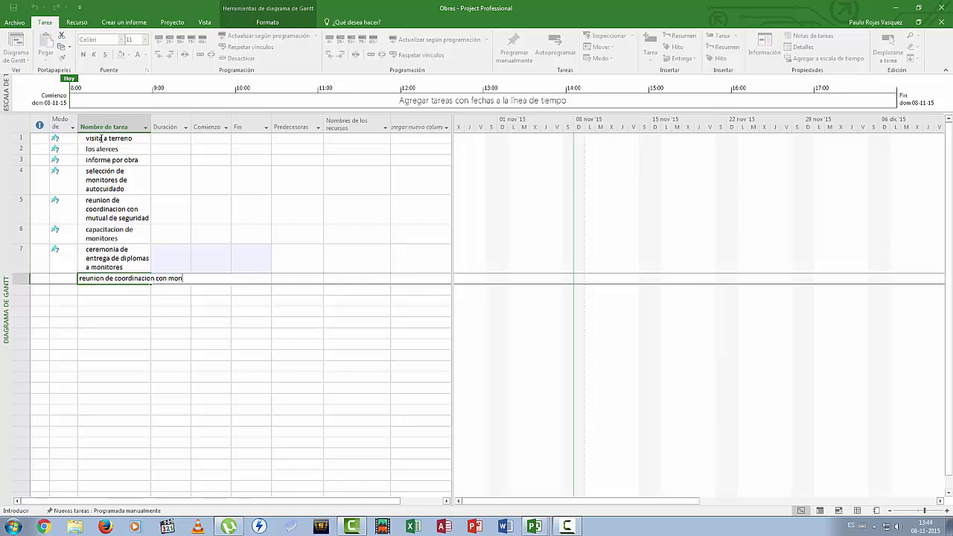
key(Tab)
- Set the durations of tasks 3 to 5 to 5 days for "informe por obra", 2 days for the monitor selection and 1 day for the mutual meeting
key(Up)
key(Up)
key(Up)
key(Up)
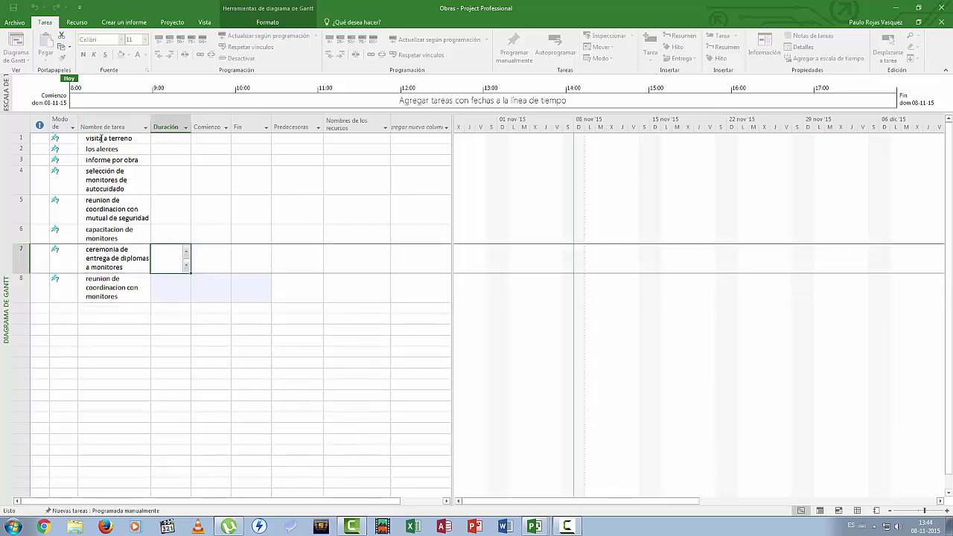
key(Up)
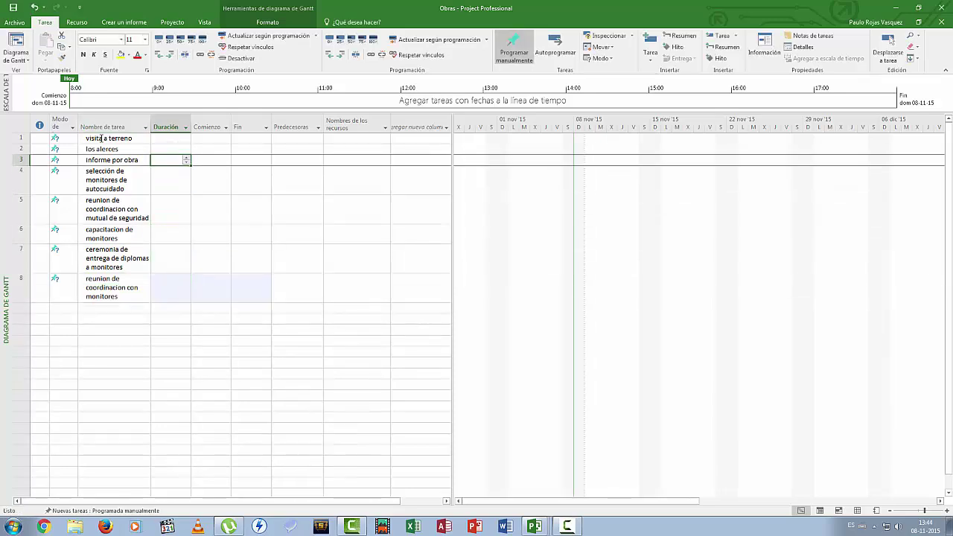
text(5)
key(Return)
text(2)
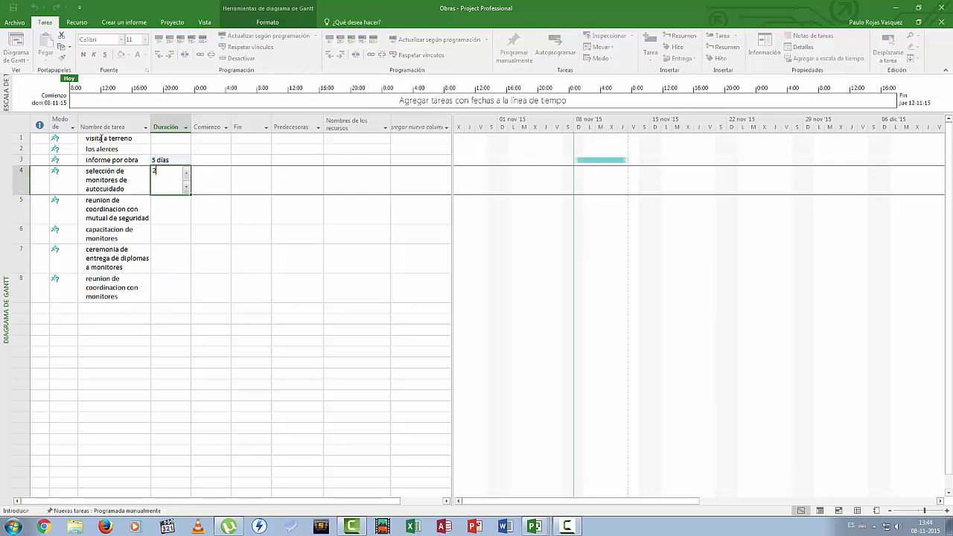
key(Return)
text(1)
key(Return)
- Set the durations to 5 days for "capacitacion de monitores" and 1 day each for the diploma ceremony and the coordination meeting with monitors
text(5)
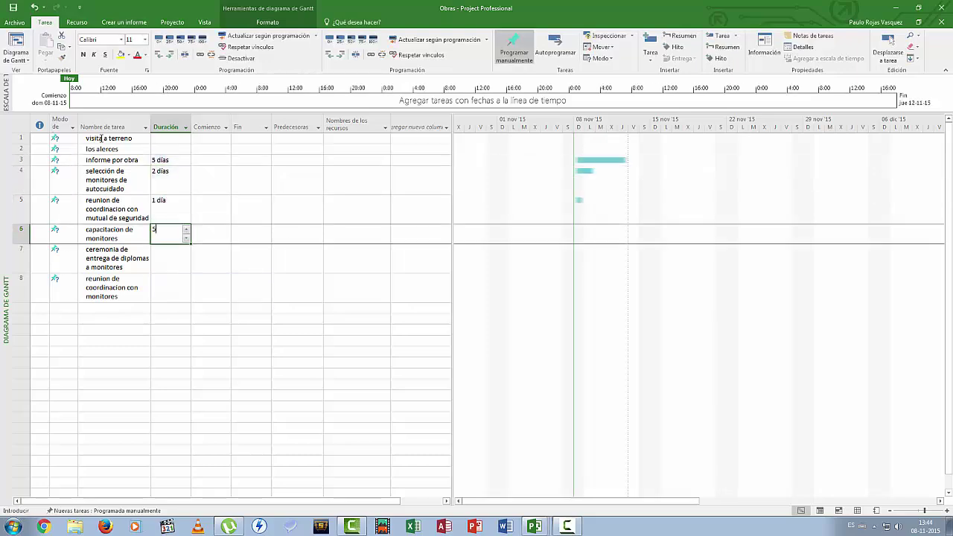
key(Return)
text(1)
key(Return)
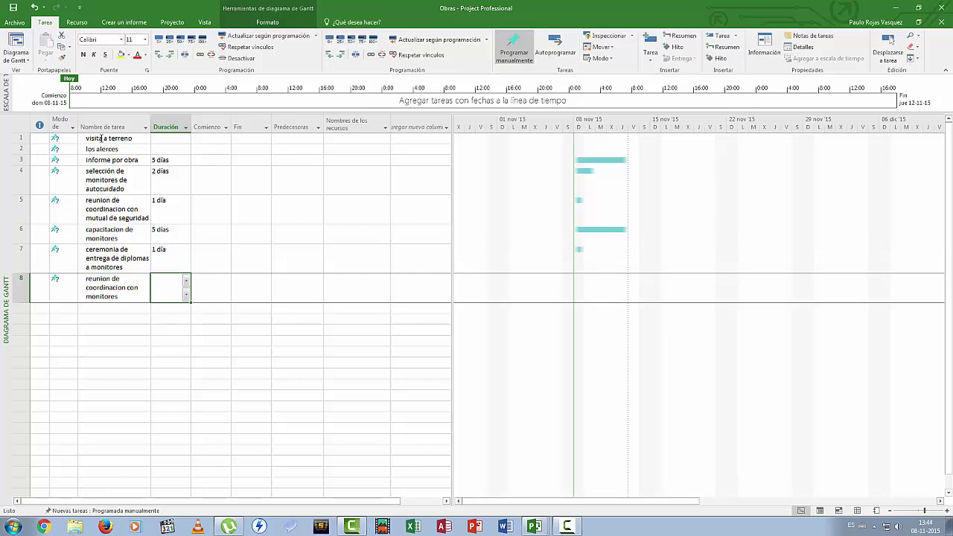
text(1)
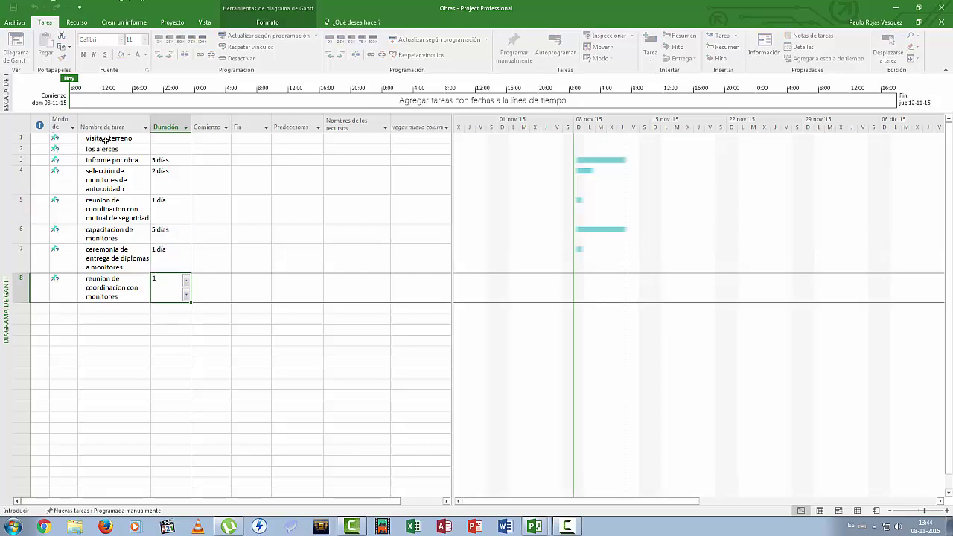
- Switch all eight tasks, from "visita a terreno" to "reunion de coordinacion con monitores", to automatic scheduling
drag(106, 138, 105, 287)
right_click(106, 276)
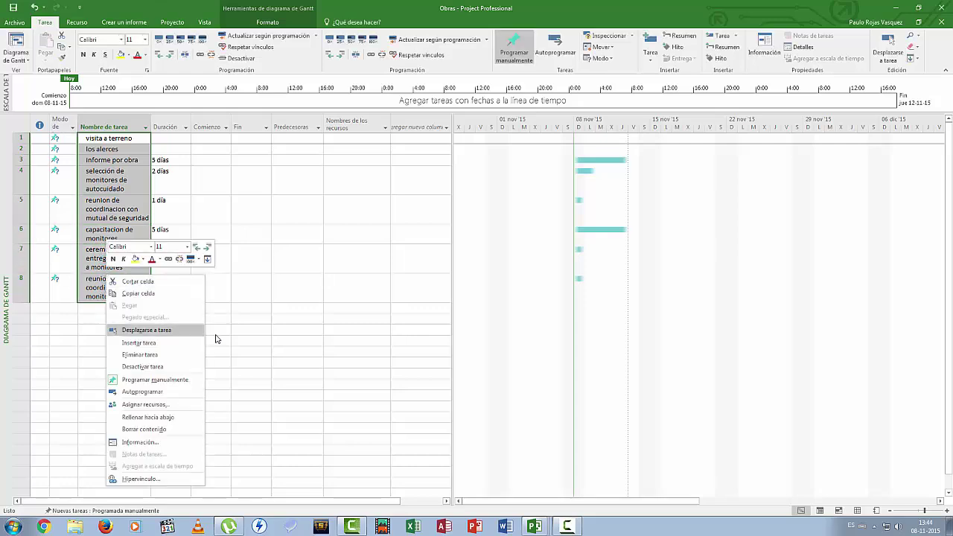
click(143, 391)
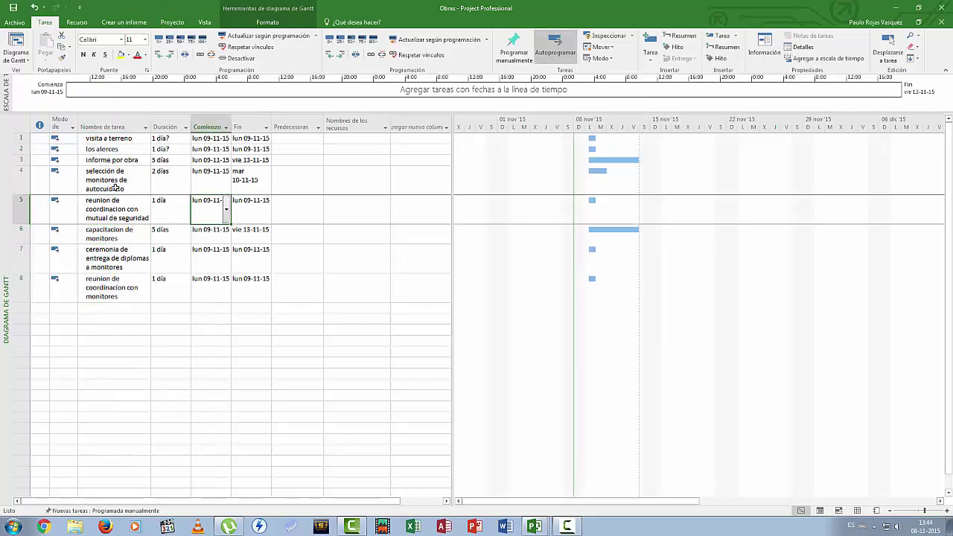
- Indent tasks 3 to 8 as subtasks of "los alerces" and collapse that summary task
drag(117, 160, 109, 286)
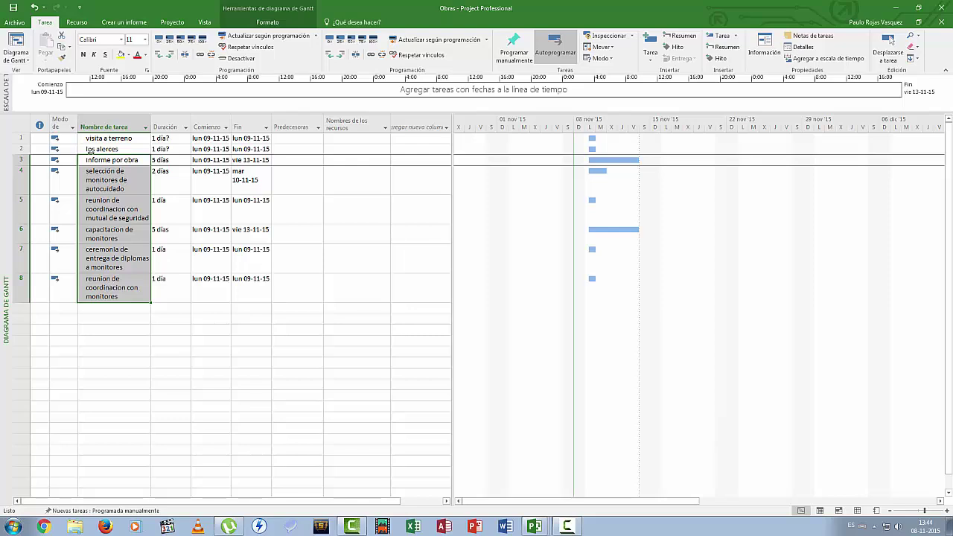
click(171, 54)
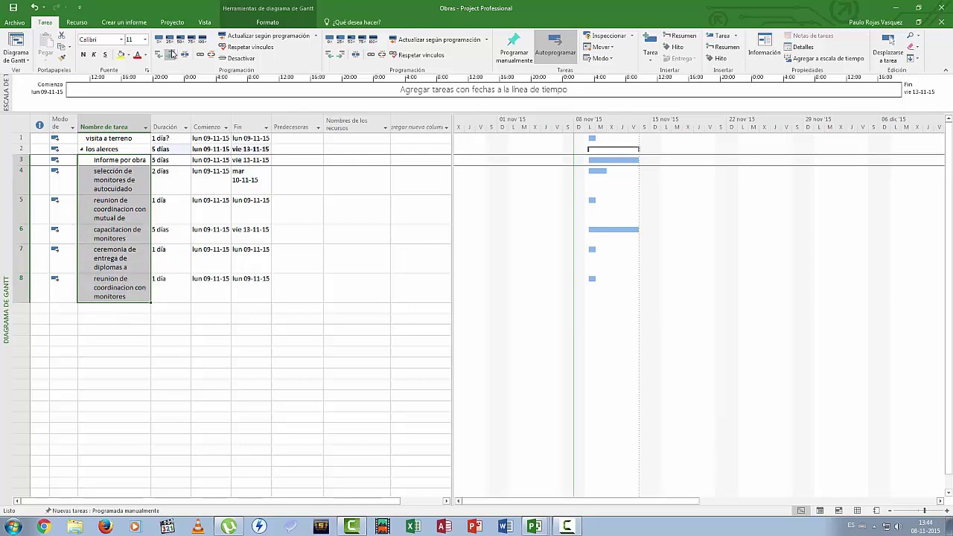
click(82, 149)
click(82, 150)
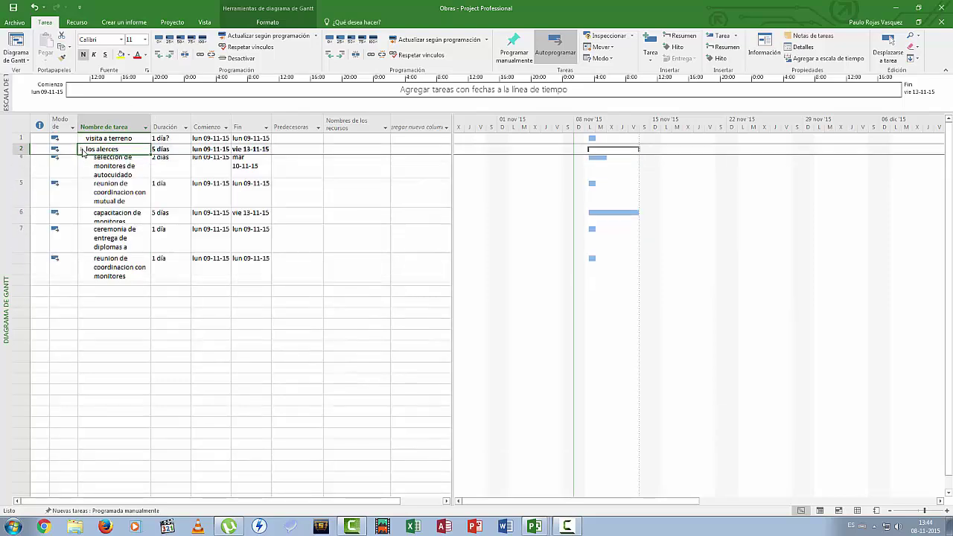
click(82, 150)
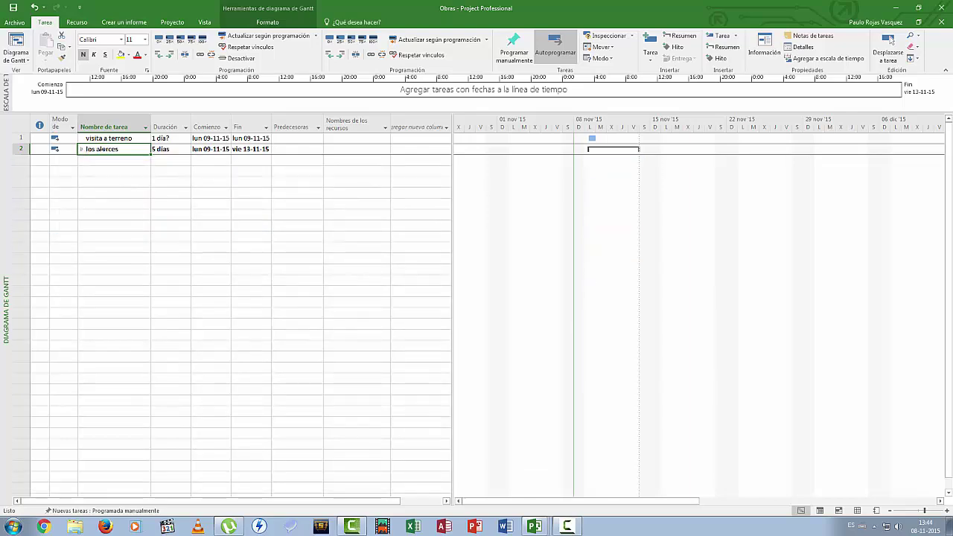
- Indent "los alerces" as a subtask of "visita a terreno" and collapse the "visita a terreno" summary task
click(170, 58)
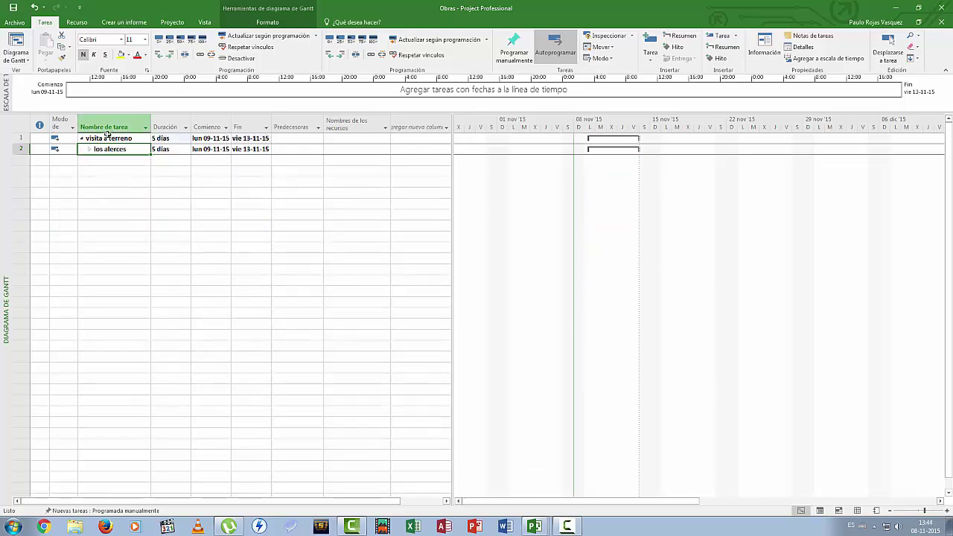
click(82, 139)
click(82, 140)
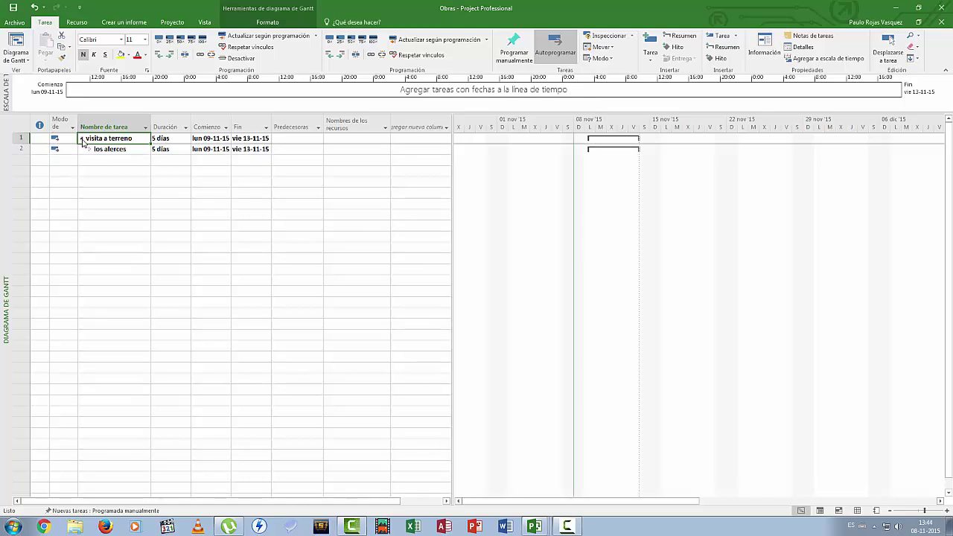
click(82, 140)
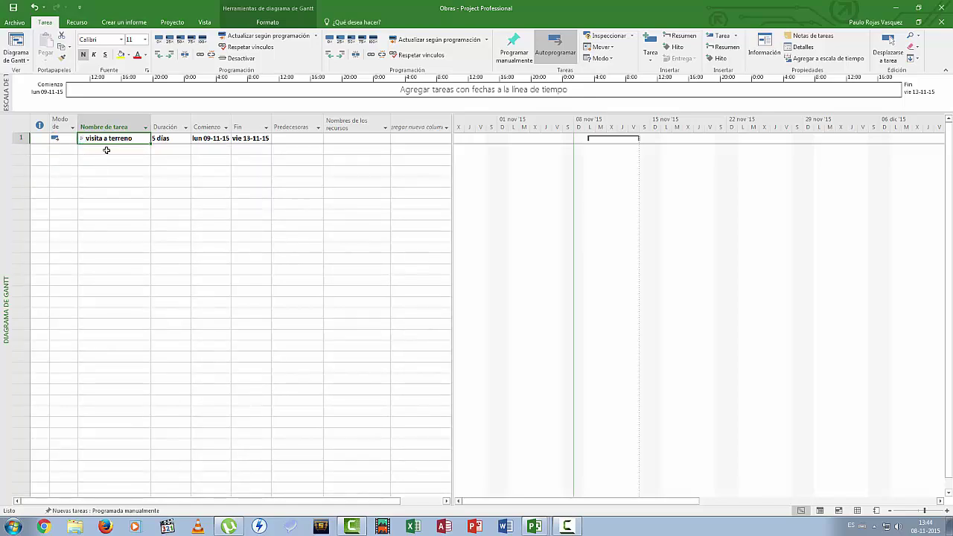
- Add the tasks "Los gindos" and "informe por obra" below the collapsed "visita a terreno" summary task
click(107, 150)
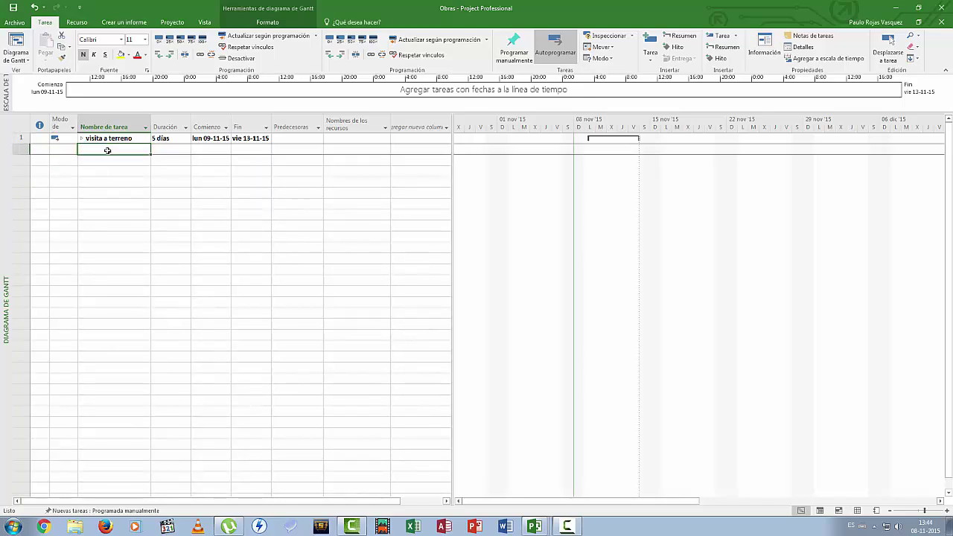
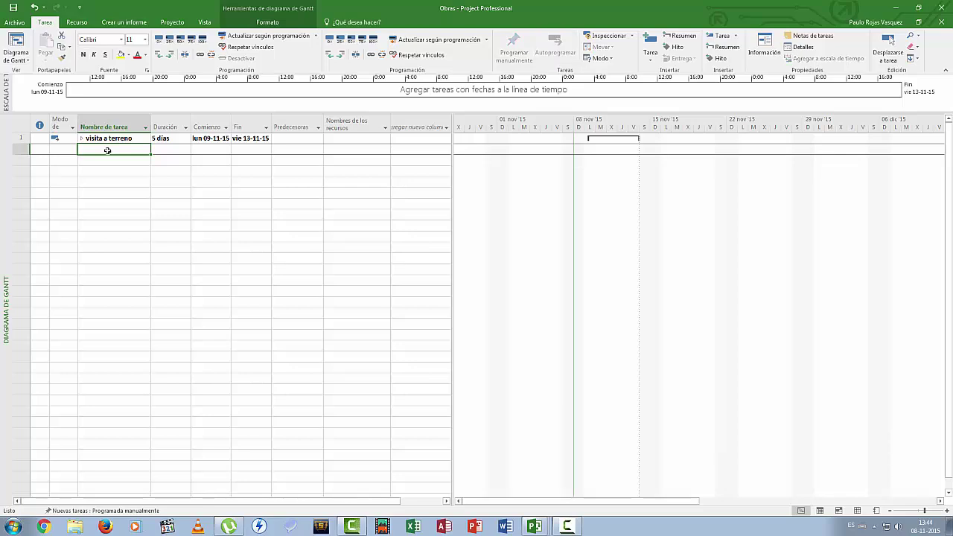
text(Los)
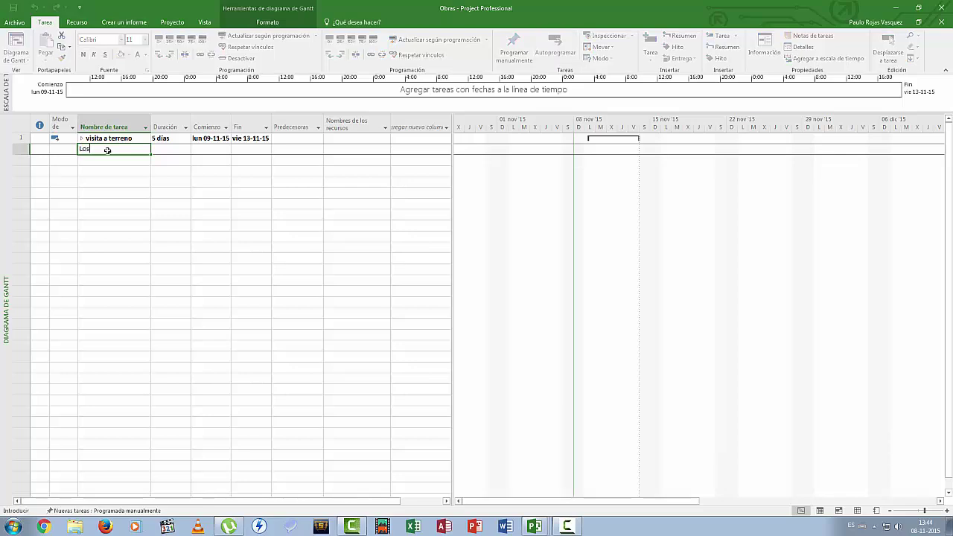
text( gindos)
key(Return)
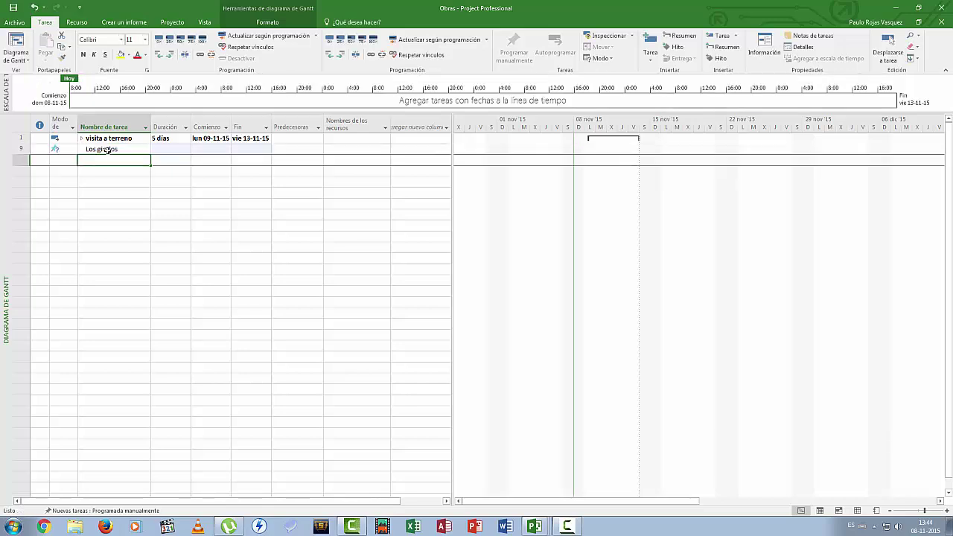
text(informe)
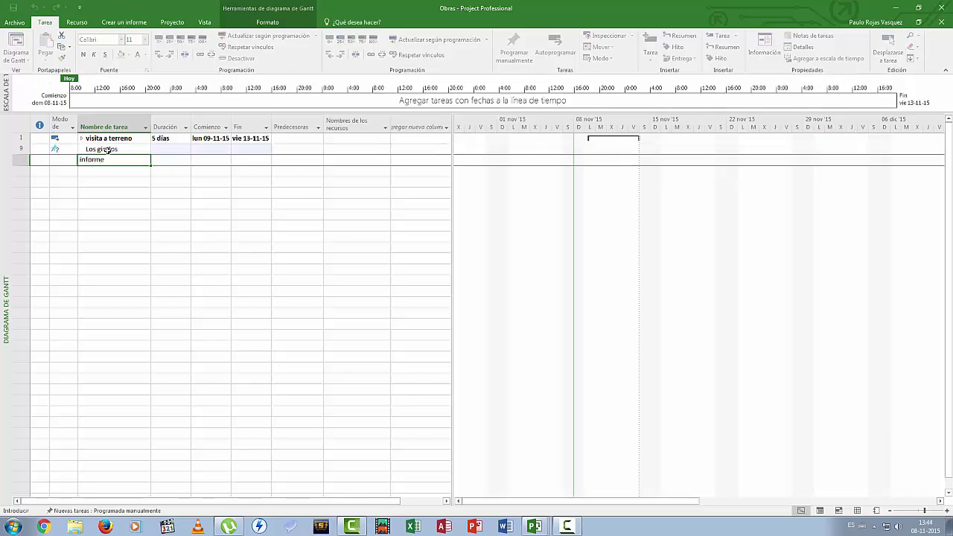
text( por obra)
key(Return)
- Add the tasks "selección de monitores de autocuidado" and "reunion de coordinacion con mutual de seguridad" below "informe por obra"
text(sele)
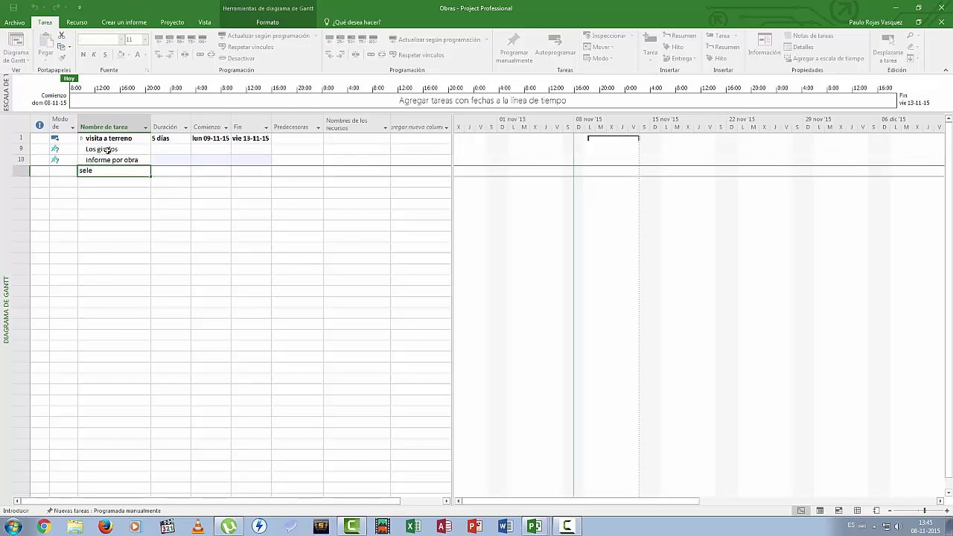
text(cción de monitores de autoc)
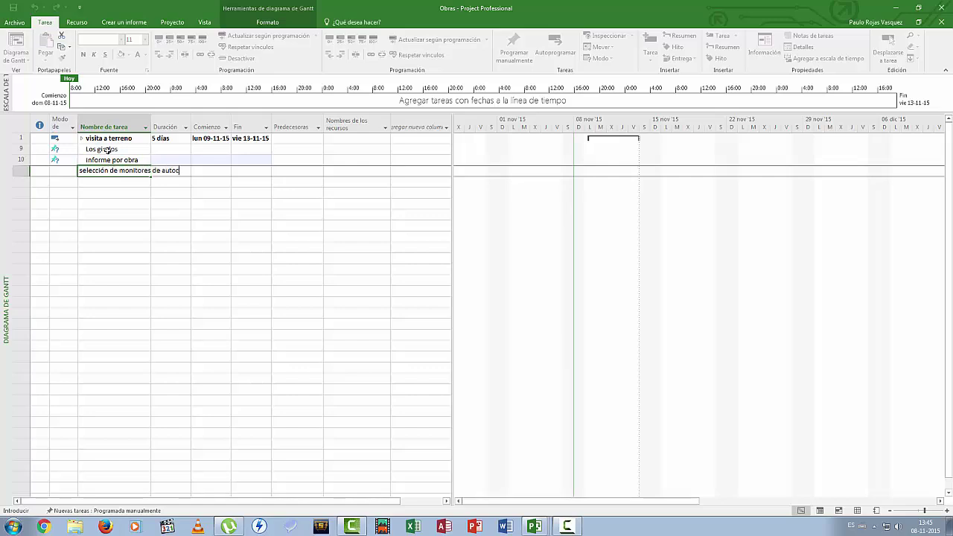
text(uidado)
key(Return)
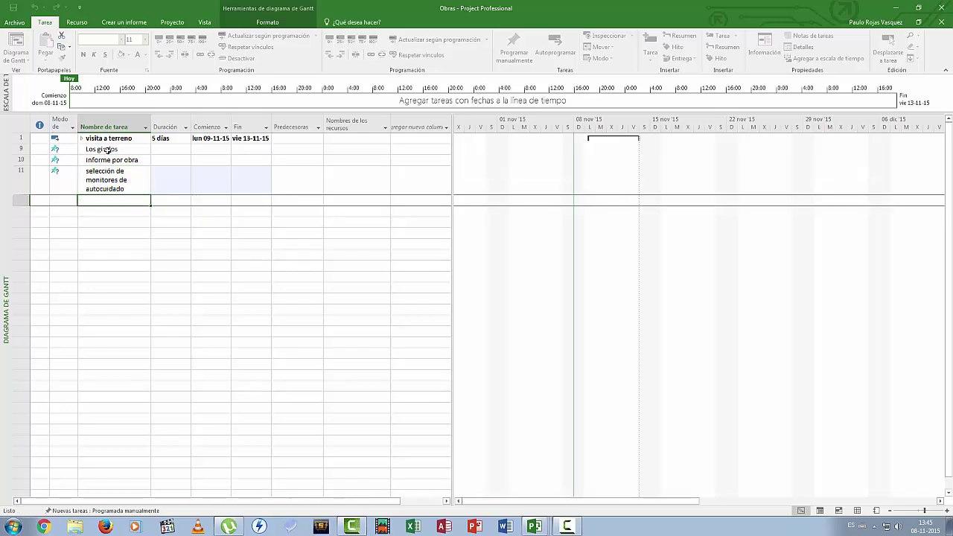
text(reunion de c)
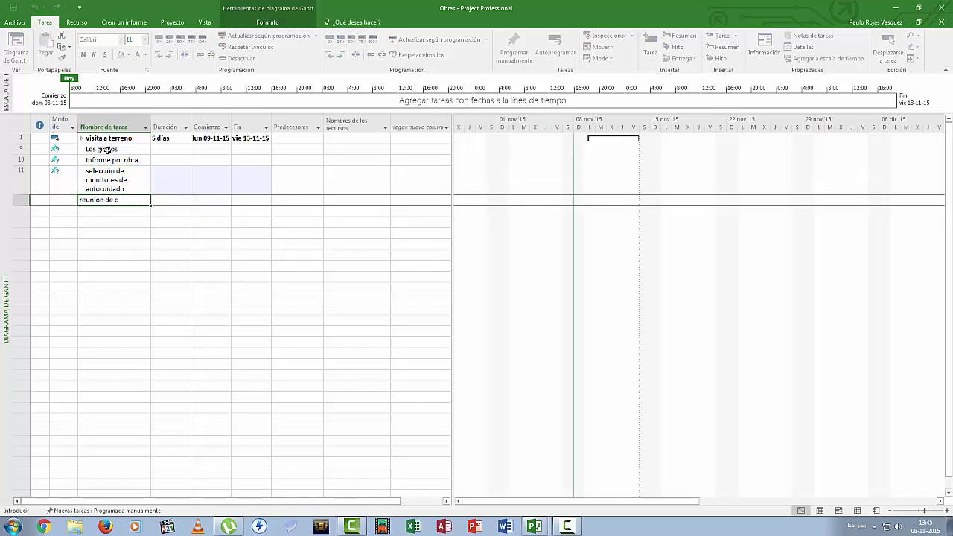
text(oordinacion mcon )
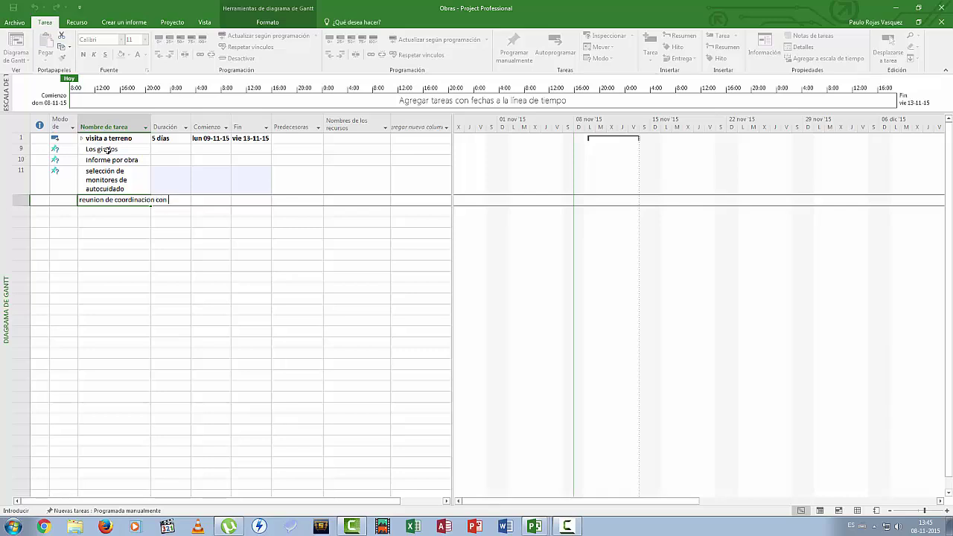
text(mutual de seguridad)
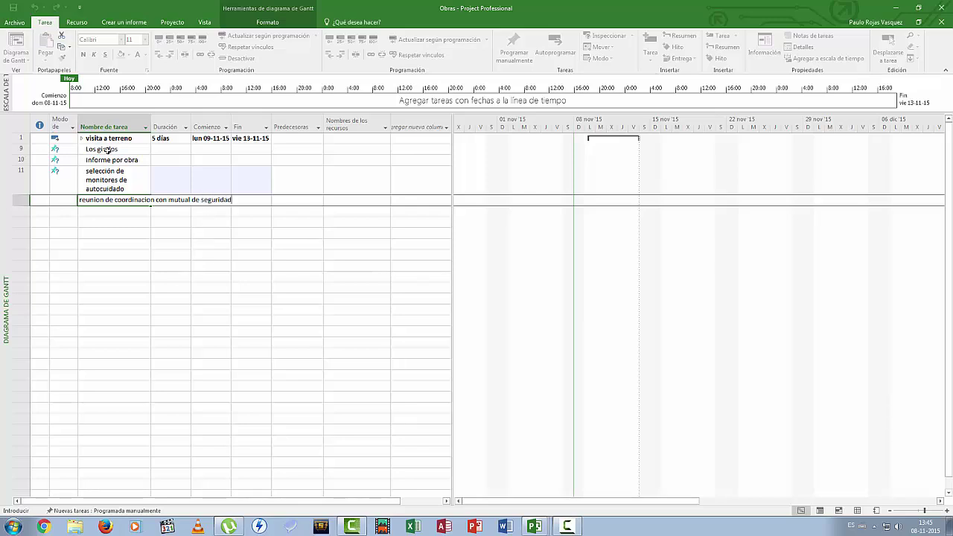
key(Return)
- Add the tasks "capacitacion de monitores" and "ceremonia de entrega de diplomas a monitores" at the end of the task list
text(capacit)
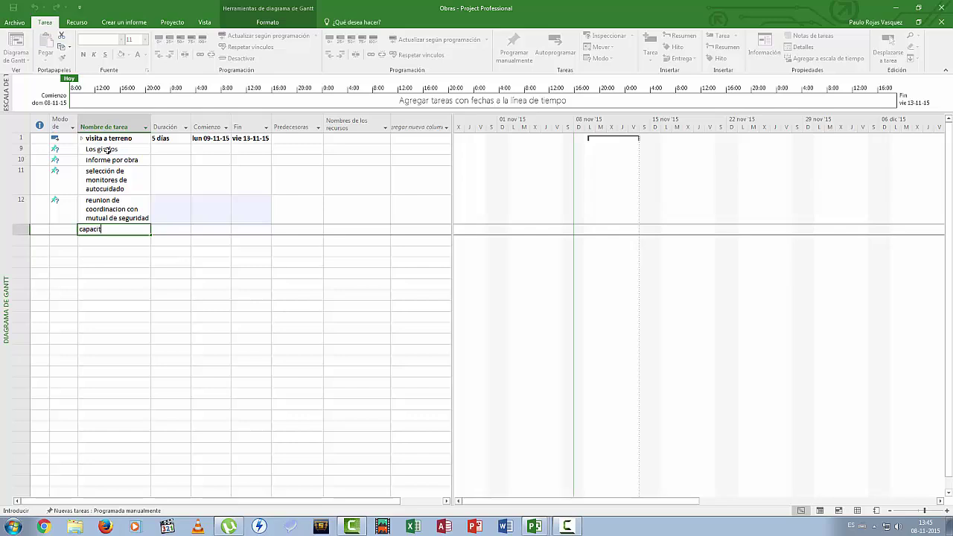
text(acion de monitore)
key(BackSpace)
text(re)
key(Return)
text(ceremonia)
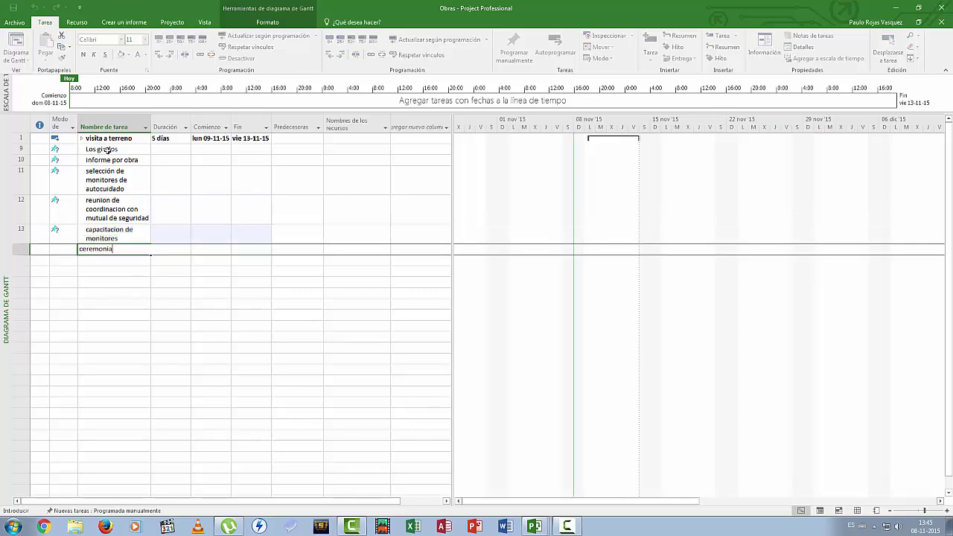
text( de entrega de diplomas a monit)
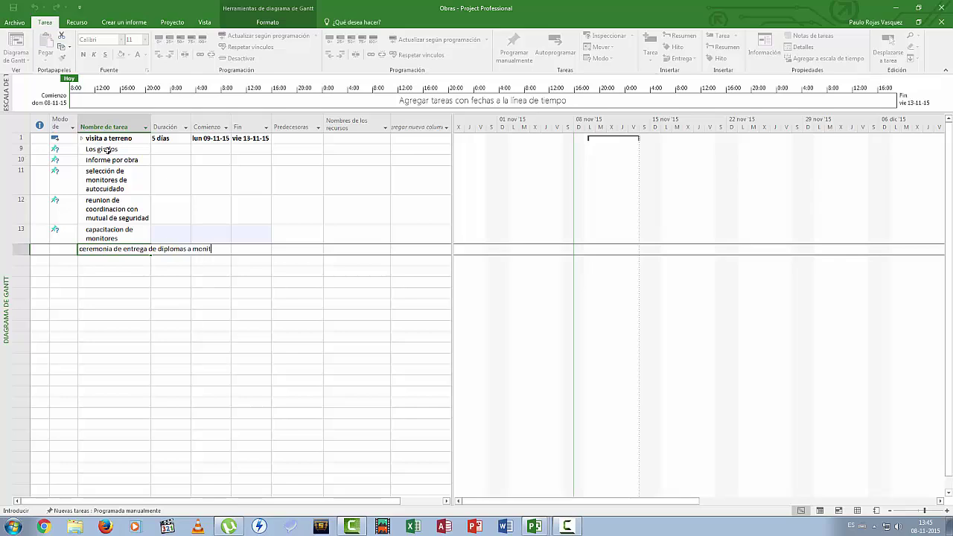
text(ores)
key(Return)
- Add the task "reunion de coordinacion con minitores" below the diploma ceremony
text(reunio)
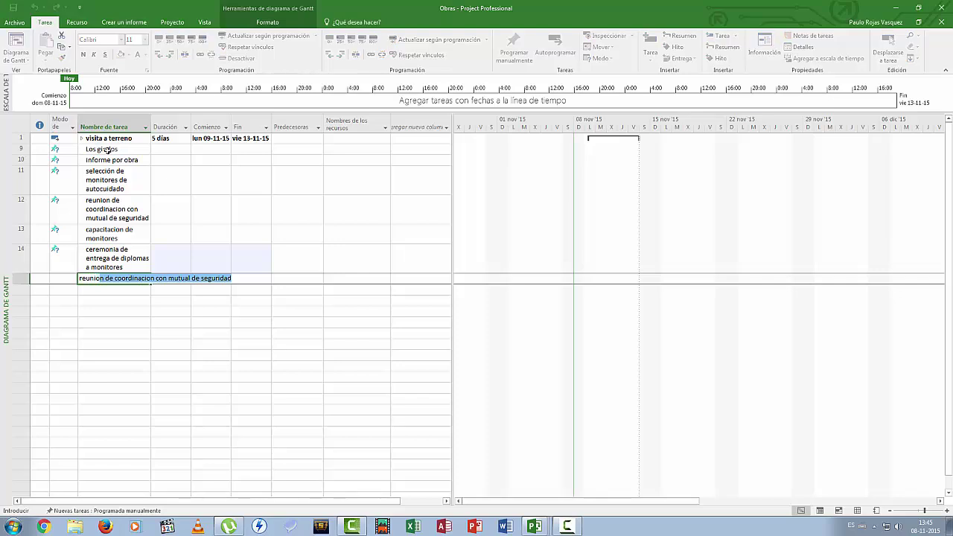
text(n de coordinacion con )
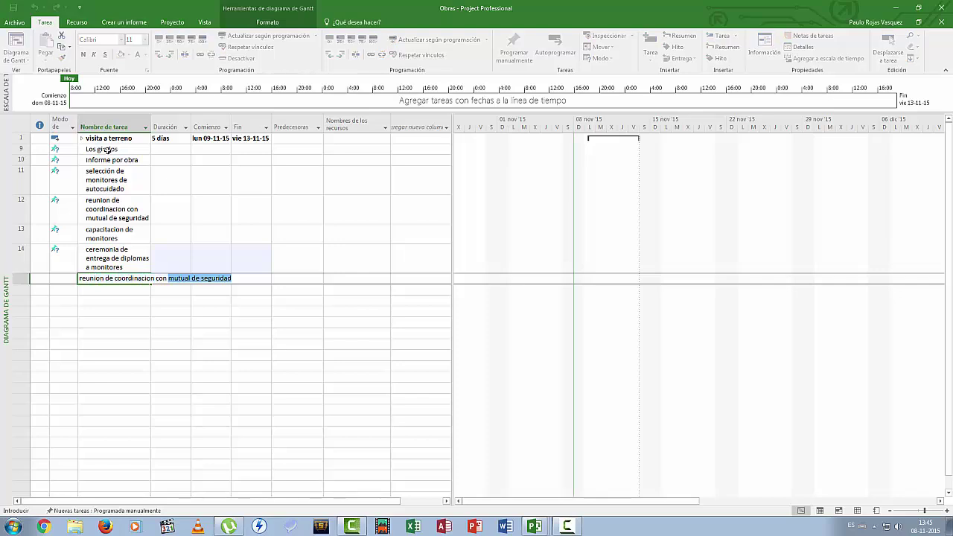
text(mini)
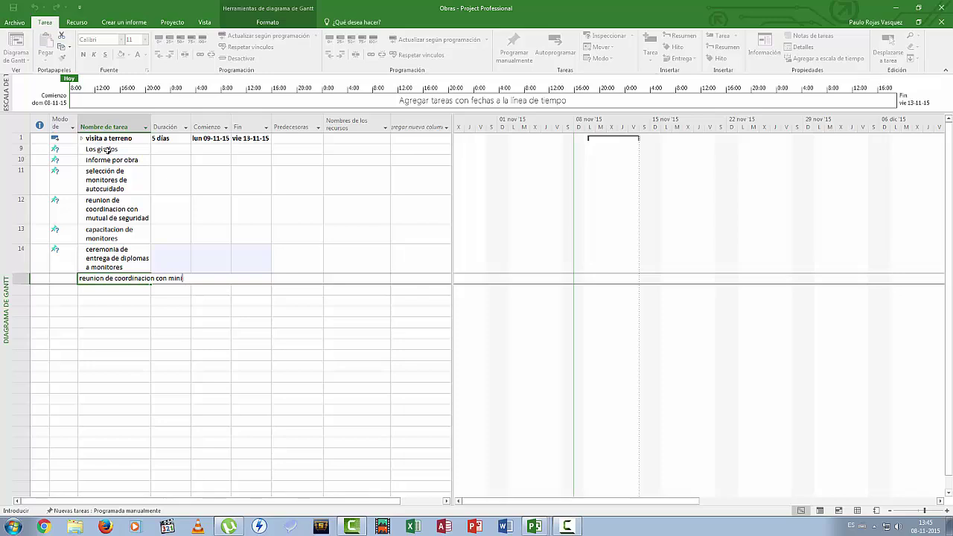
text(ctores)
key(Tab)
- Set the durations to 5 days for "informe por obra" and 2 days for "selección de monitores de autocuidado"
key(Up)
key(Up)
key(Up)
key(Up)
key(Up)
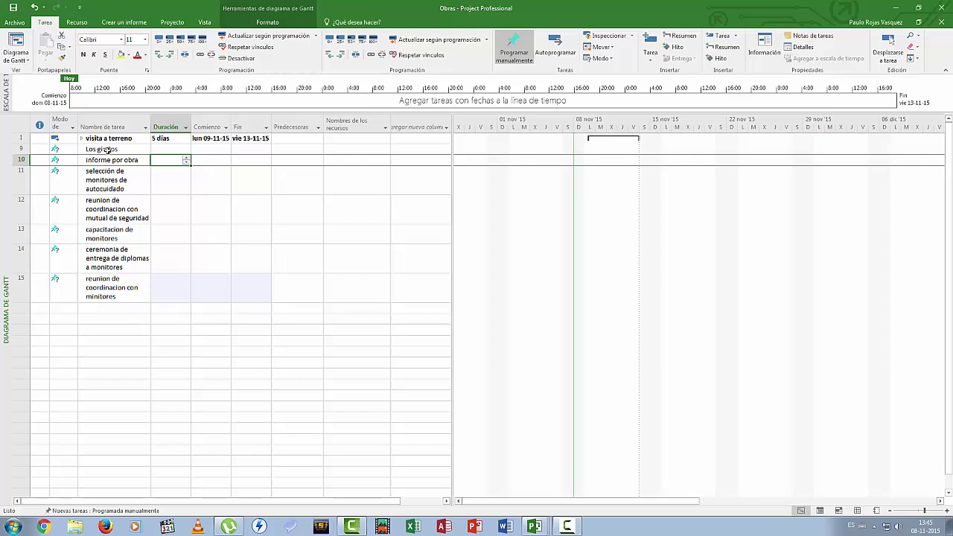
text(5)
key(Return)
text(2)
key(Return)
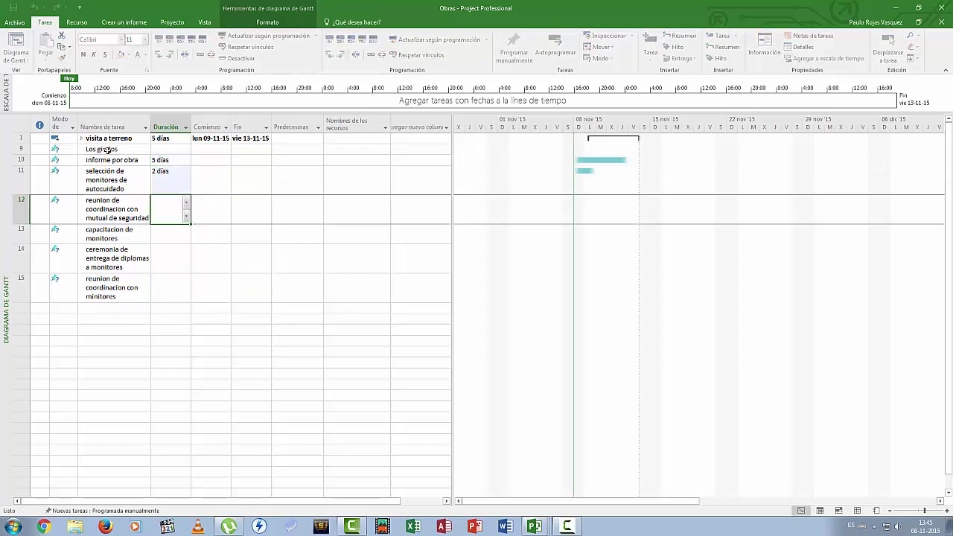
- Set the durations to 5 days for "capacitacion de monitores" and 1 day each for both coordination meetings and the diploma ceremony
text(1)
key(Return)
text(5)
key(Return)
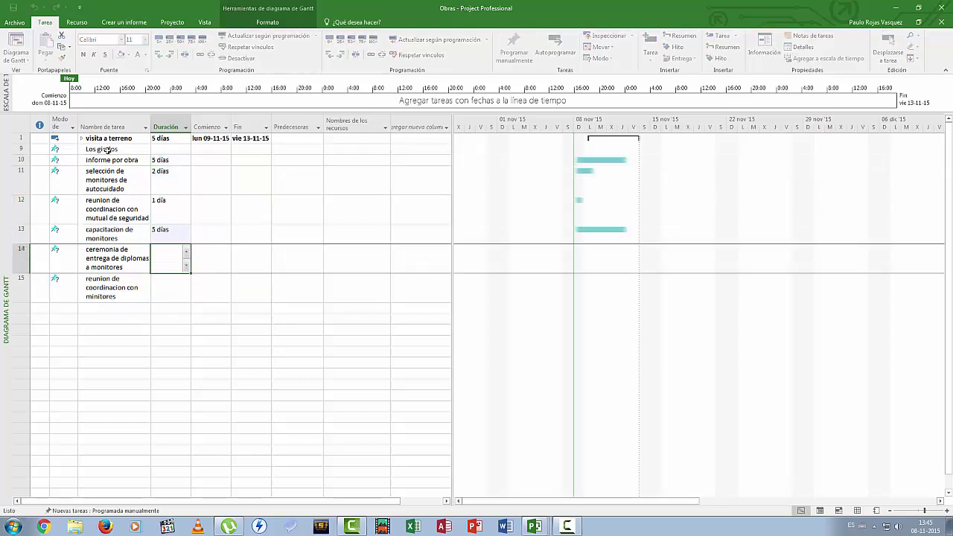
text(1)
key(Return)
text(1)
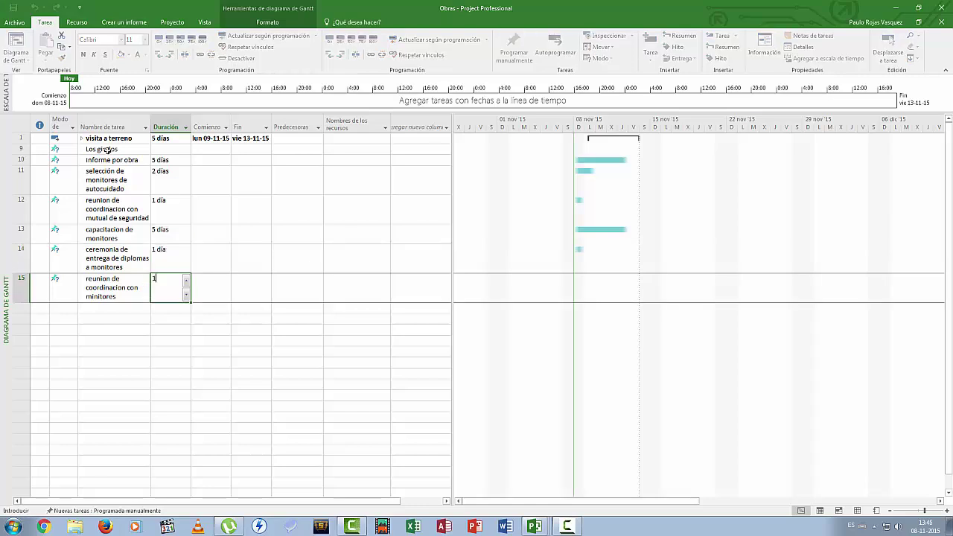
click(177, 182)
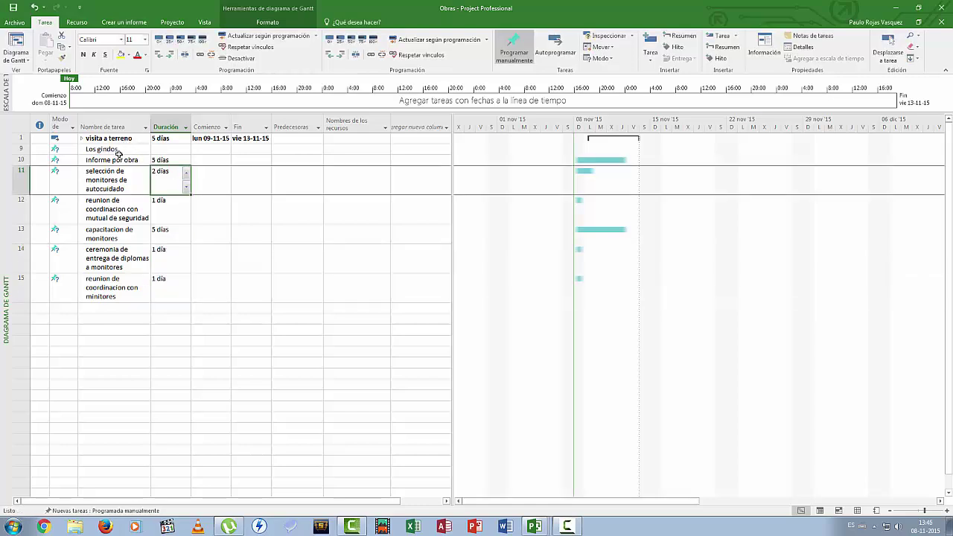
- Switch tasks 9 to 15, from "Los gindos" to the last coordination meeting, to automatic scheduling
drag(117, 153, 120, 272)
right_click(117, 278)
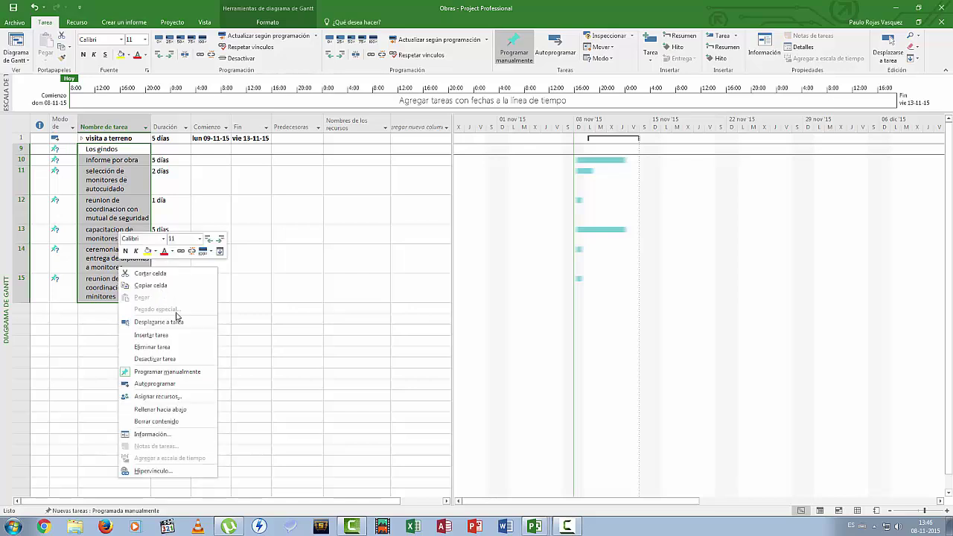
click(145, 381)
click(130, 340)
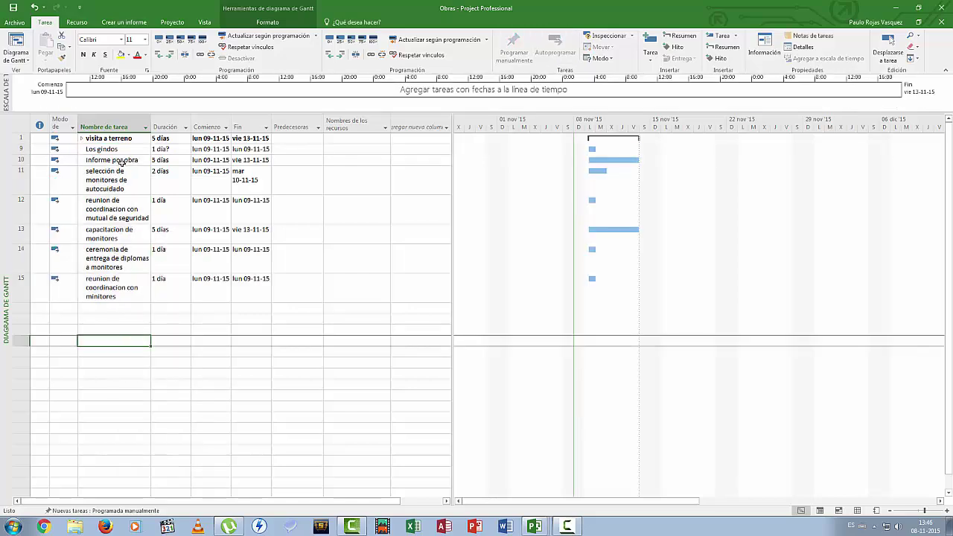
- Indent tasks 10 to 15 as subtasks of "Los gindos" and collapse that summary task
drag(121, 160, 116, 287)
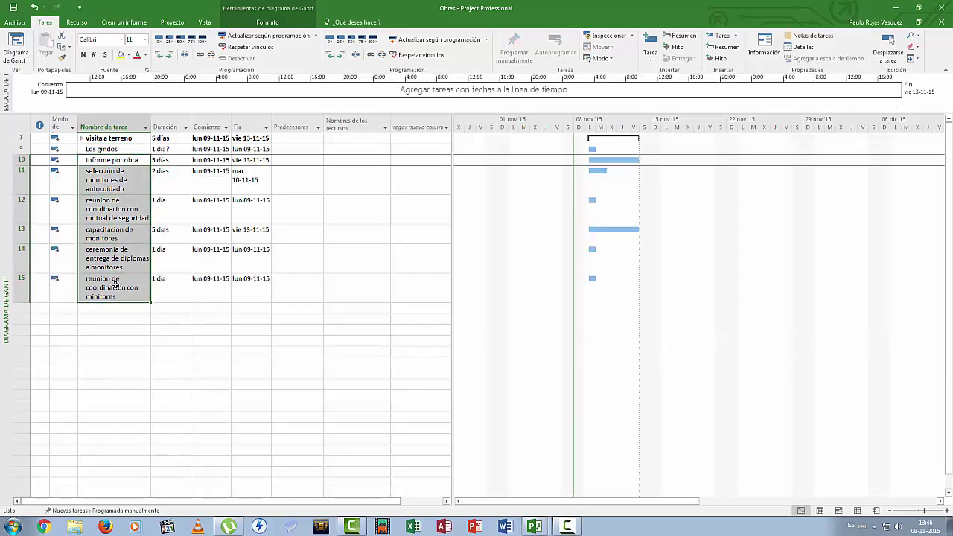
click(170, 54)
click(81, 150)
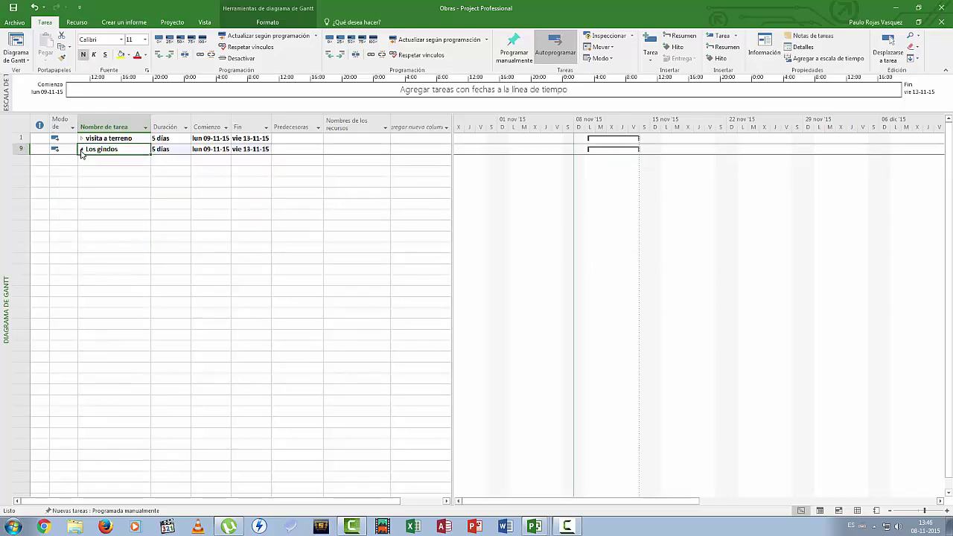
click(81, 150)
click(81, 151)
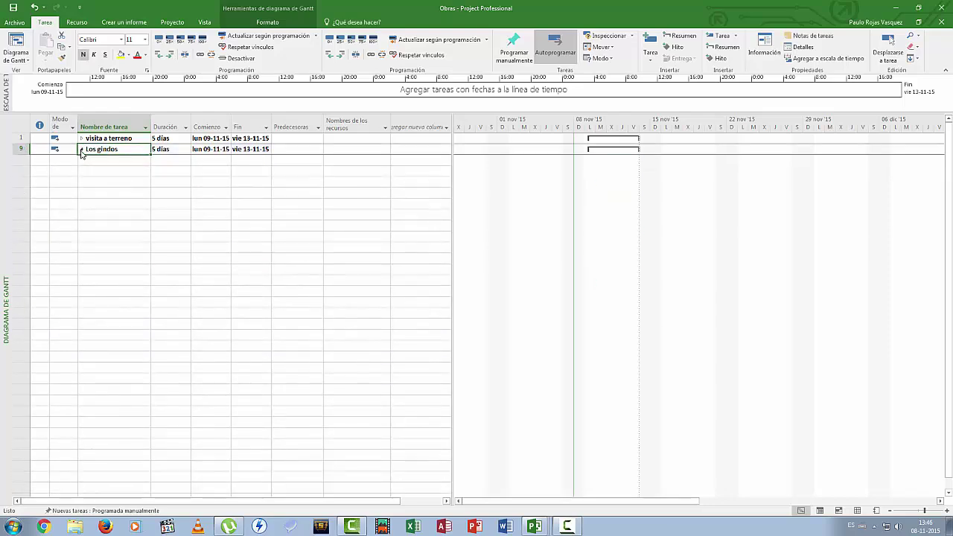
- Indent "Los gindos" as a subtask of "visita a terreno" and collapse the "visita a terreno" summary task
click(170, 55)
click(84, 141)
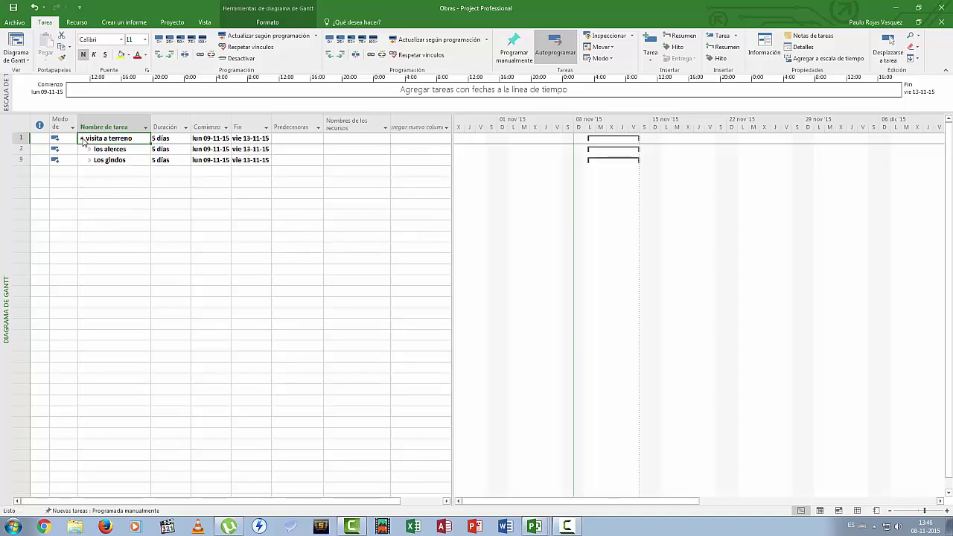
click(82, 138)
click(82, 138)
click(82, 138)
- Add the tasks "Los alamos" and "informe por obra" below the collapsed "visita a terreno" summary task
click(94, 149)
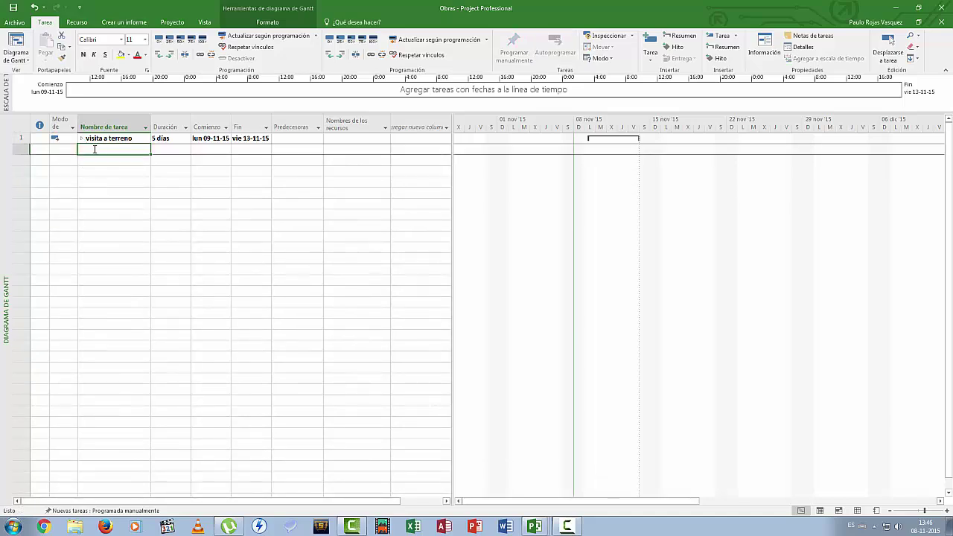
text(Los alamos)
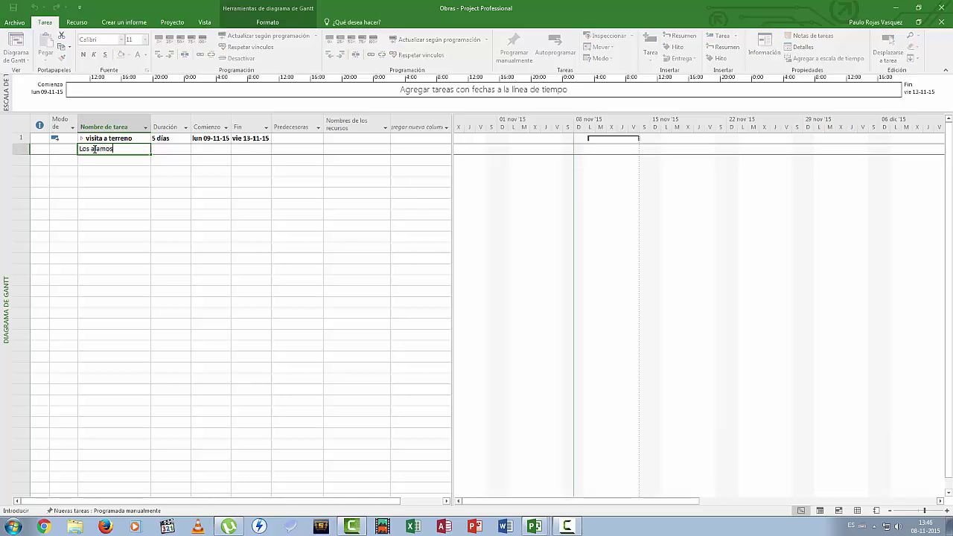
key(Return)
text(informe po)
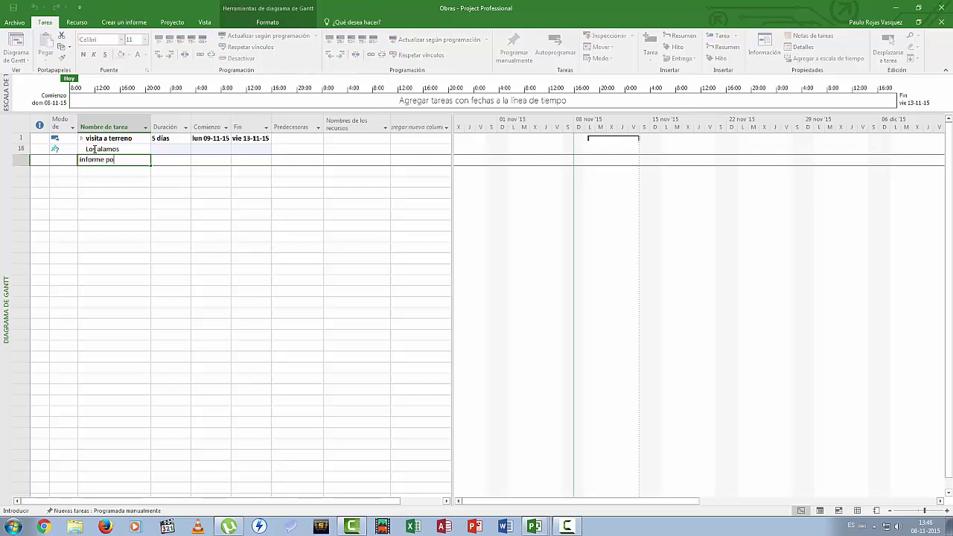
text(r obra)
key(Return)
- Add the tasks "selección de monitores de autocuidado" and "reunion de coordinacion con mutual de seguridad" below "informe por obra"
text(s)
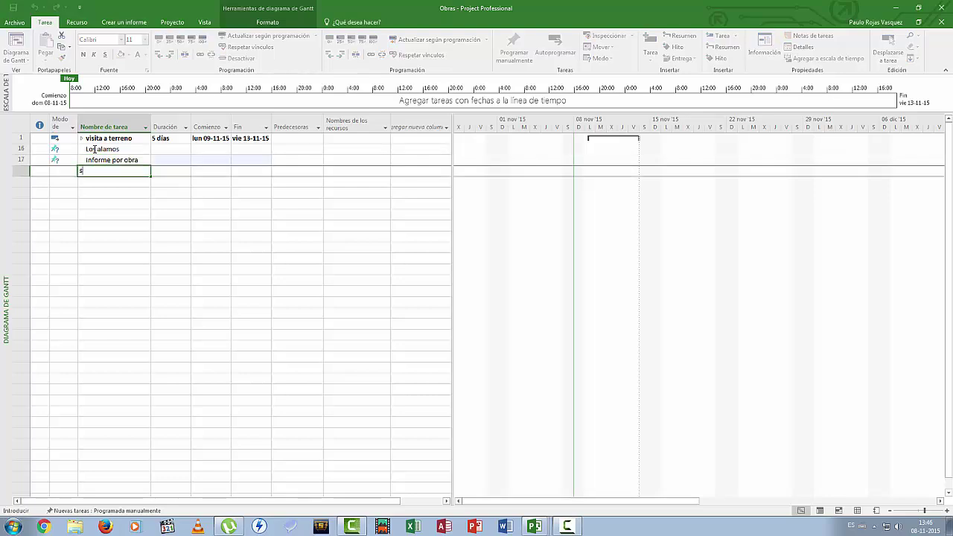
text(elección de monitores de au)
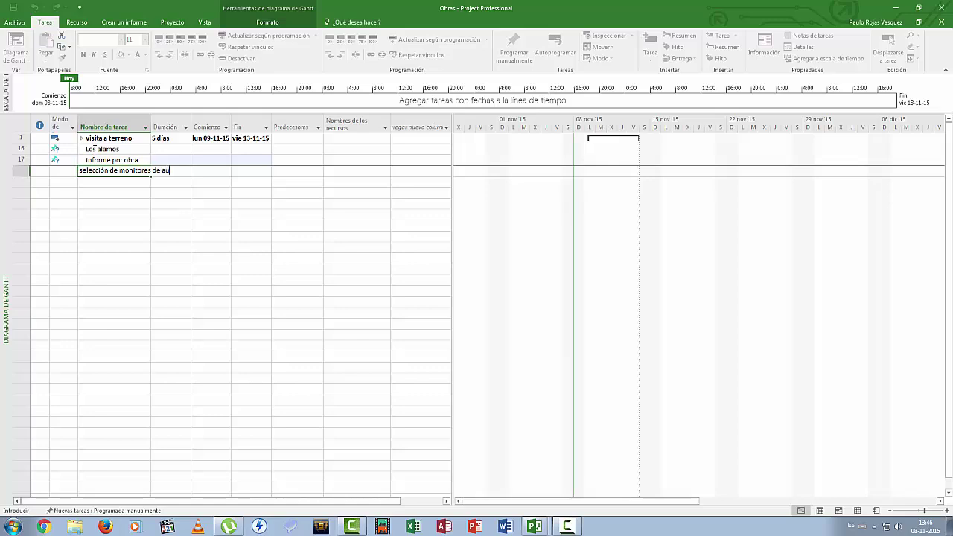
text(tocuidado)
key(Return)
text(reunion de co)
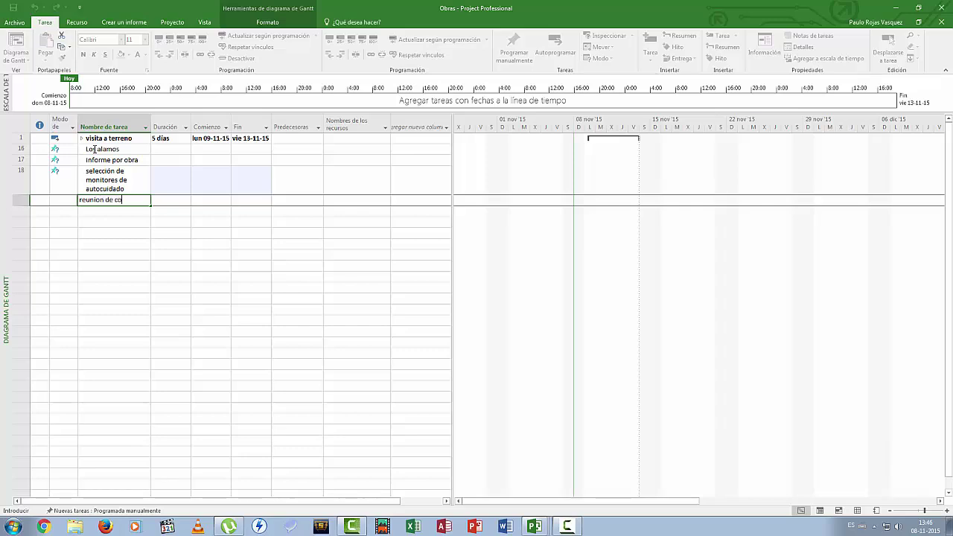
text(ordinacion con mutual de se)
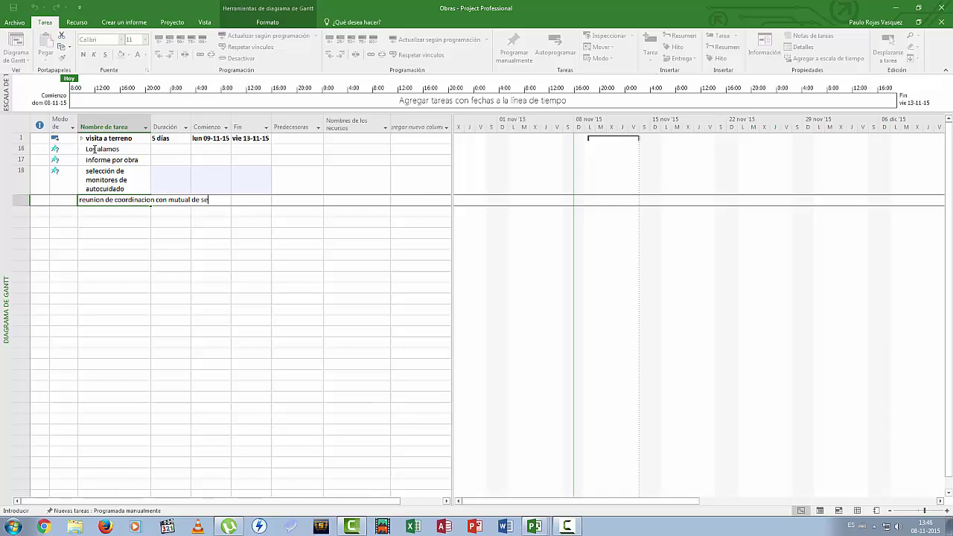
text(guridad)
key(Return)
- Add the tasks "capacitacion de monitores", "ceremonia de entrega de diplomas a monitores" and "reunion de coordinacion con monitores" at the end of the list
text(capaci)
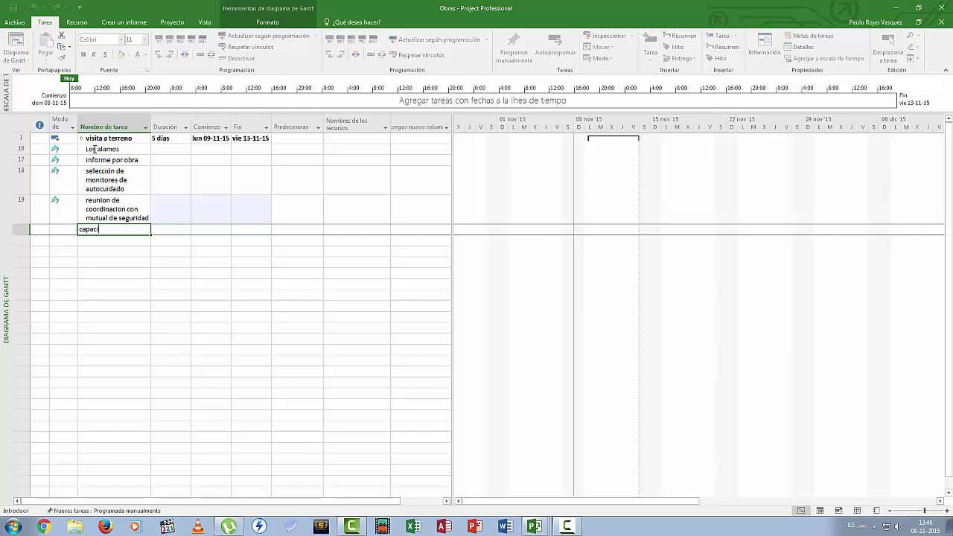
text(tacion de monitores)
key(Return)
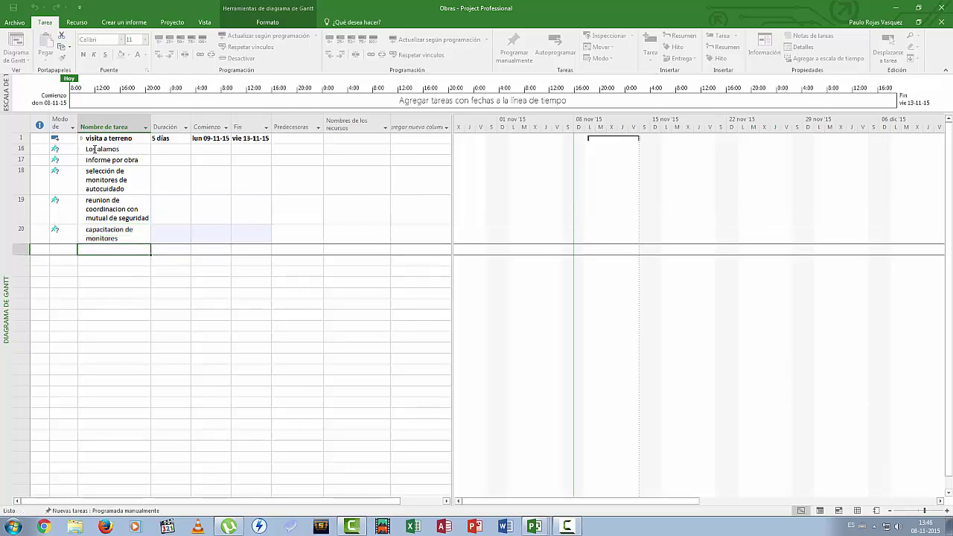
text(ceremonia )
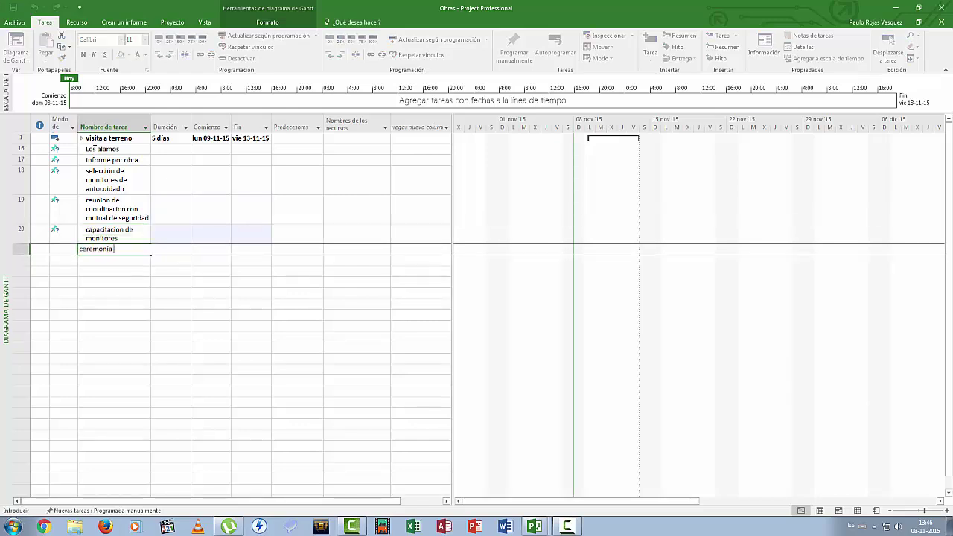
text(de entrega de diplomas a mi)
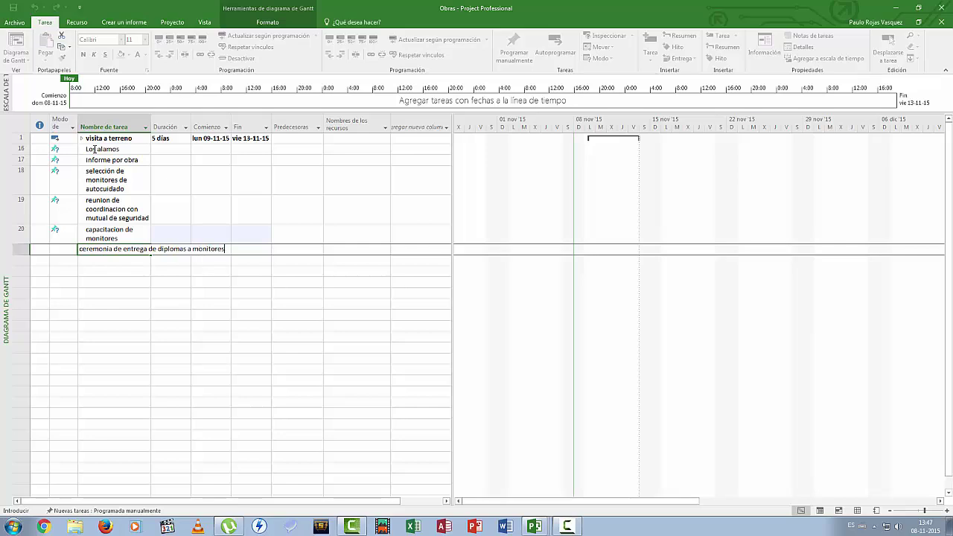
key(Return)
text(reunion de )
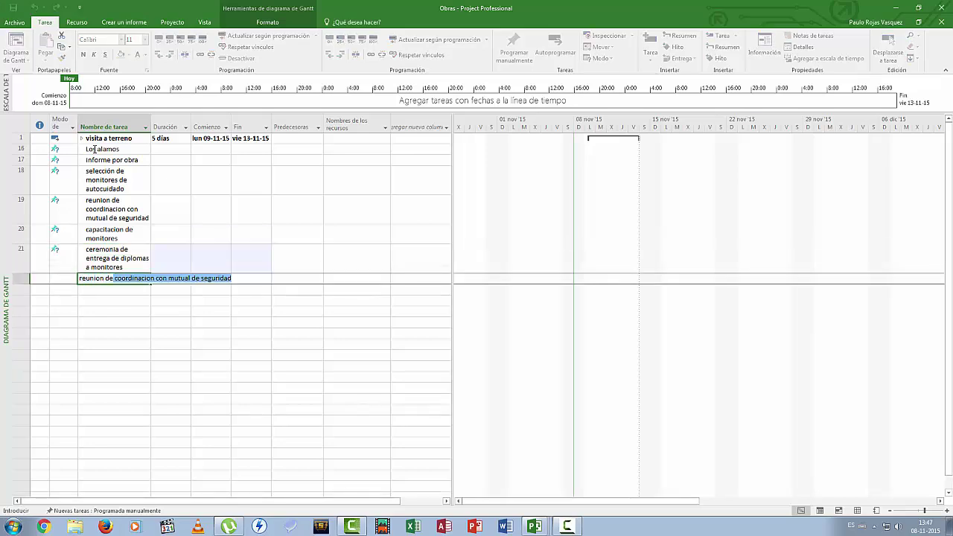
text(coordinacion)
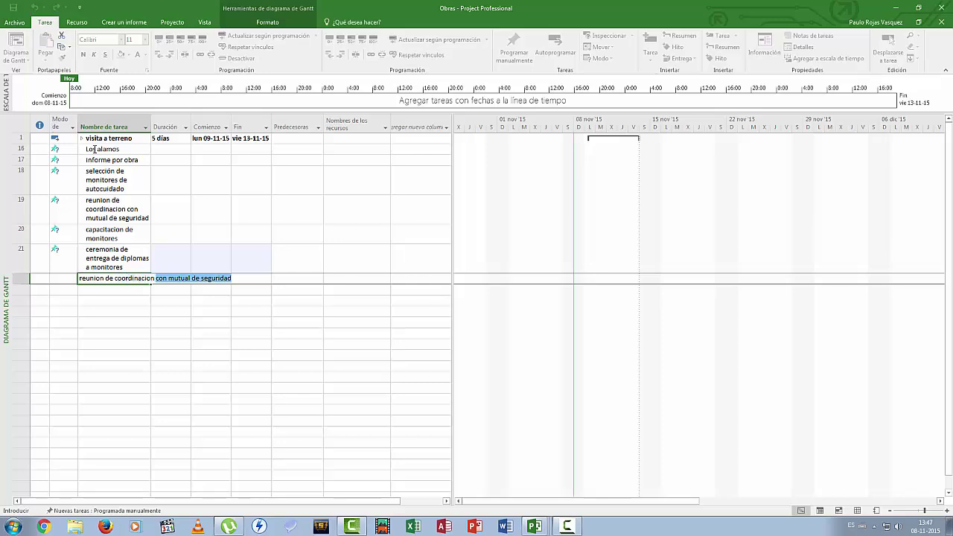
text( con moni)
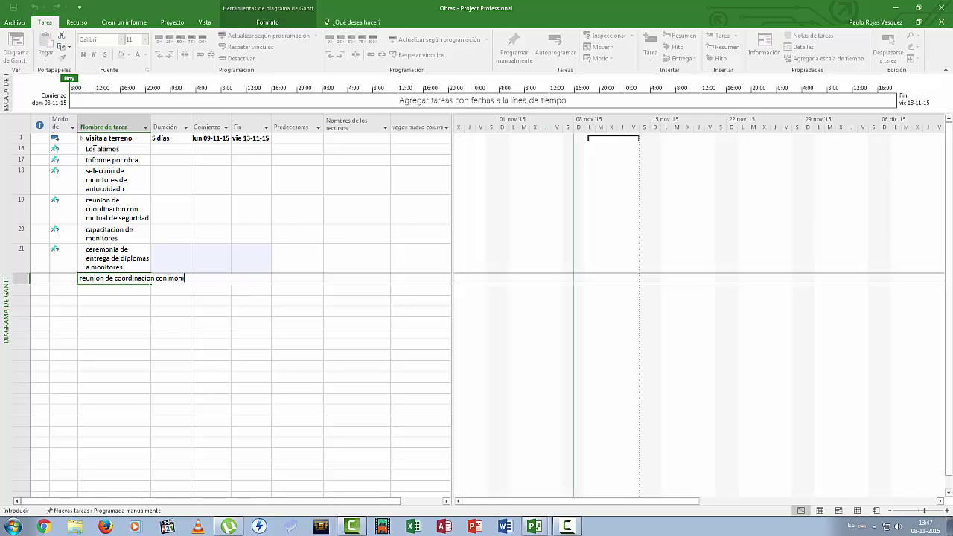
text(tor)
key(Tab)
- Set the durations of tasks 17 to 22 to 5, 2, 1, 5, 1 and 1 days respectively
key(Up)
key(Up)
key(Up)
key(Up)
key(Up)
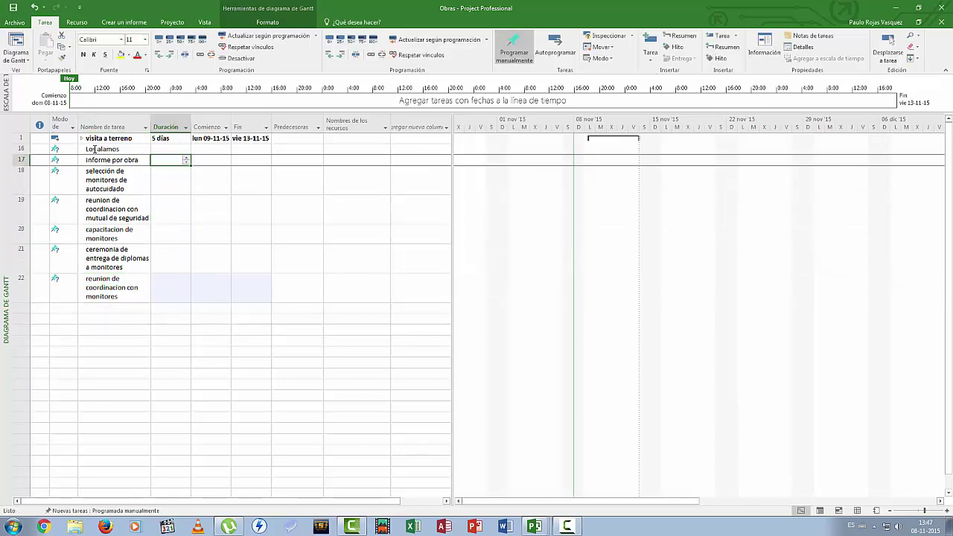
text(5)
key(Return)
text(2 días)
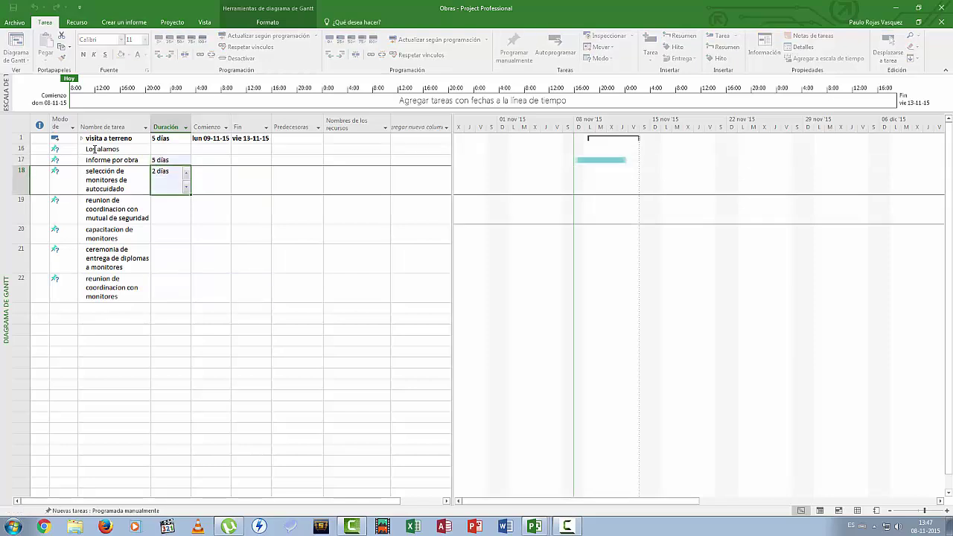
key(Return)
text(1)
key(Return)
text(5)
key(Return)
text(1)
key(Return)
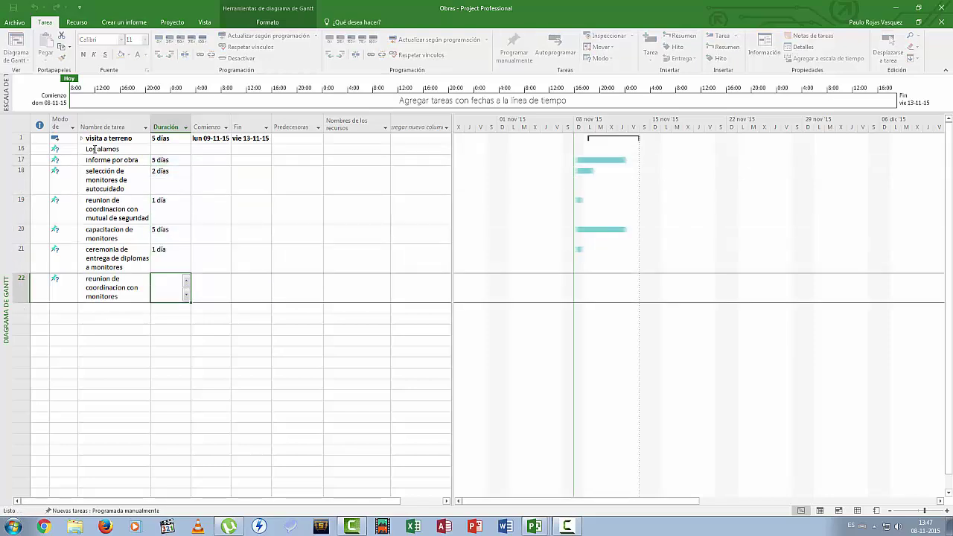
text(1)
click(211, 191)
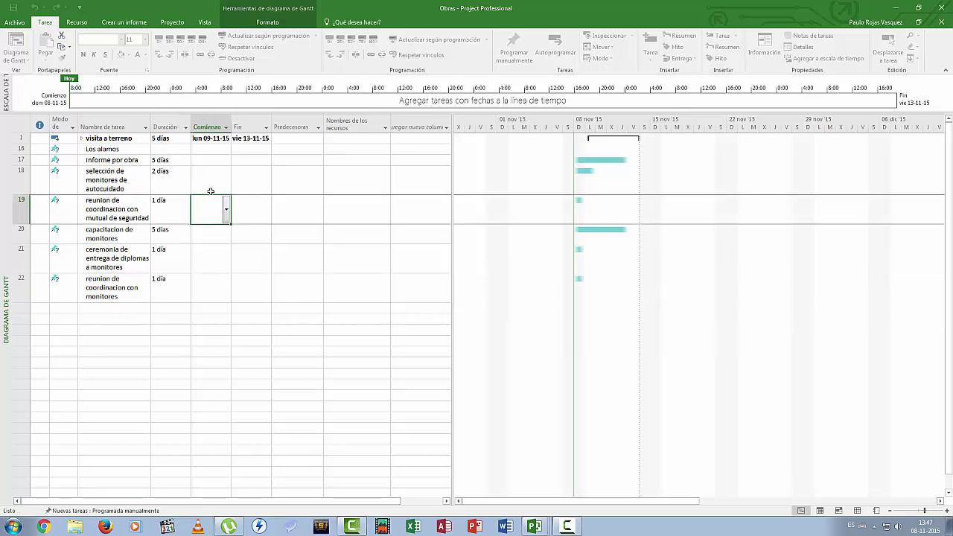
- Switch tasks 16 to 22, from "Los alamos" to the last coordination meeting, to automatic scheduling
drag(100, 151, 100, 293)
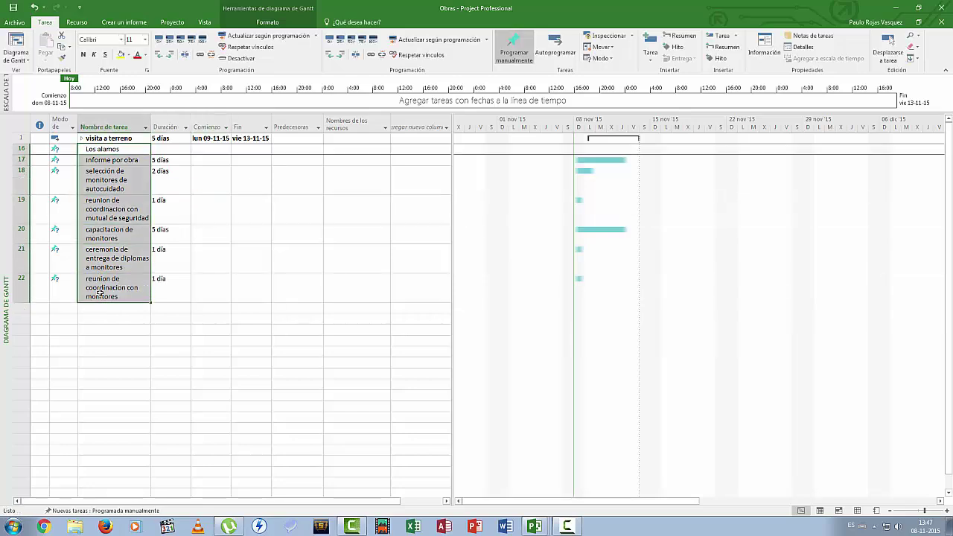
right_click(112, 248)
click(157, 367)
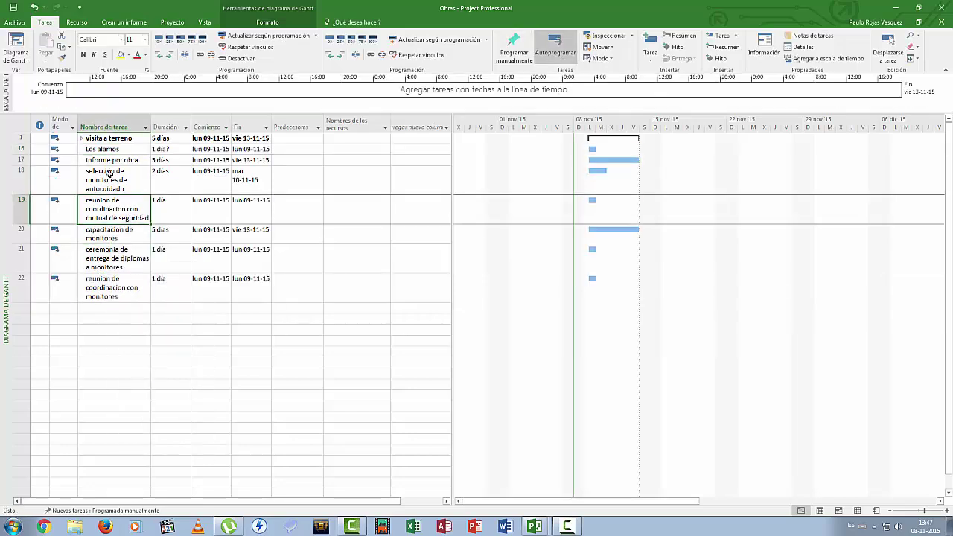
- Indent tasks 17 to 22 as subtasks of "Los alamos" and collapse that summary task
drag(112, 161, 105, 290)
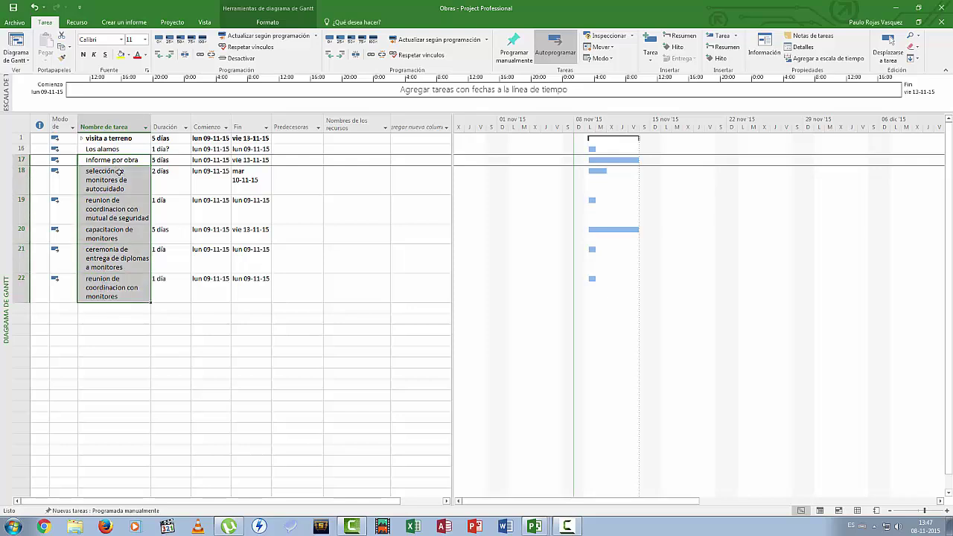
click(169, 54)
click(82, 149)
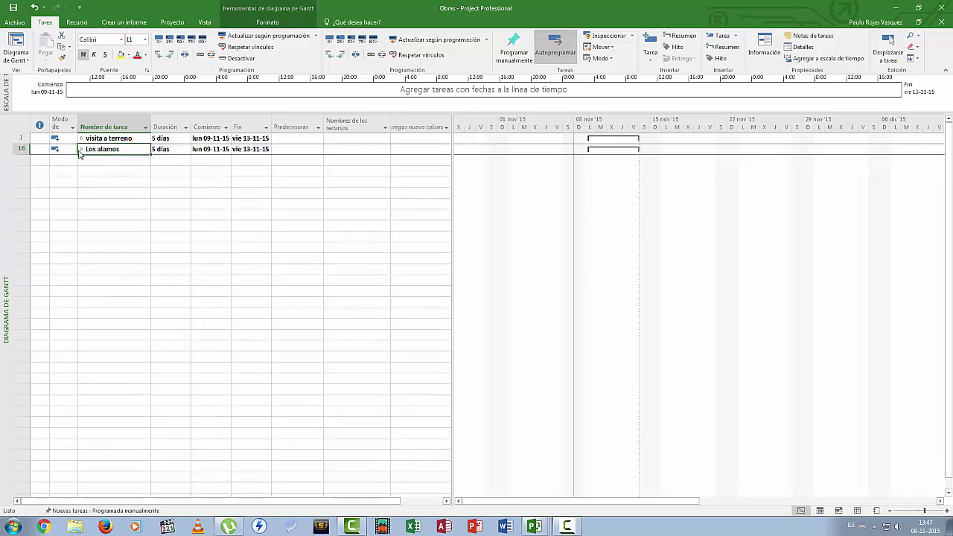
click(82, 149)
click(82, 149)
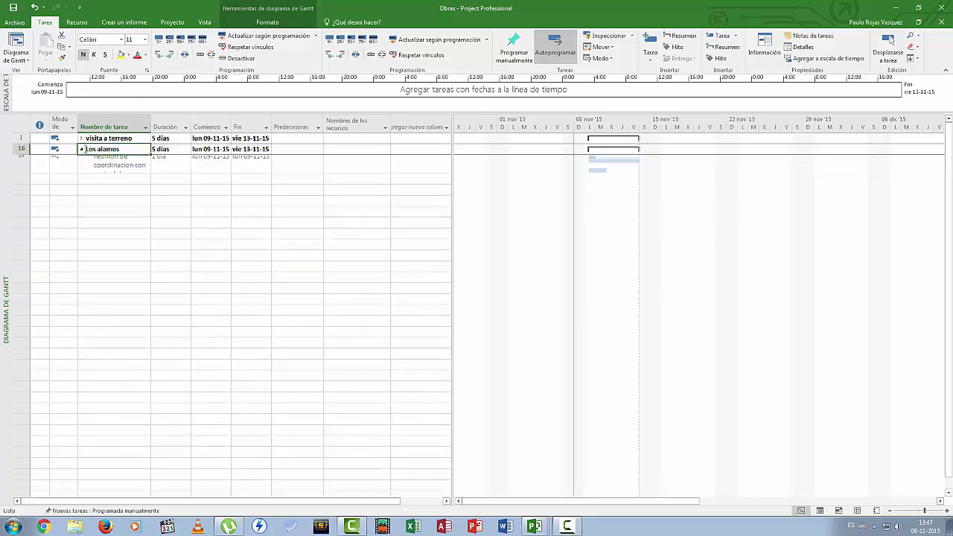
- Indent "Los alamos" as a subtask of "visita a terreno" and collapse the "visita a terreno" summary task
click(170, 54)
click(82, 139)
click(81, 139)
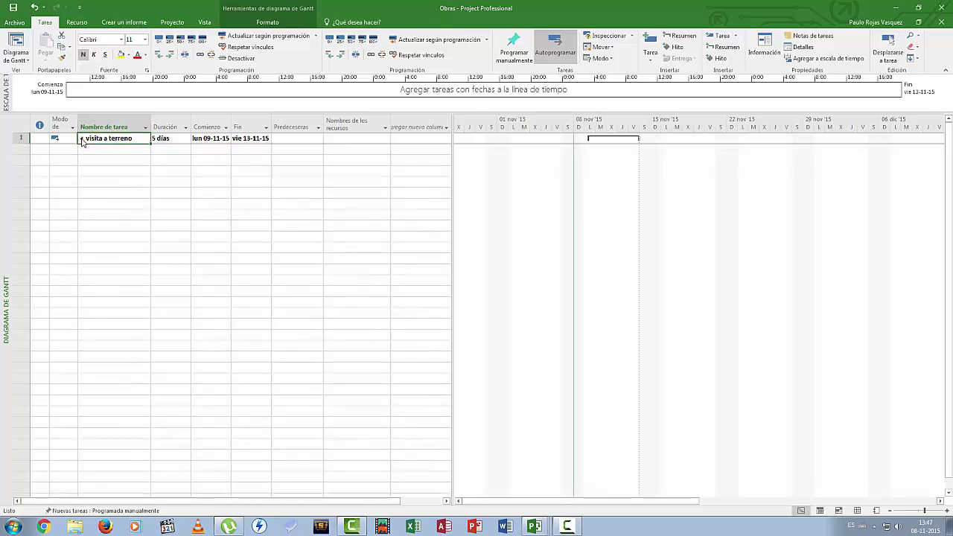
- Expand "visita a terreno" and its three works to examine their subtasks and Gantt bars, and collapse them all again
click(82, 140)
click(89, 149)
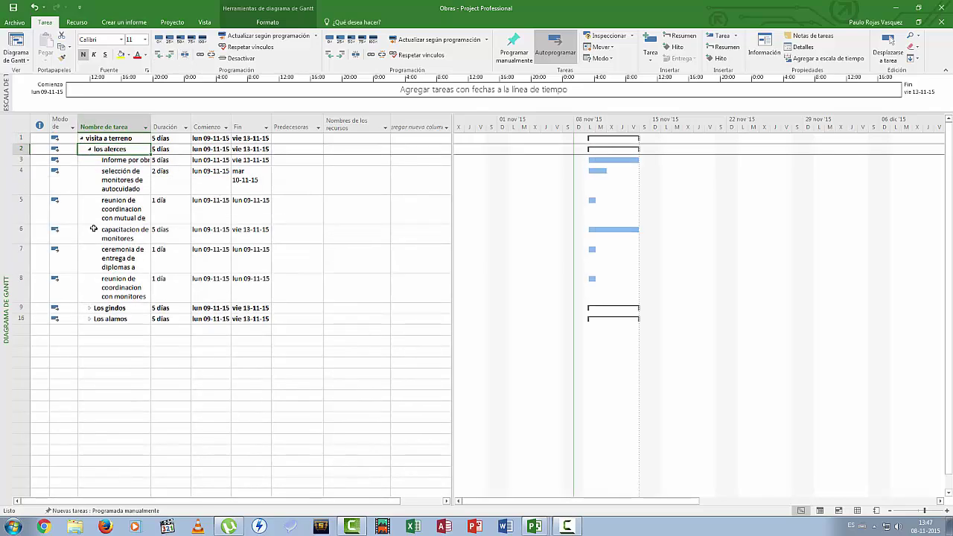
click(89, 307)
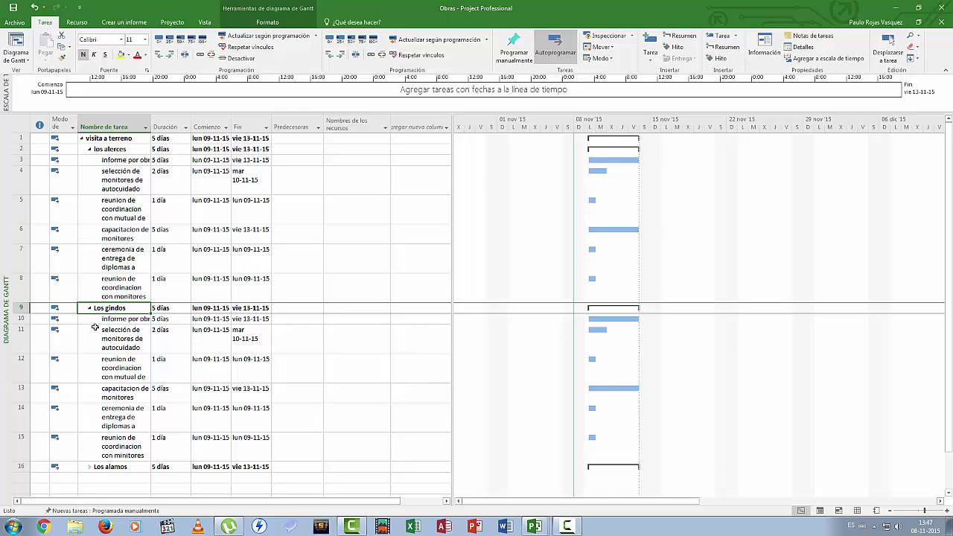
click(90, 468)
scroll(155, 394, down, 3)
scroll(155, 395, up, 3)
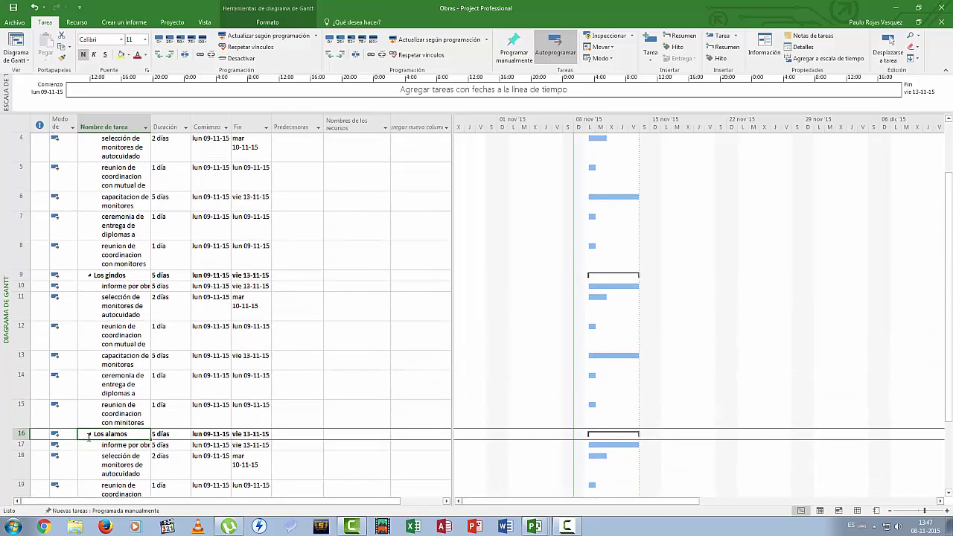
click(89, 434)
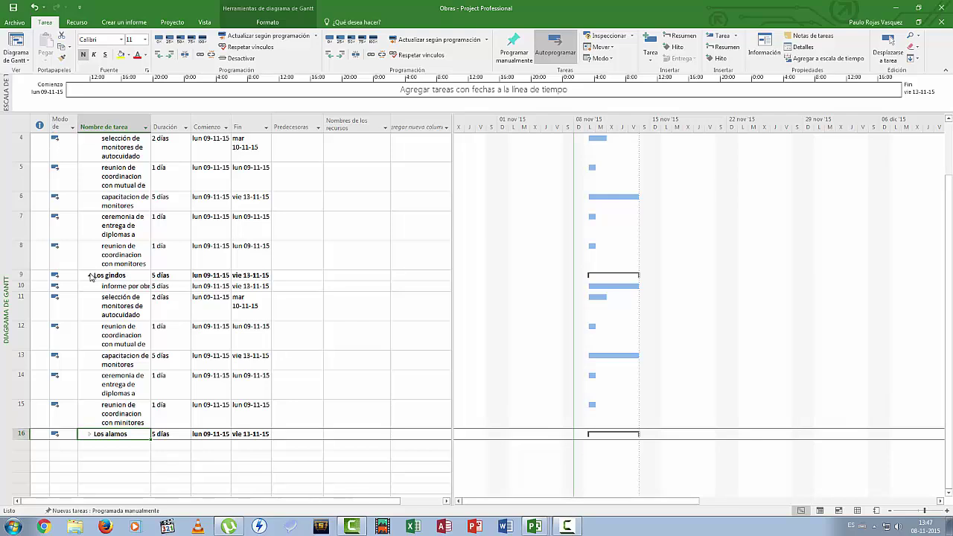
click(90, 275)
scroll(96, 224, up, 2)
click(89, 149)
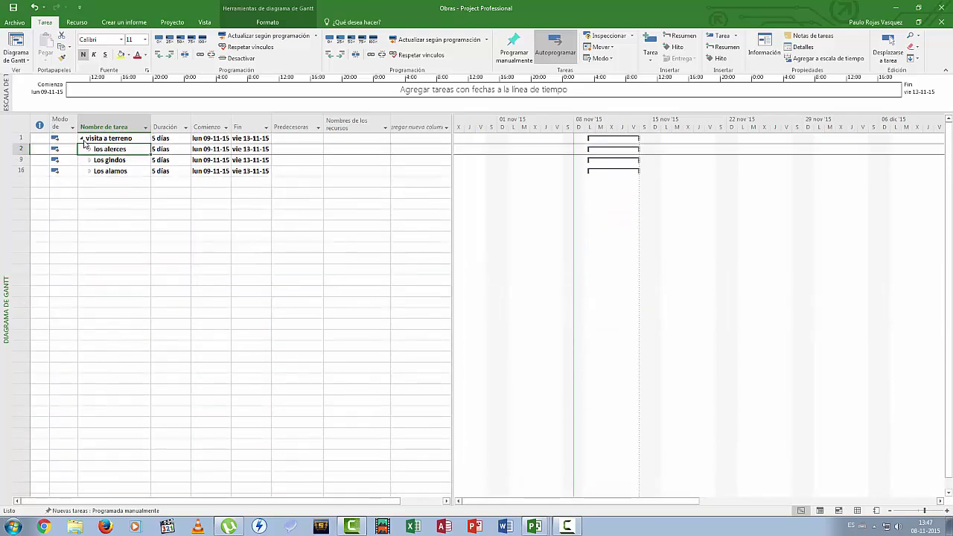
click(81, 139)
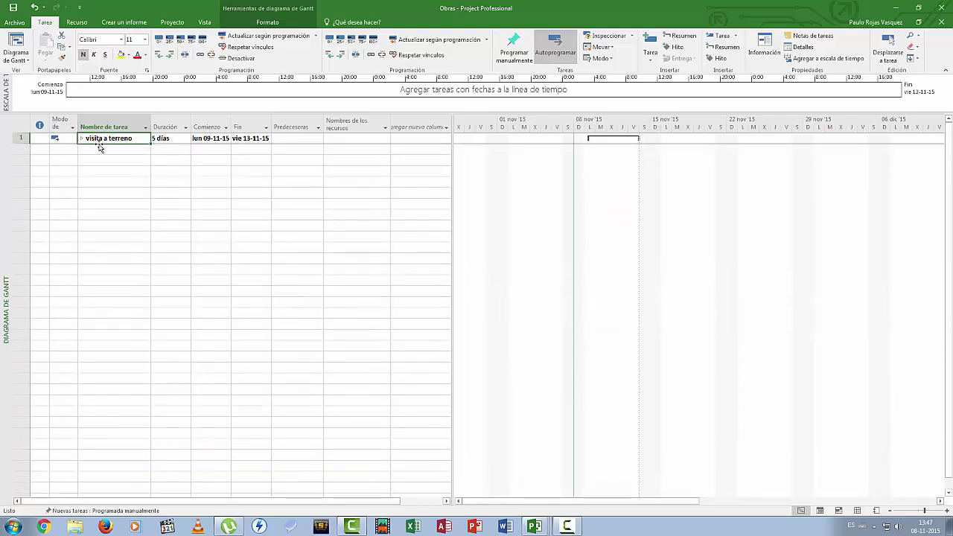
- Review the start date, calendar and scheduling settings in the Obras project information
click(171, 22)
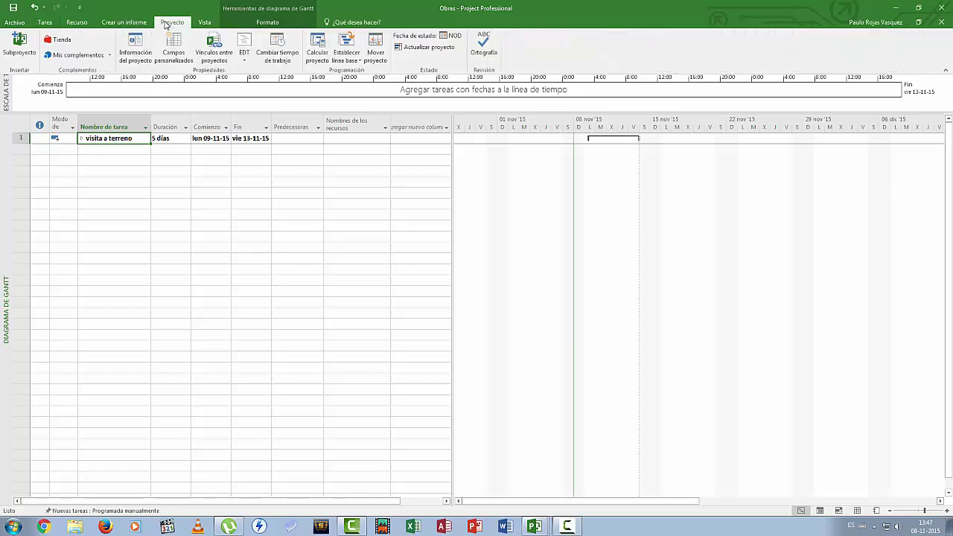
click(135, 47)
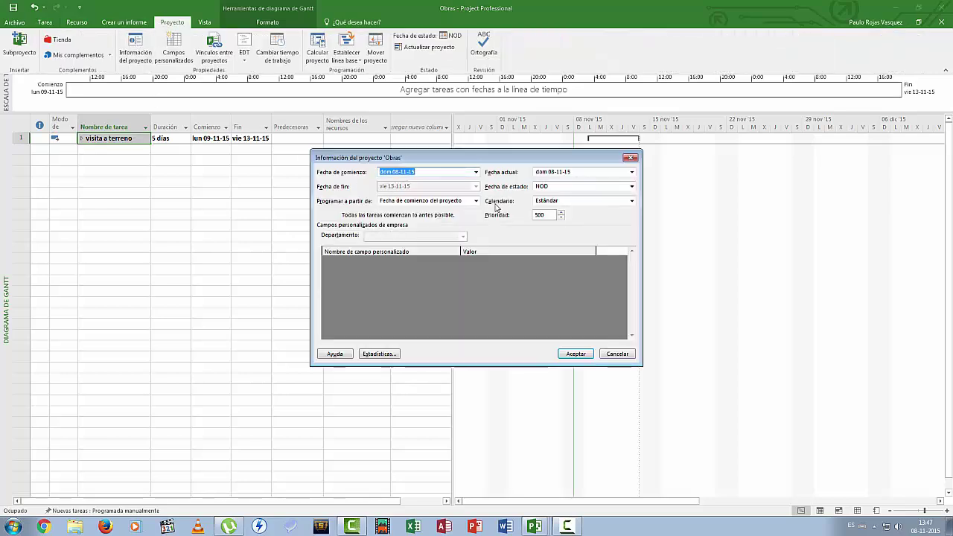
click(576, 353)
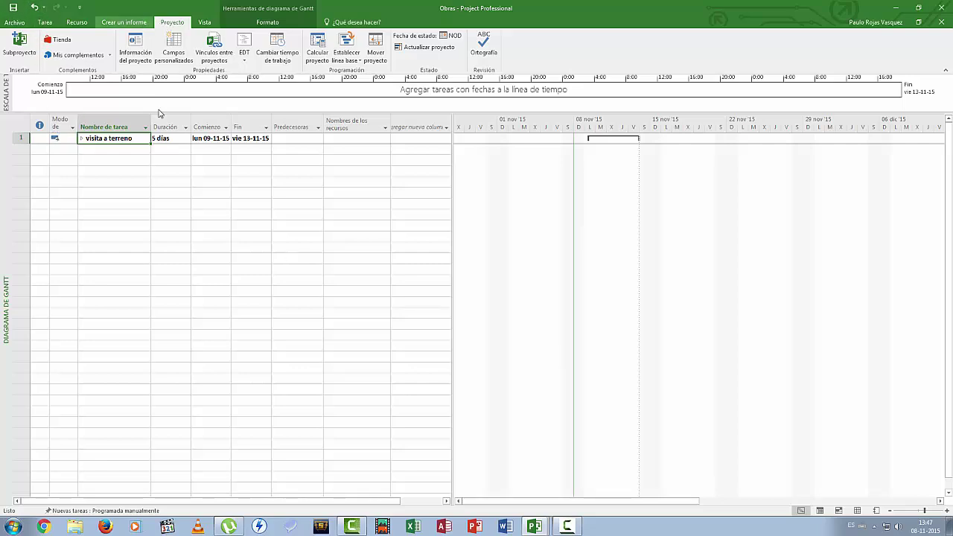
- Set the start date of the Obras project to 2 January 2016 in the project information
click(137, 53)
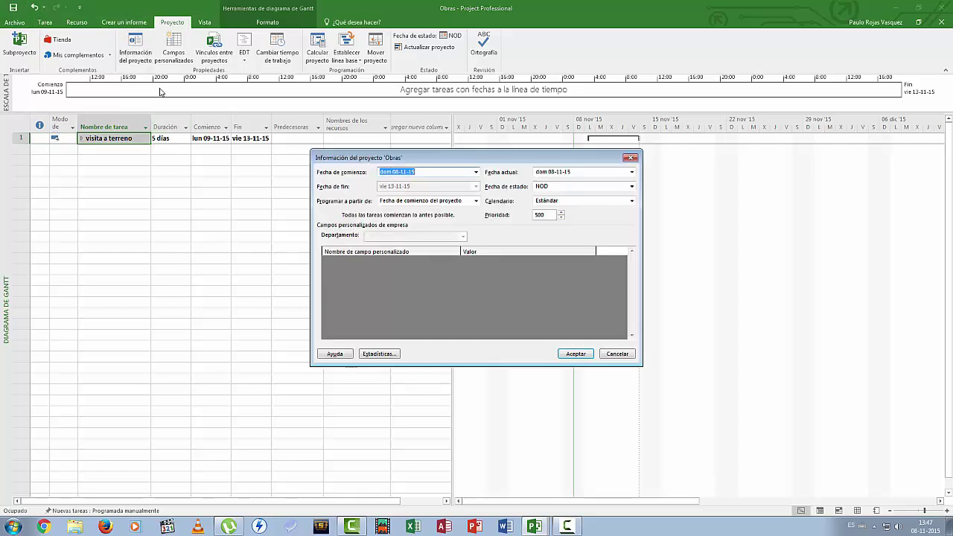
click(476, 172)
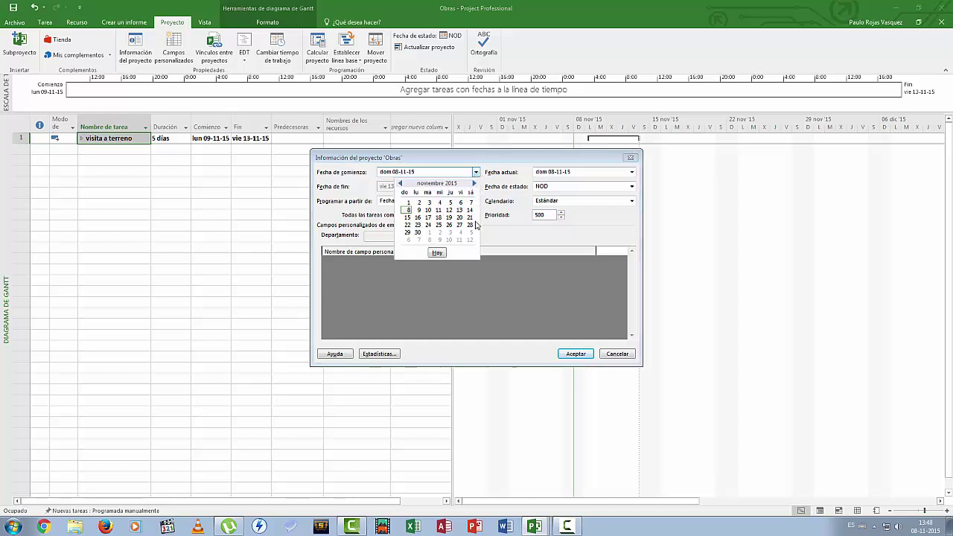
click(473, 183)
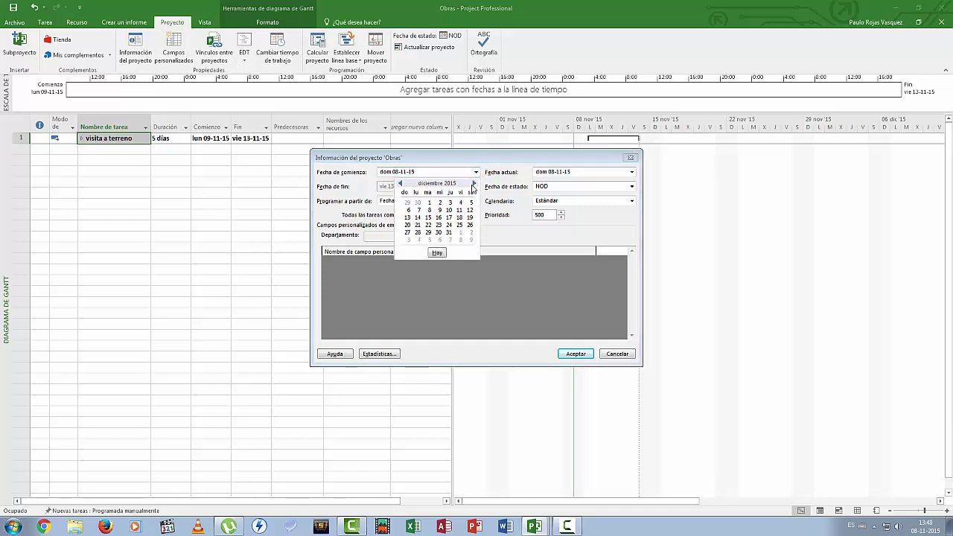
click(474, 183)
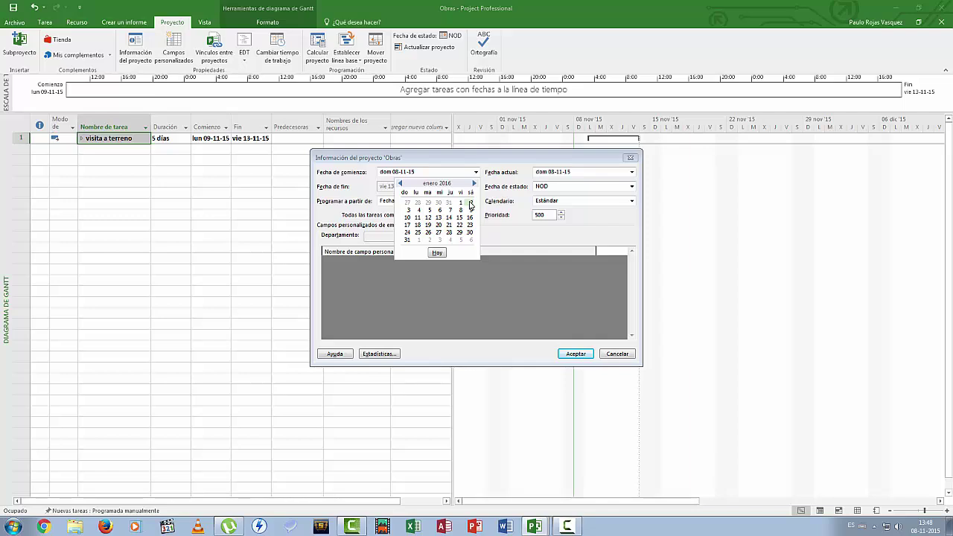
click(470, 202)
click(576, 353)
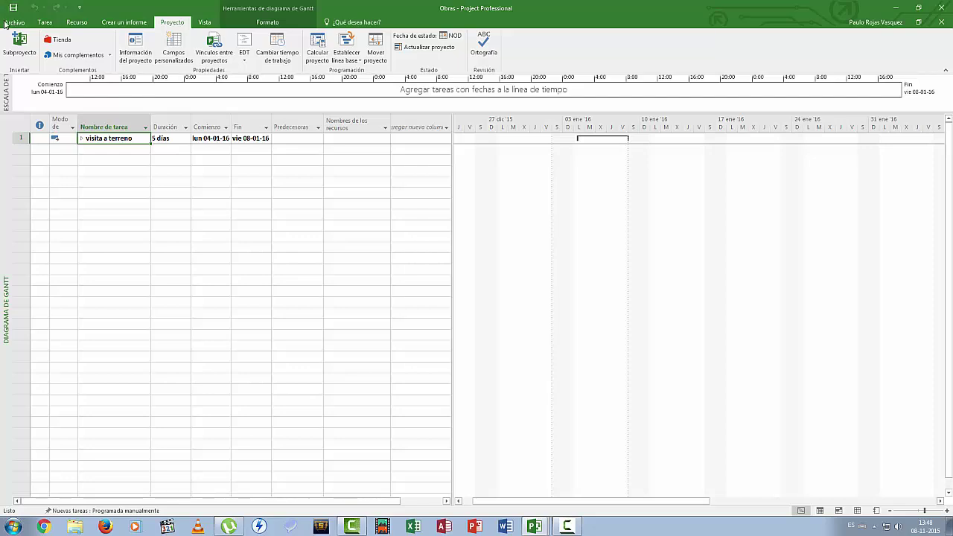
- Create a new blank project
click(14, 21)
click(23, 66)
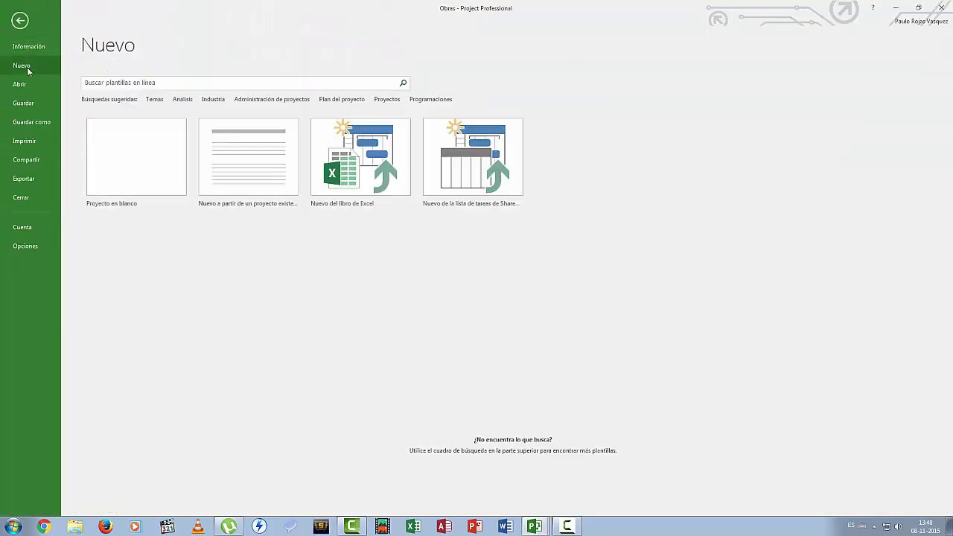
click(146, 163)
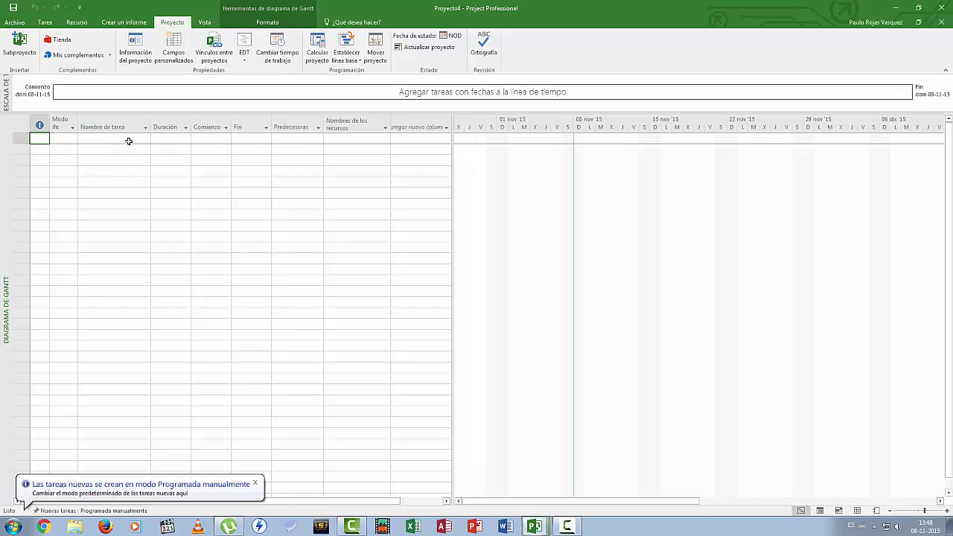
- Save the new project in Documents under the file name "Cadena de mall plaza"
click(15, 22)
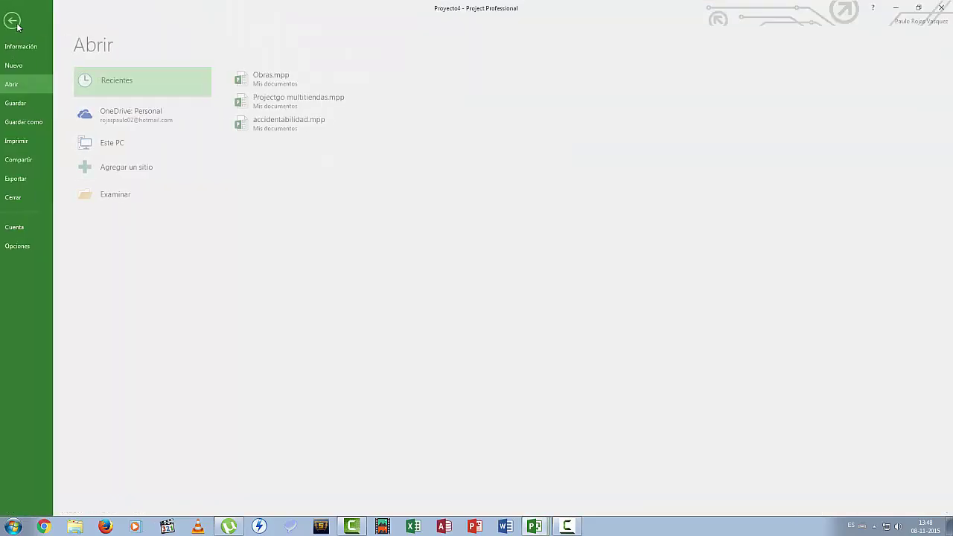
click(33, 122)
click(111, 214)
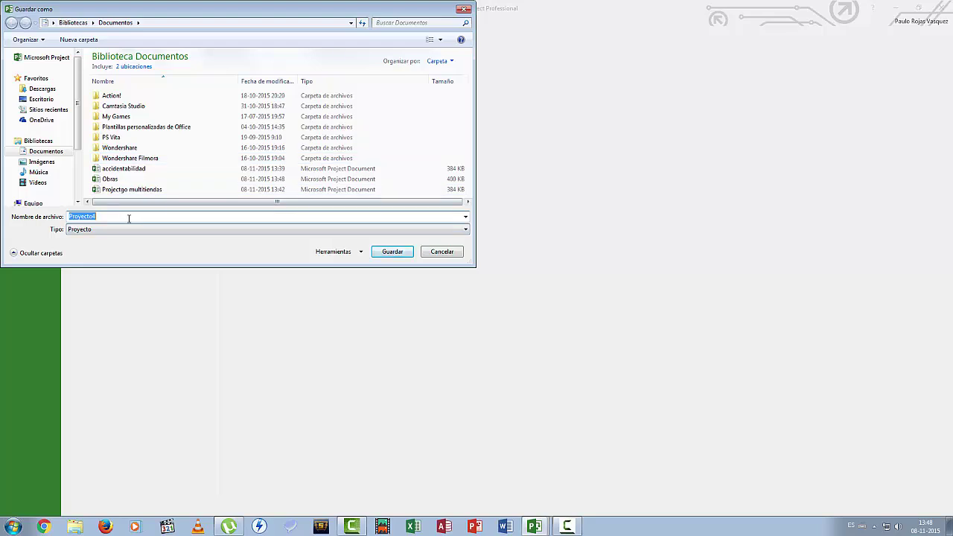
text(Cadena de)
text( am)
key(Return)
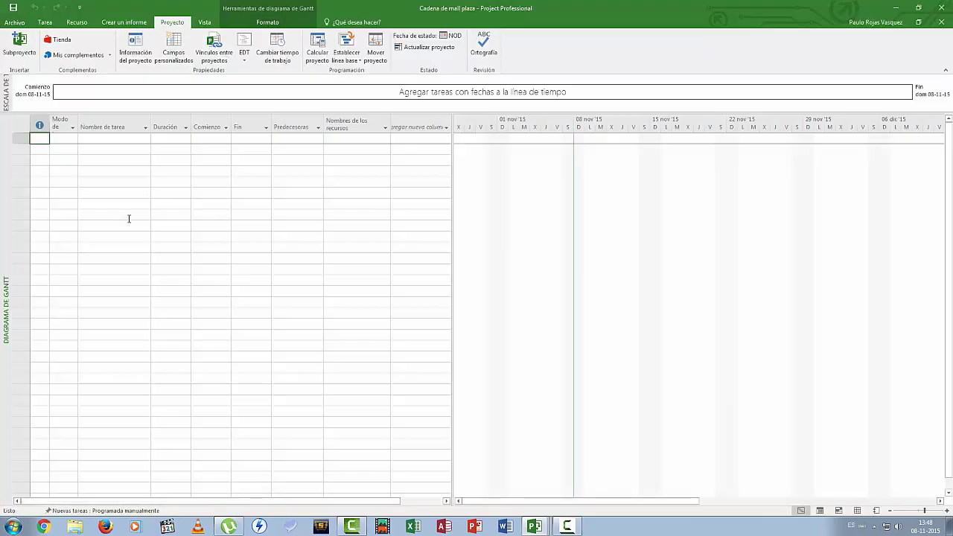
- Enter "primera fase" and "visita mall PN" as the first two tasks of the project
click(104, 138)
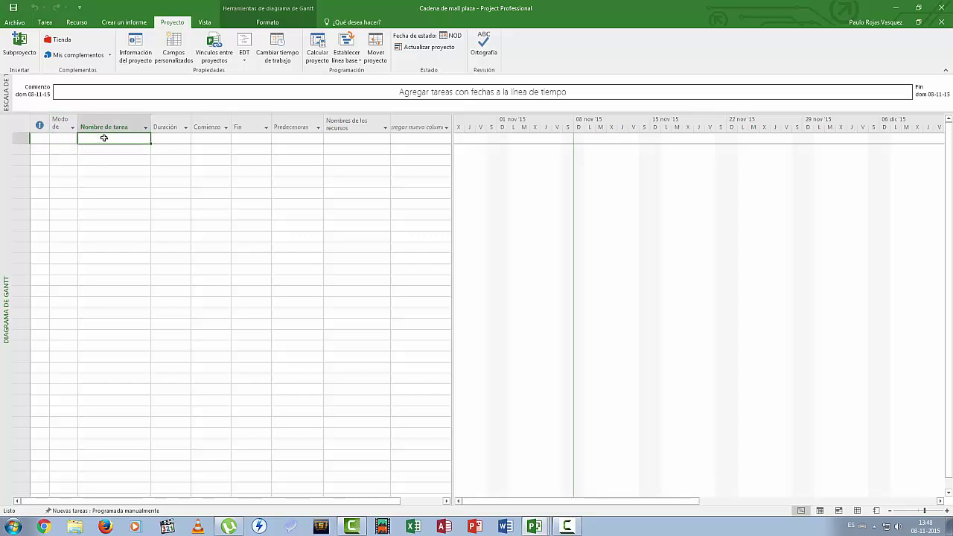
text(prime)
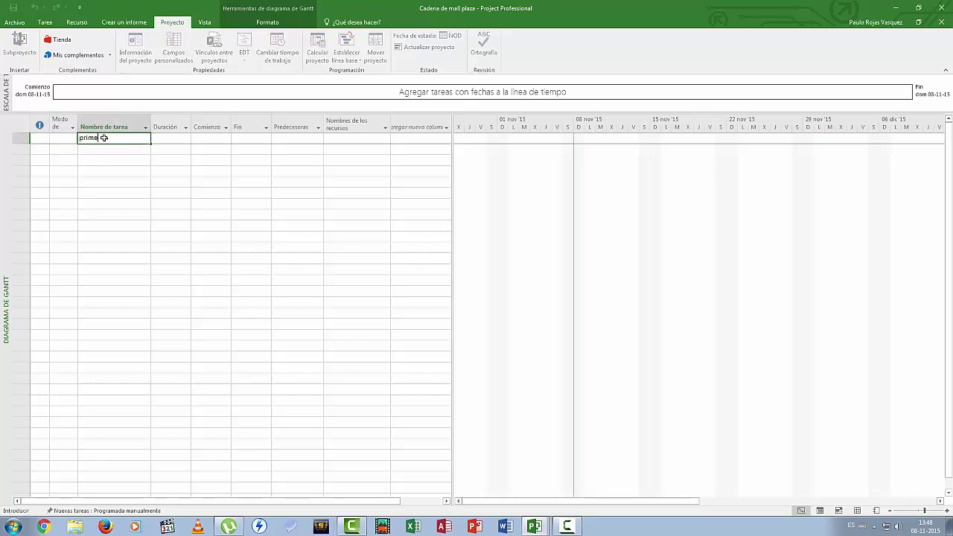
text(ra)
text( fase)
key(Return)
text(vis)
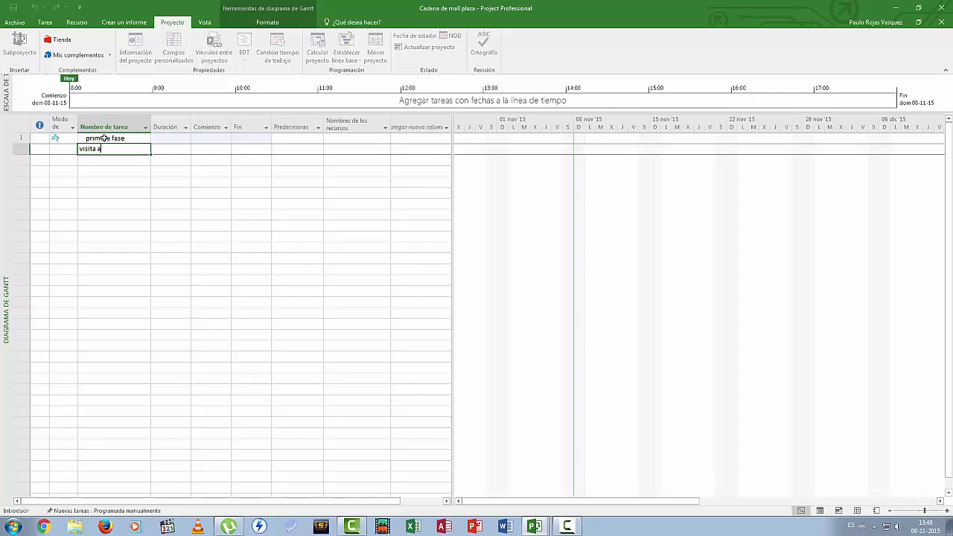
text(ita a)
key(BackSpace)
text(mall PN)
key(Return)
- Add four tasks below "visita mall PN" named "inspeccion planta 1", "inspeccion planta 2", "inspeccion planta 3" and "inspeccion planta 4"
text(inspeccion)
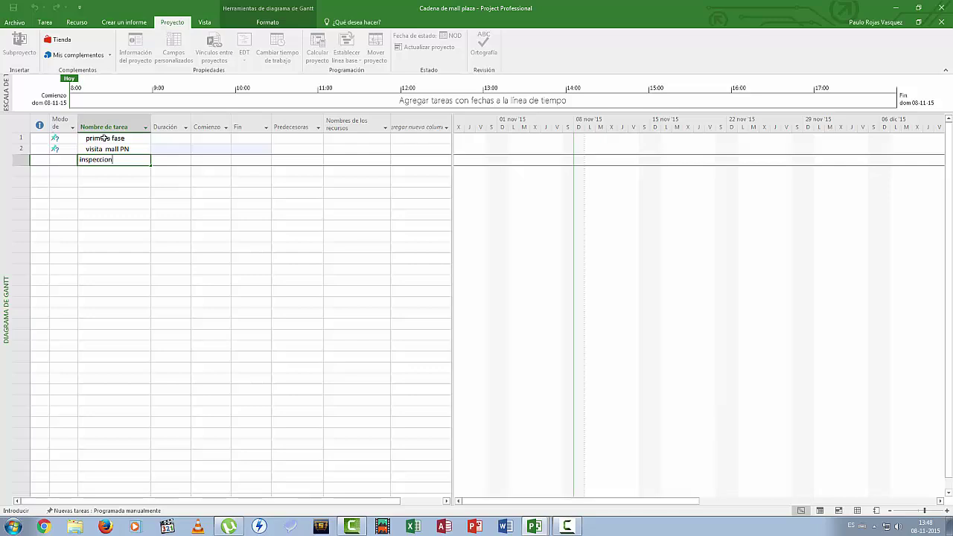
text( planta 1)
key(Return)
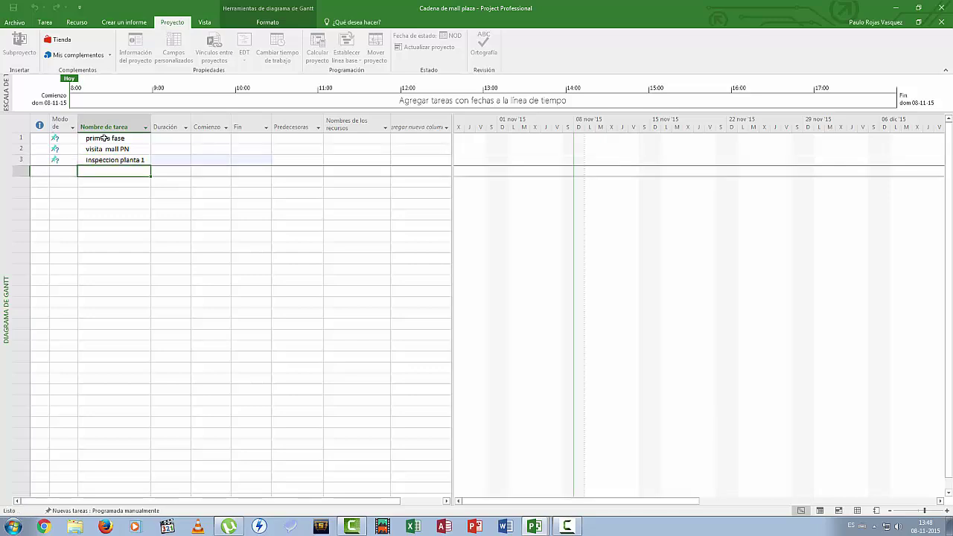
text(inspeccion planta 2)
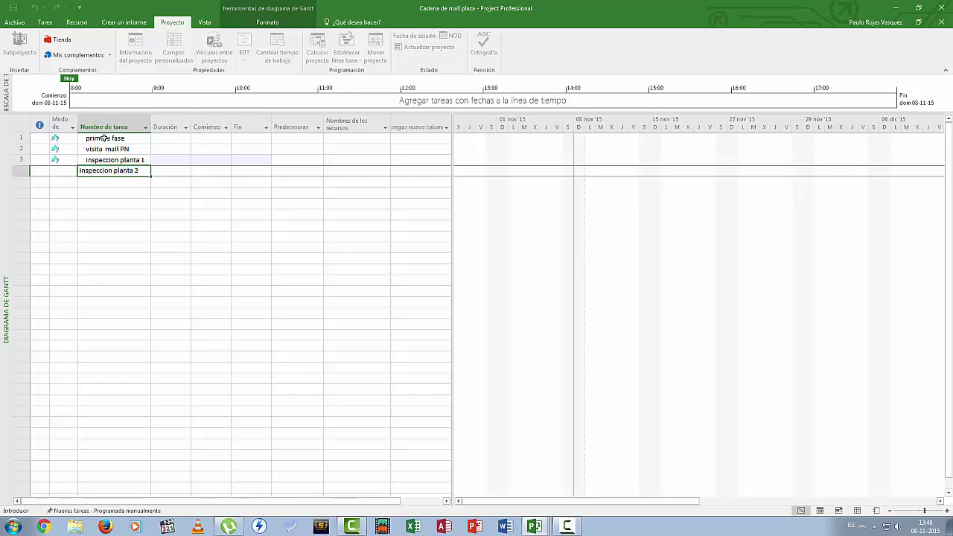
key(Return)
text(inspecc)
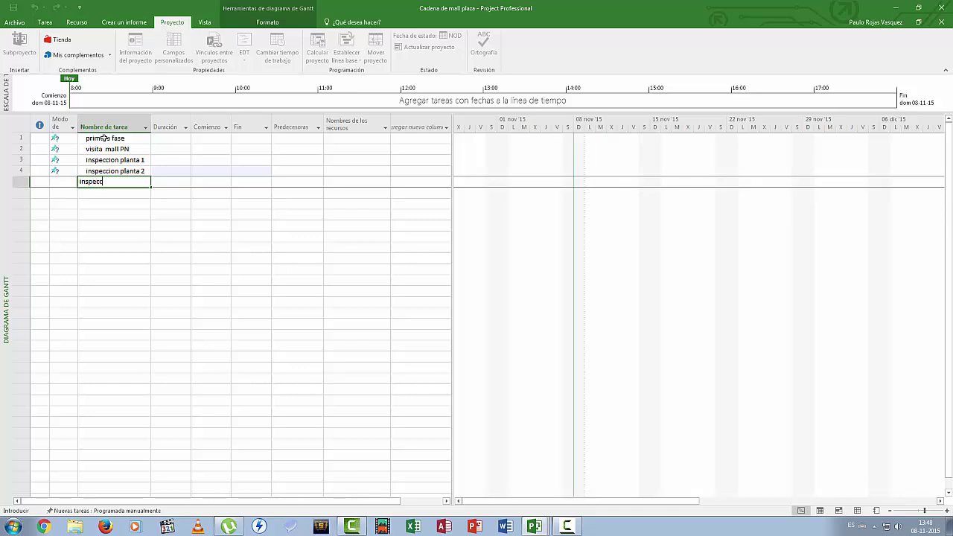
text(ion planta 3)
key(Return)
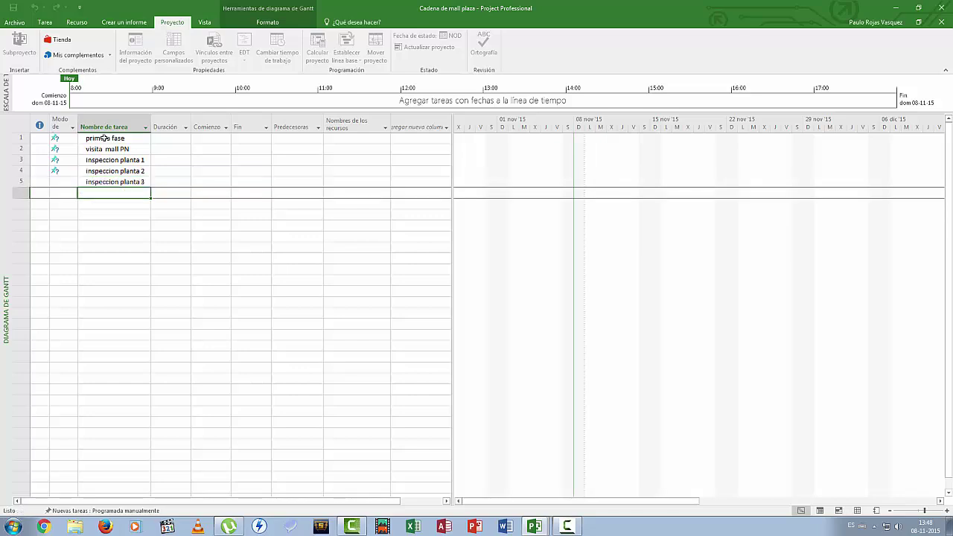
text(inspeccion)
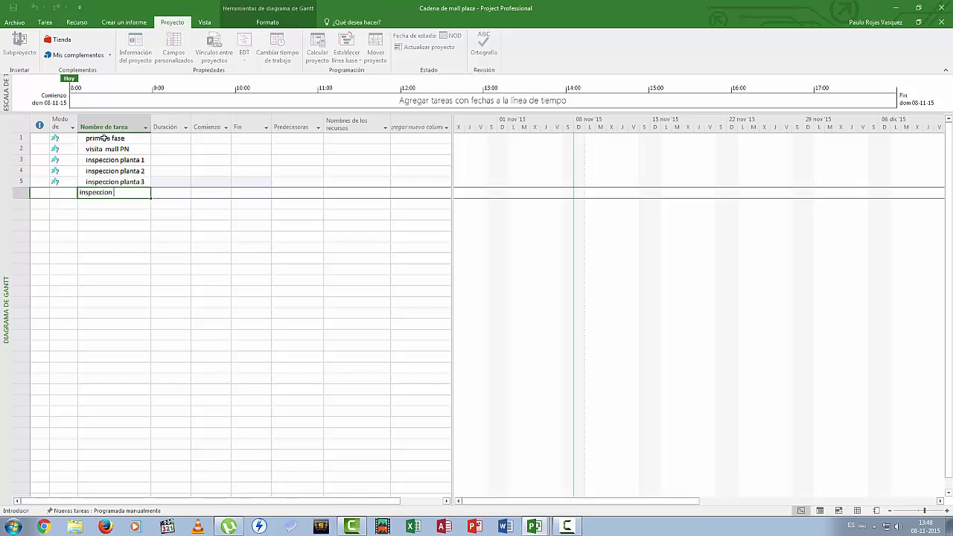
text( planta 4)
key(Return)
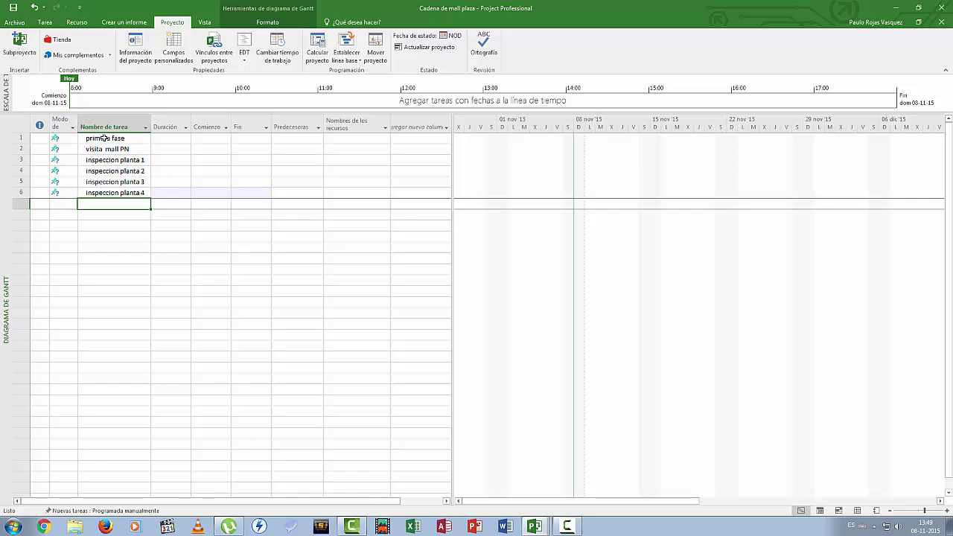
- Add the task "entrega de pre informe a PN" below "inspeccion planta 4"
text(e)
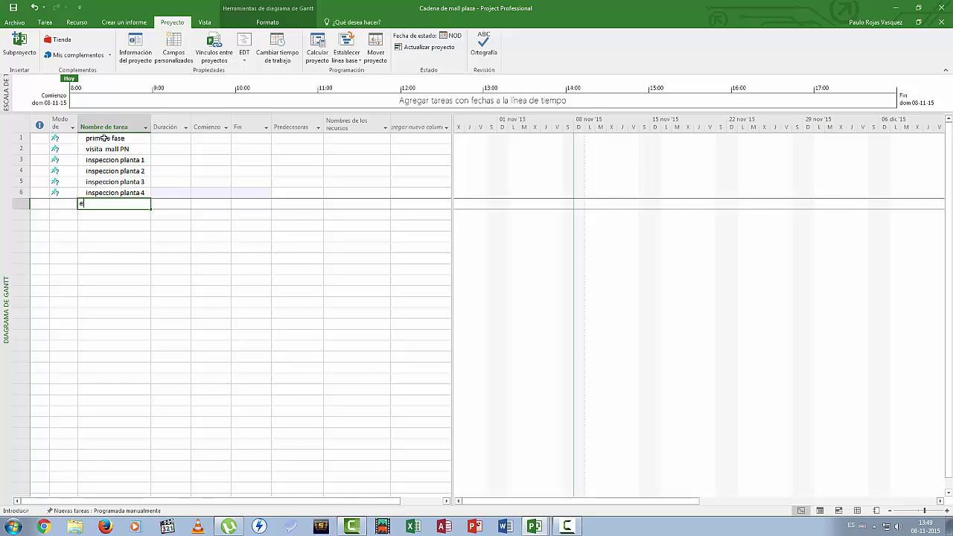
text(ntrega de p)
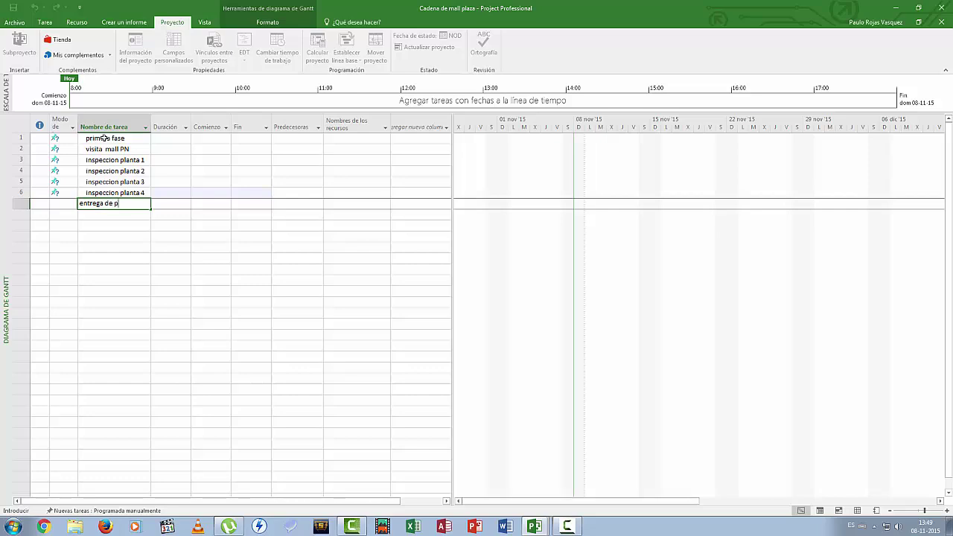
text(re informe a PN)
- Switch all seven tasks, from "primera fase" to "entrega de pre informe a PN", to automatic scheduling
drag(131, 141, 135, 210)
right_click(130, 179)
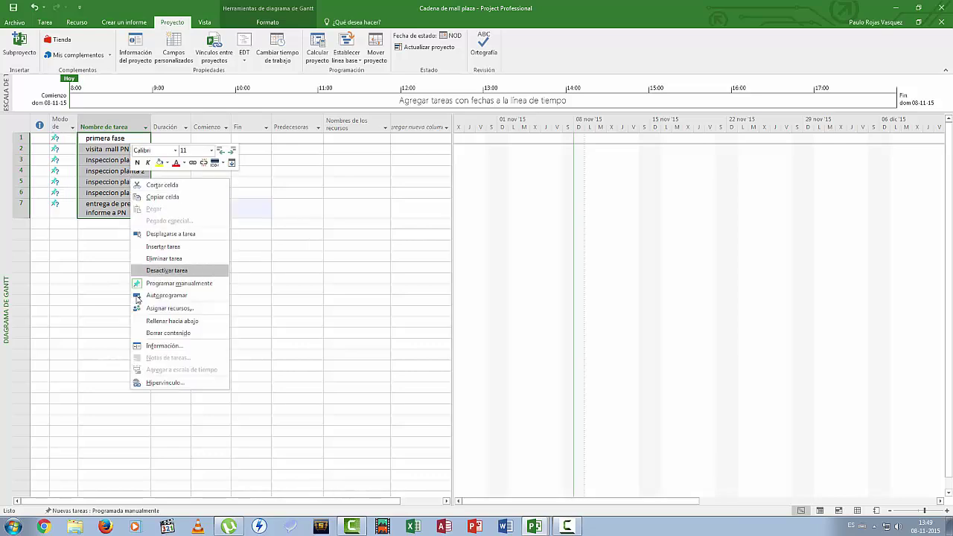
click(163, 300)
click(92, 246)
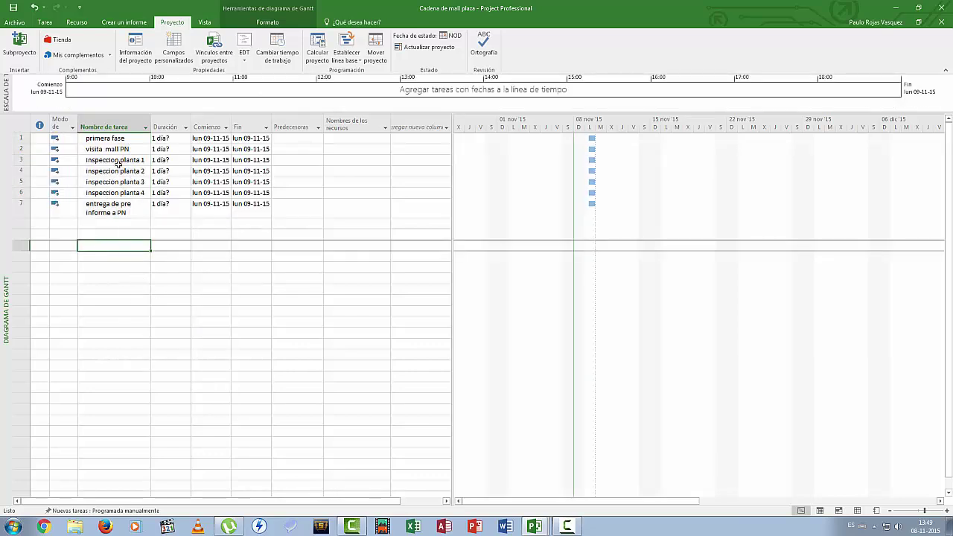
- Indent the four "inspeccion planta" tasks as subtasks of "visita mall PN" and collapse that summary task
drag(116, 160, 113, 196)
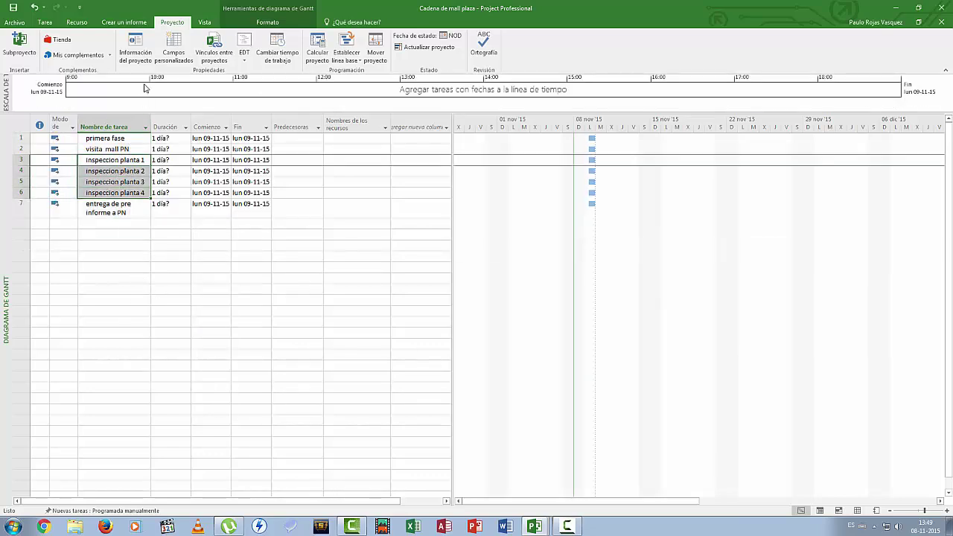
click(45, 22)
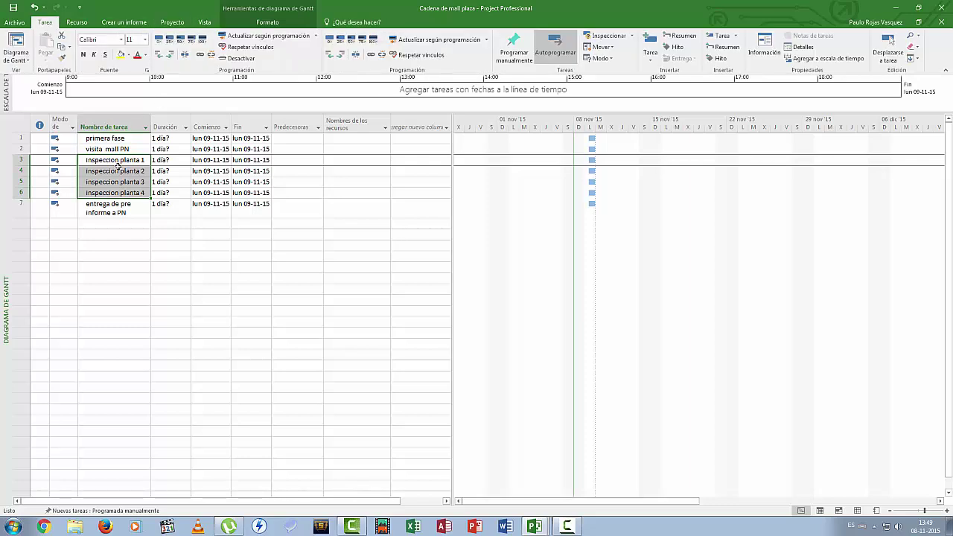
click(171, 57)
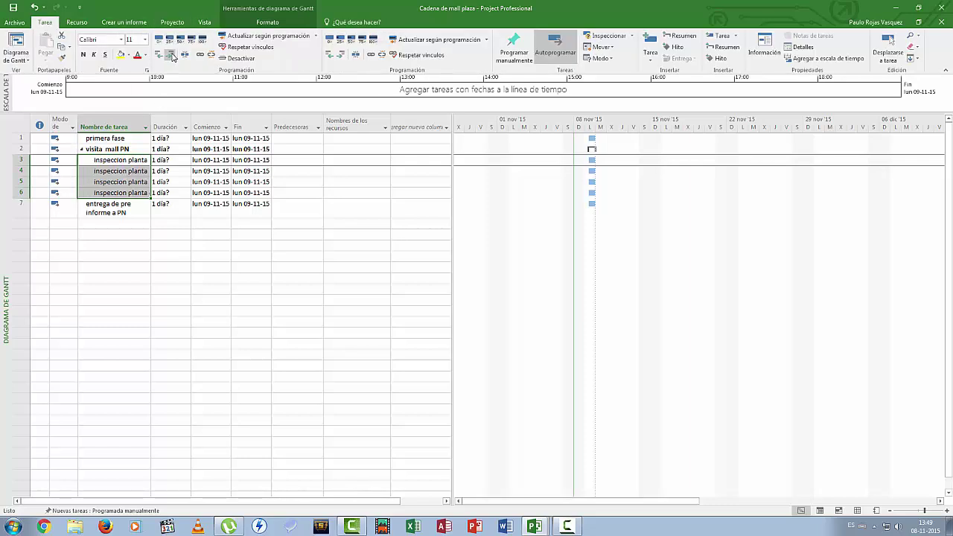
click(81, 150)
click(81, 151)
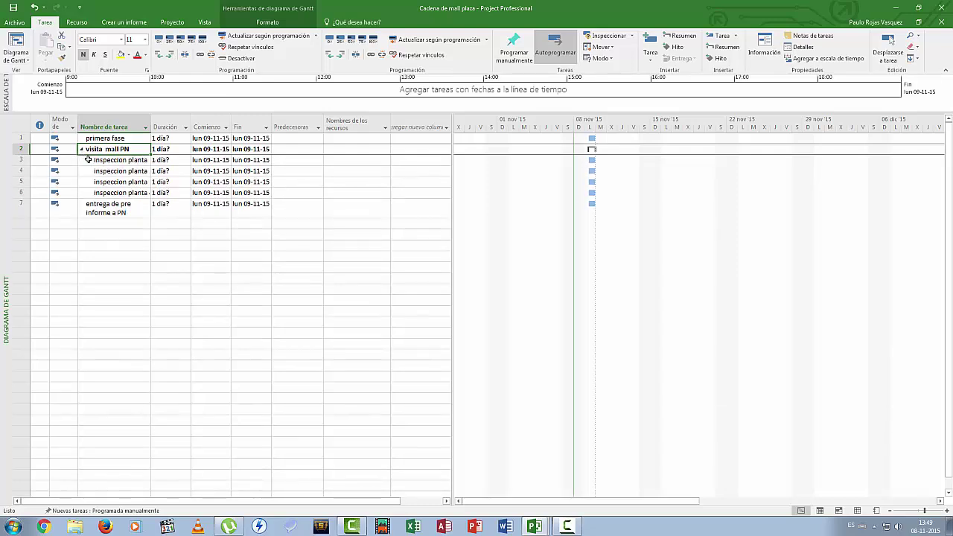
click(81, 150)
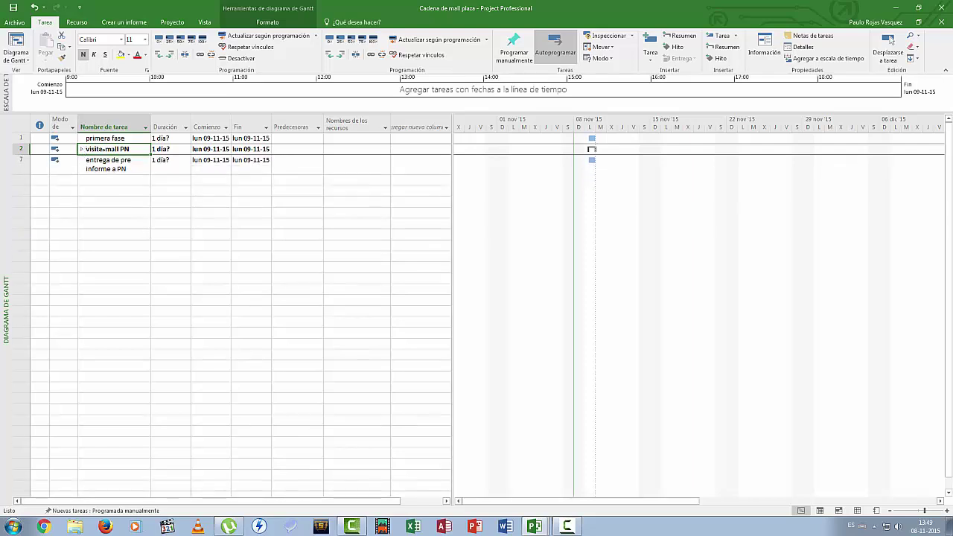
- Indent "visita mall PN" and "entrega de pre informe a PN" as subtasks of "primera fase" and collapse that summary task
shift+click(104, 164)
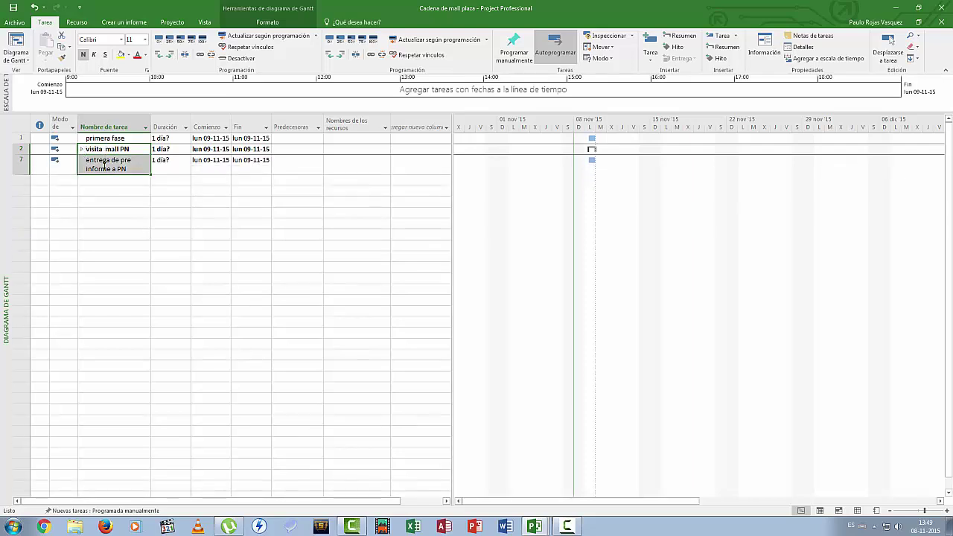
click(169, 55)
click(81, 139)
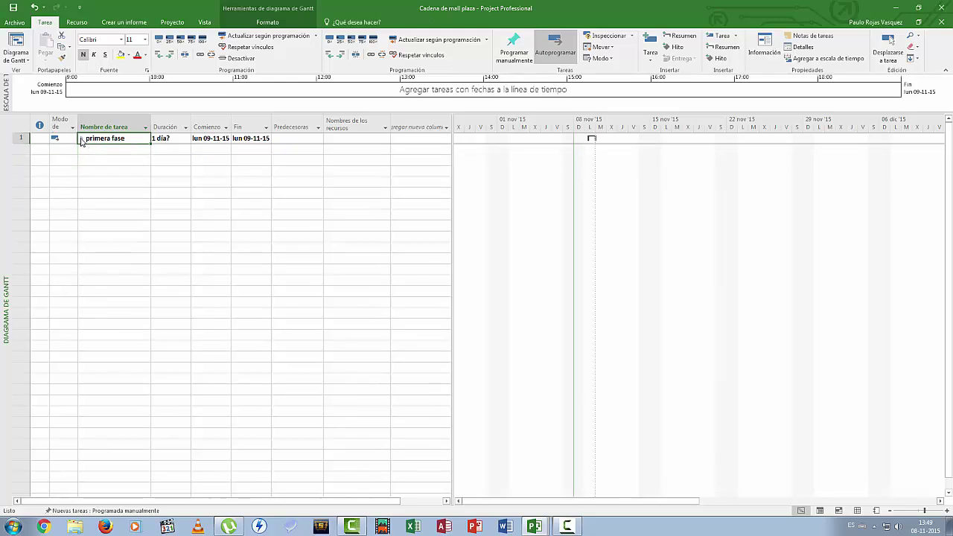
click(82, 138)
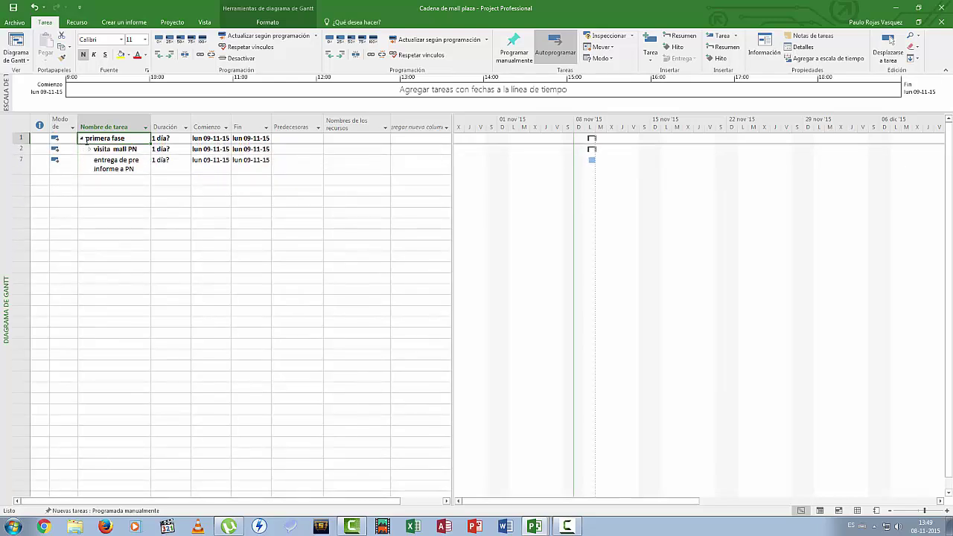
click(81, 138)
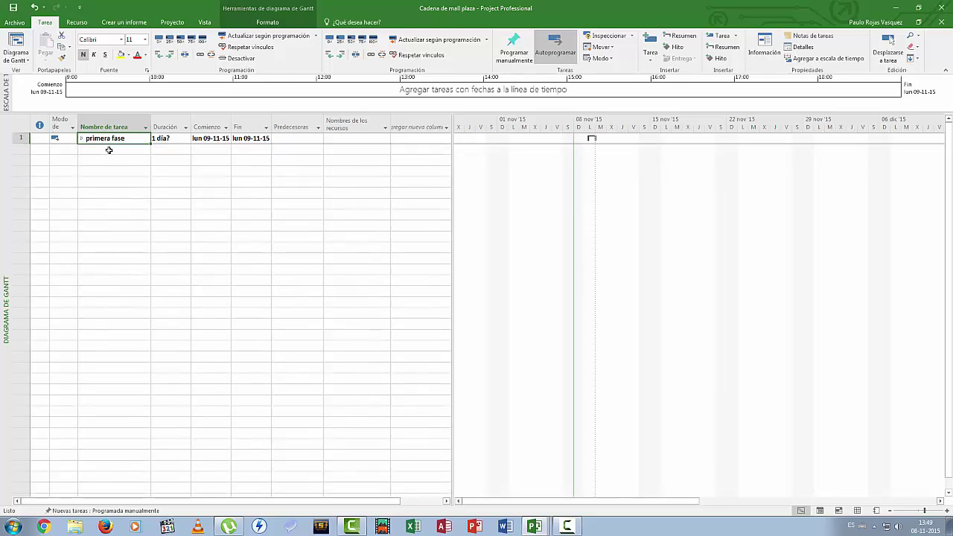
- Add the task "visita a mall PV" below the collapsed "primera fase" summary task
click(109, 150)
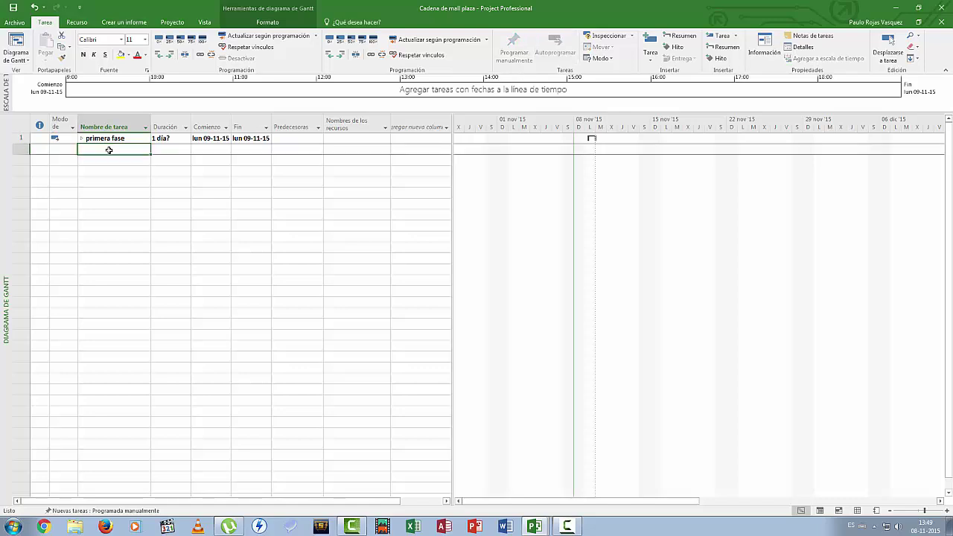
text(visita)
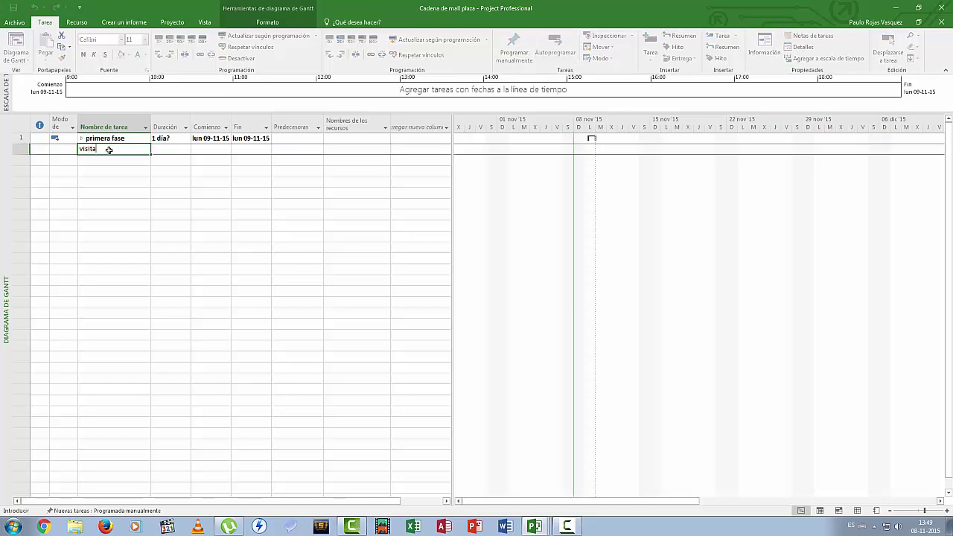
text( a rel)
text(l PV)
key(Return)
- Add the tasks "inspeccion planta 1", "inspeccion planta 2" and "inspeccion planta 3" below "visita a mall PV"
text(in)
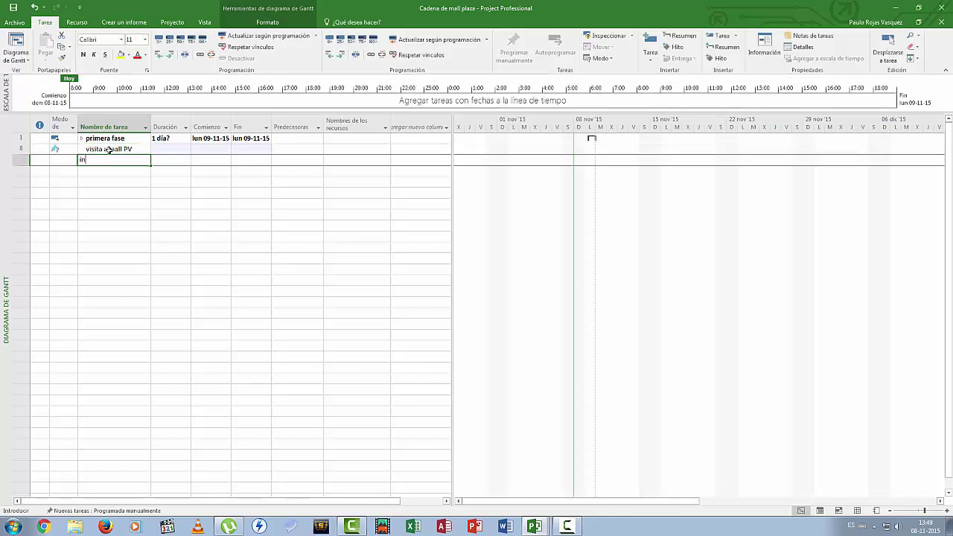
text(speccion pl)
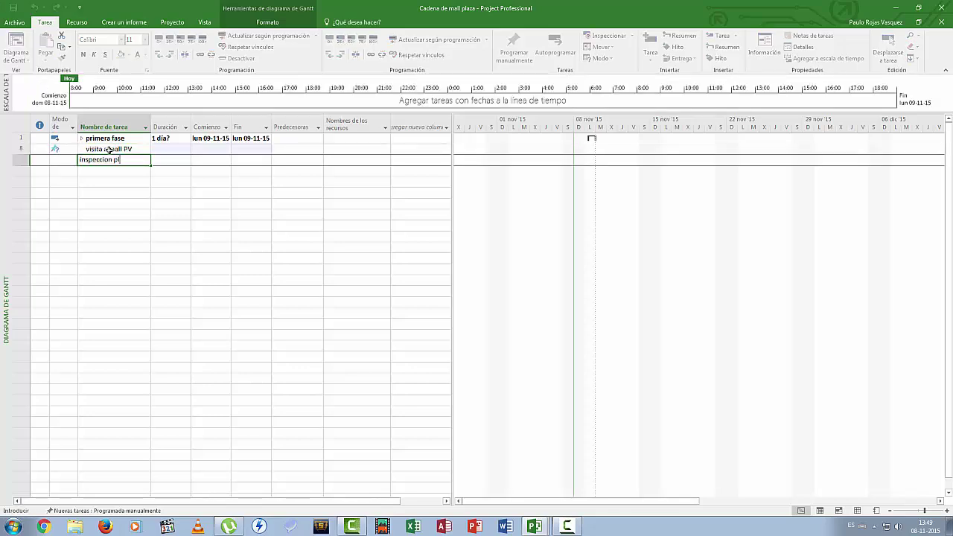
text(anta 1)
key(Return)
text(inspeccion planta )
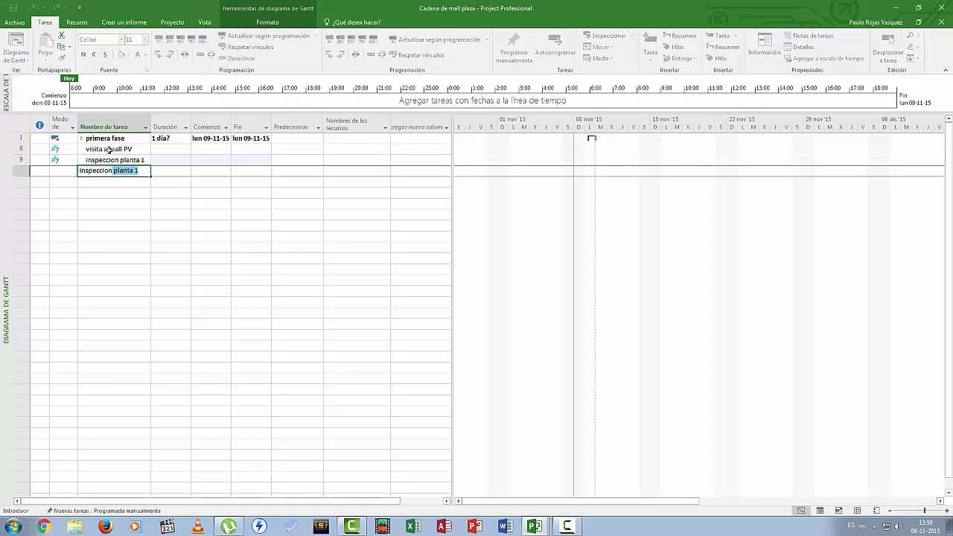
text(2)
key(Return)
text(inspe)
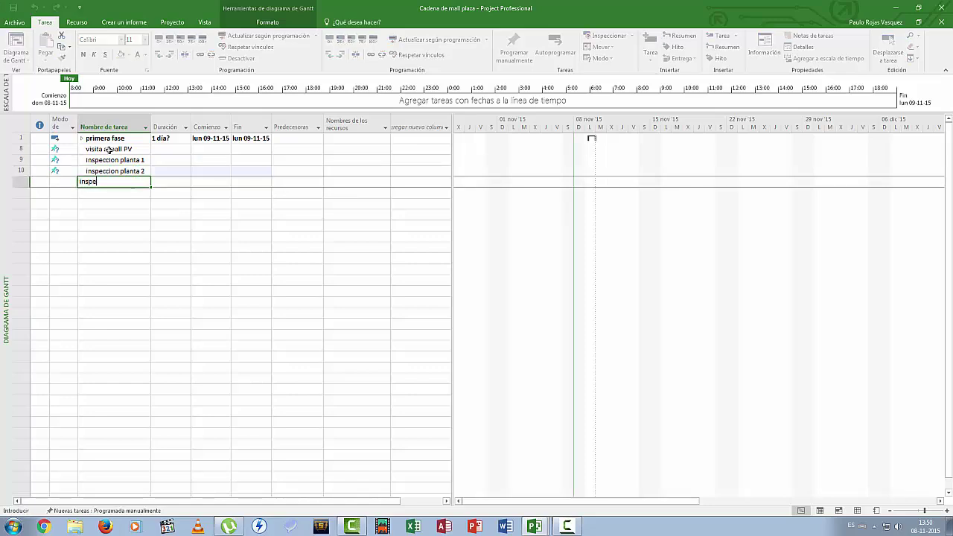
text(ccion planta 3)
key(Return)
- Add the tasks "inspeccion planta 4", "inspeccion plata 5" and "entrega de pre informe a PV" below "inspeccion planta 3"
text(inspeccion)
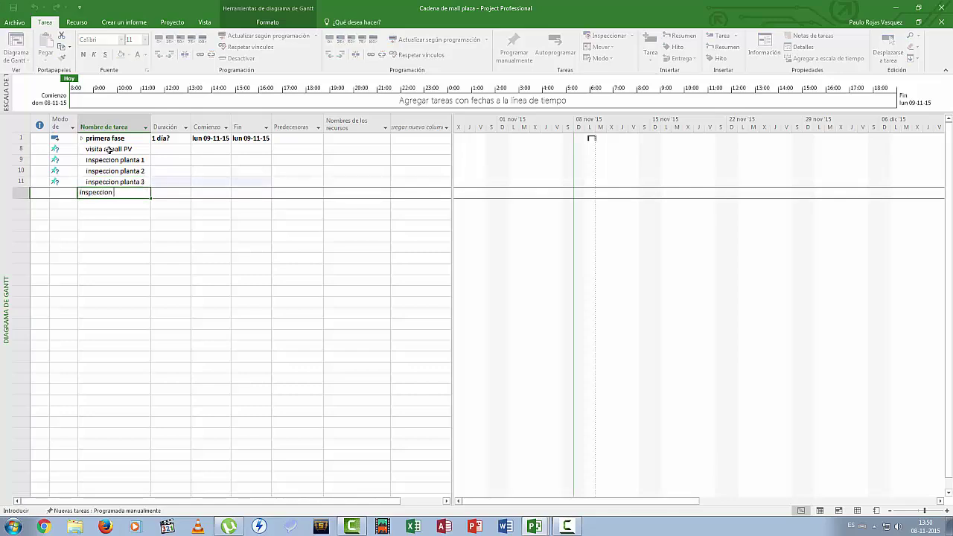
text( planta 4)
key(Return)
text(inspeccion plata)
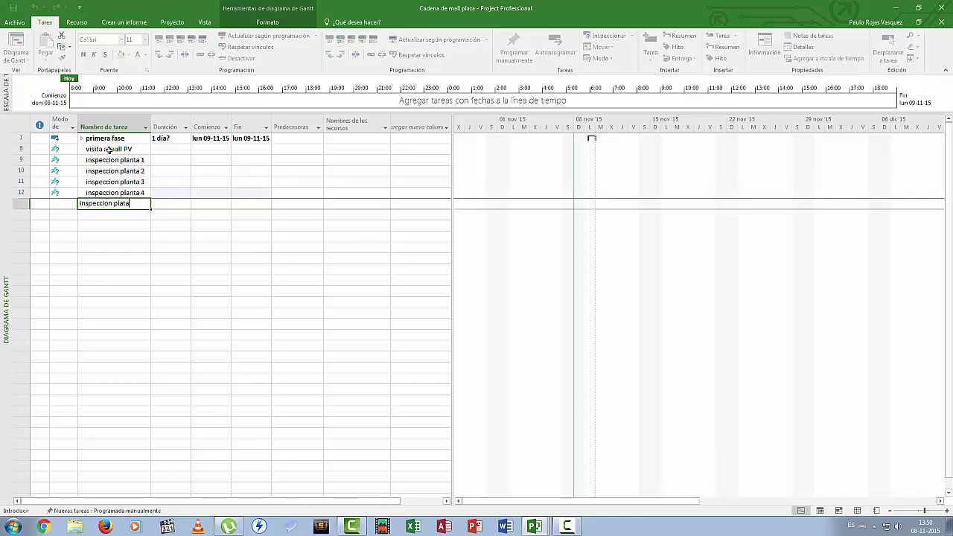
text( 5)
key(Return)
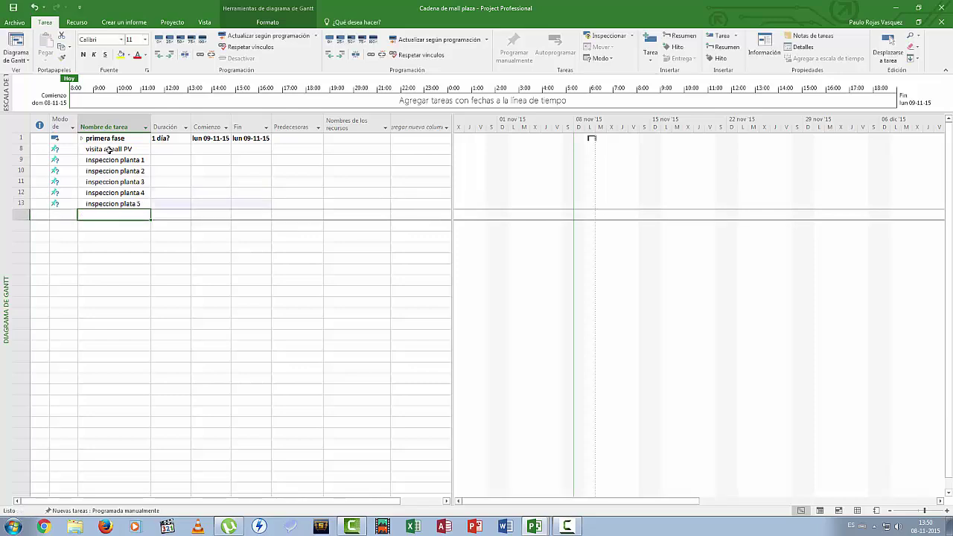
text(entrega de)
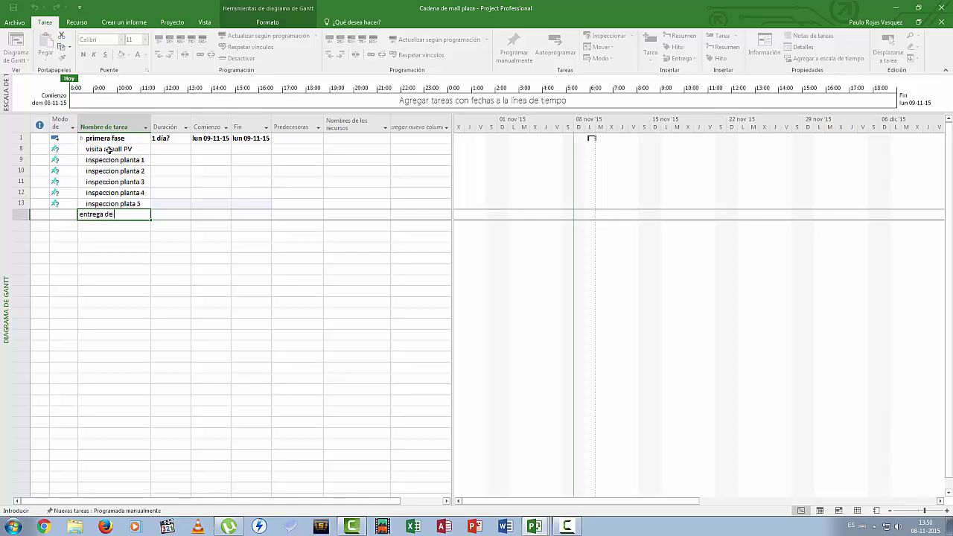
text( pre informe a PV)
- Switch the seven tasks from "visita a mall PV" to "entrega de pre informe a PV" to automatic scheduling
drag(111, 148, 101, 215)
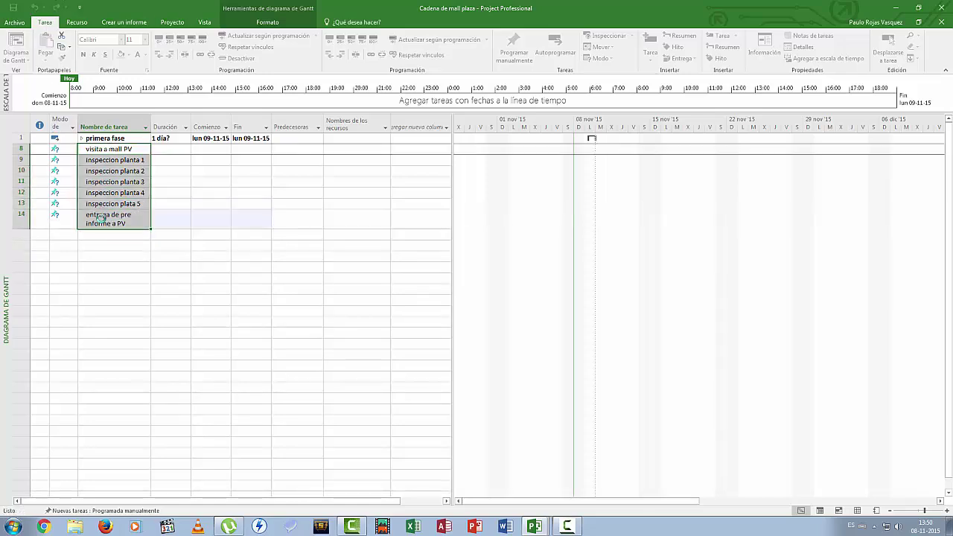
right_click(104, 213)
click(141, 324)
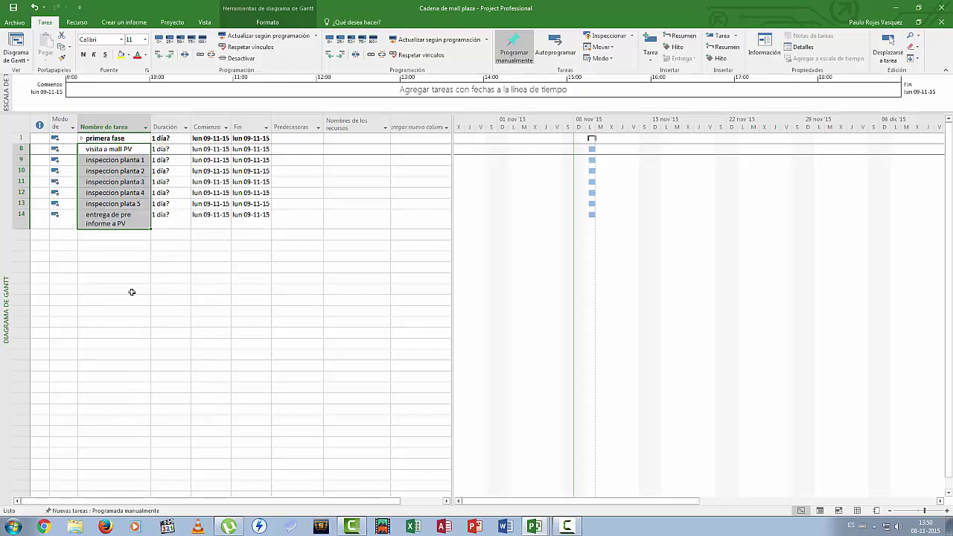
click(119, 266)
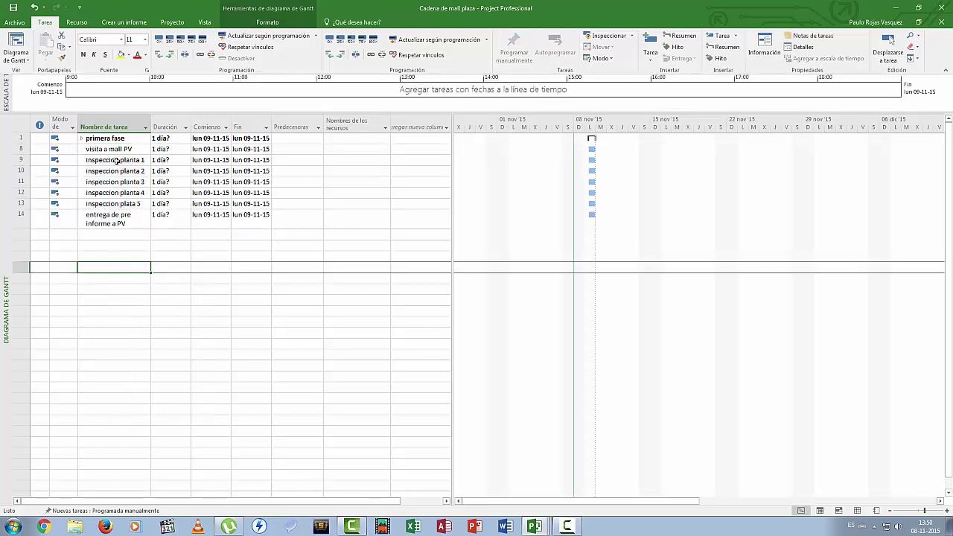
- Indent the five inspection tasks as subtasks of "visita a mall PV" and collapse that summary task
drag(115, 160, 112, 201)
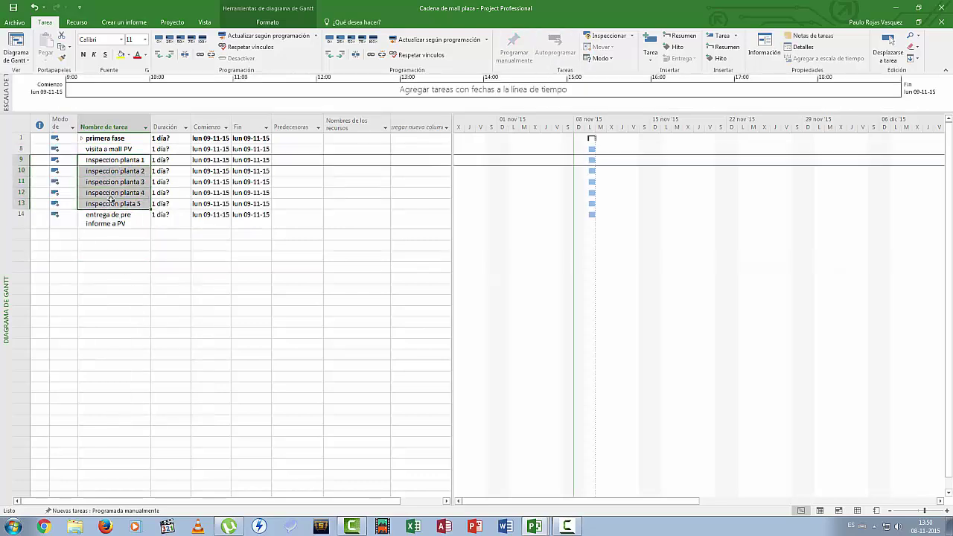
click(170, 54)
click(82, 149)
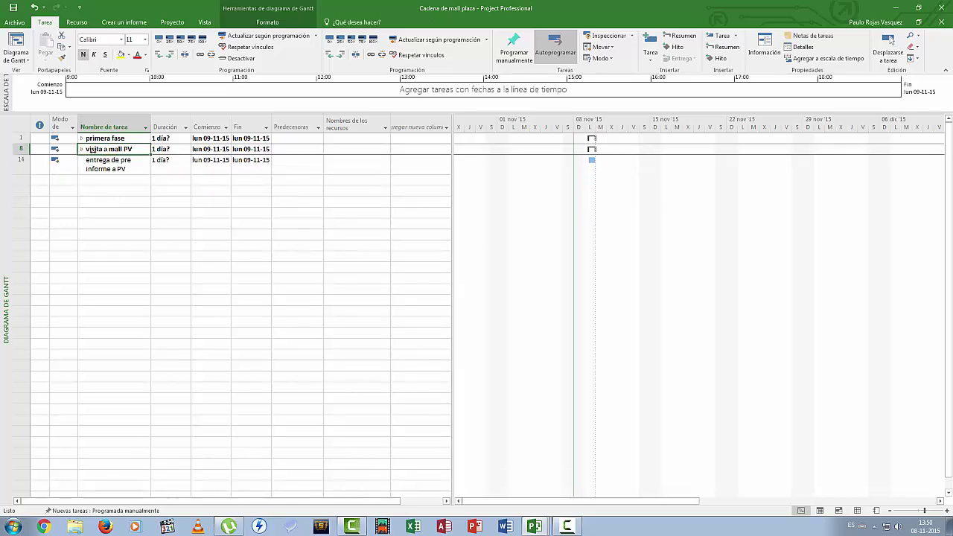
- Indent "visita a mall PV" and "entrega de pre informe a PV" as subtasks of "primera fase" and collapse that summary task
click(100, 162)
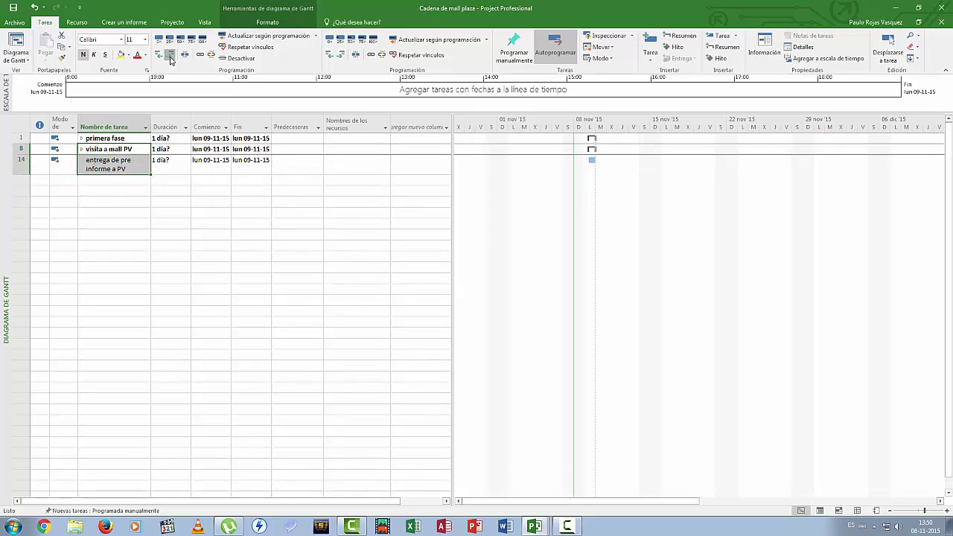
click(170, 56)
click(82, 138)
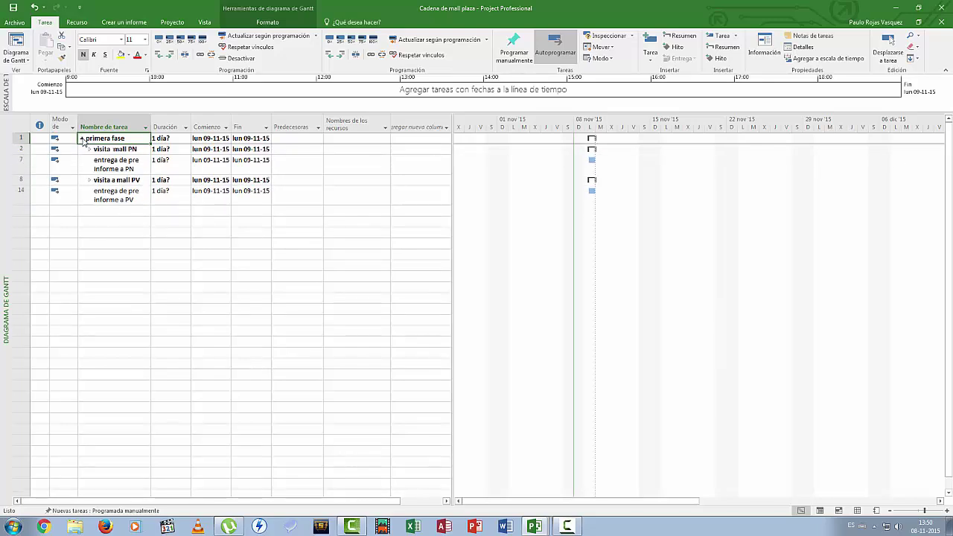
click(81, 139)
click(82, 139)
click(82, 138)
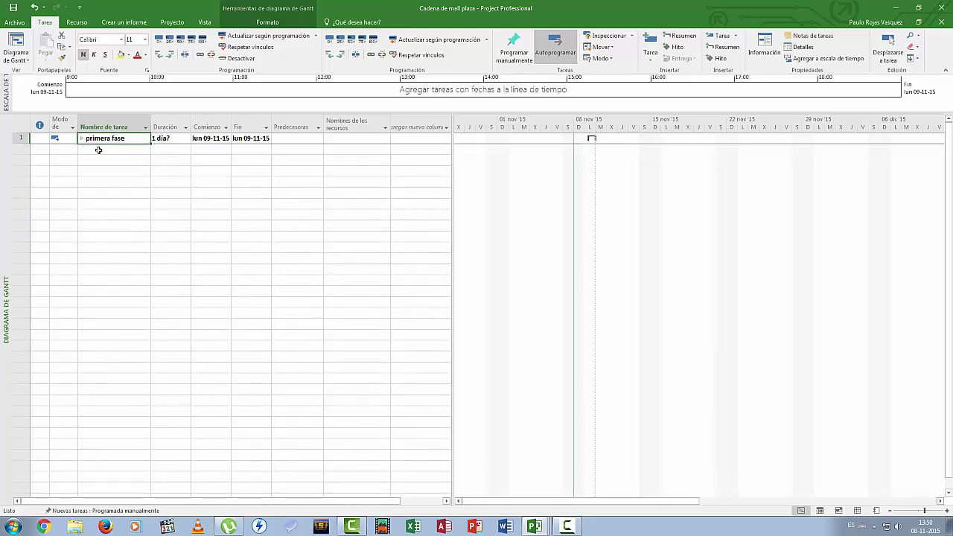
- Add the task "visita a mall PO" below the collapsed "primera fase" summary task
click(99, 150)
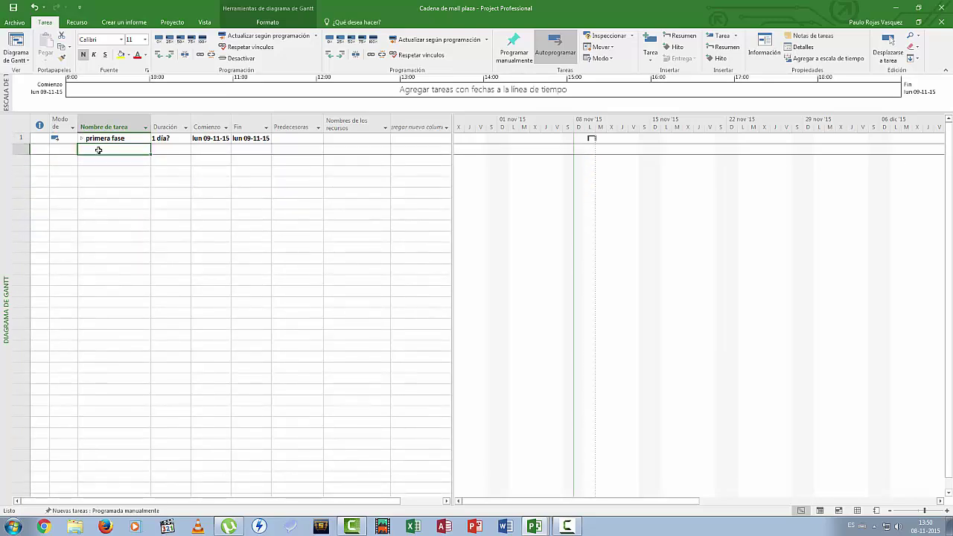
text(cvisita)
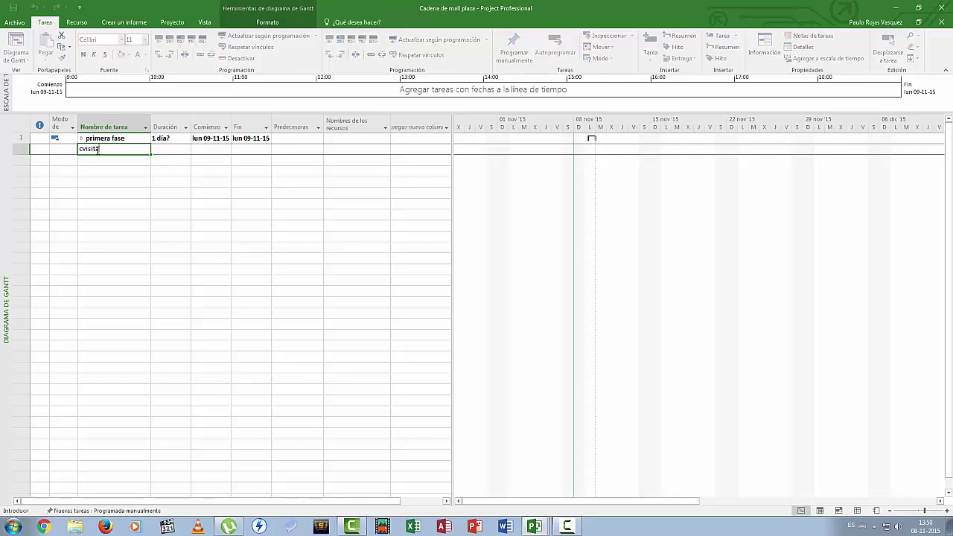
key(BackSpace)
key(BackSpace)
key(BackSpace)
key(BackSpace)
key(BackSpace)
key(BackSpace)
text(visita a mall PO)
key(Return)
- Add four tasks, "inspeccion planta 1" through "inspeccion planta 4", below "visita a mall PO"
text(inspeccion )
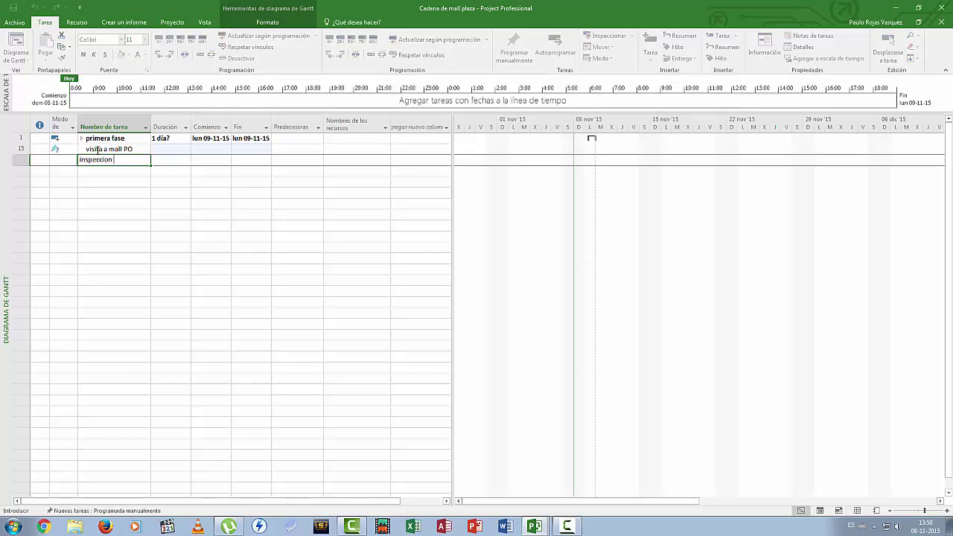
text(planta 1)
key(Return)
text(inspeccion )
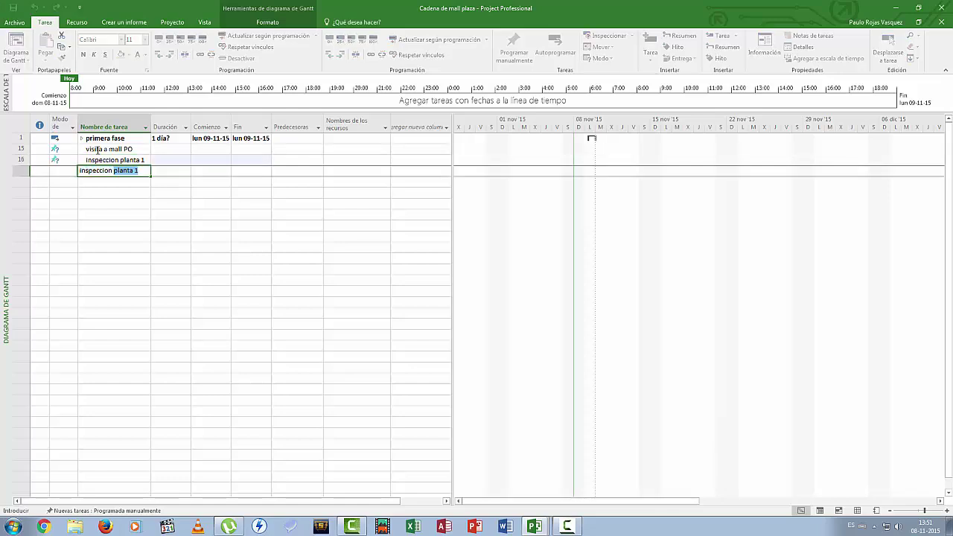
text(planta 2)
key(Return)
text(insp)
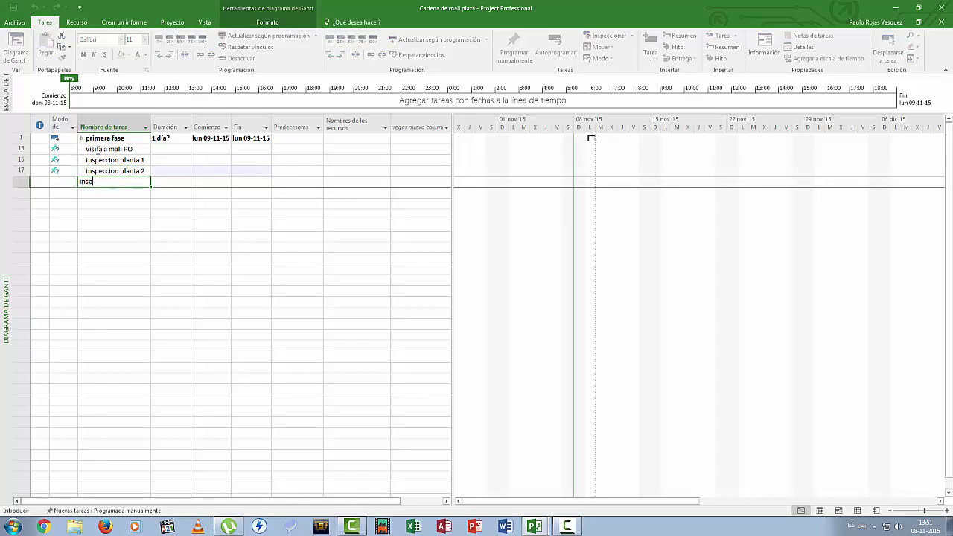
text(eccion planta 3)
key(Return)
text(inspe)
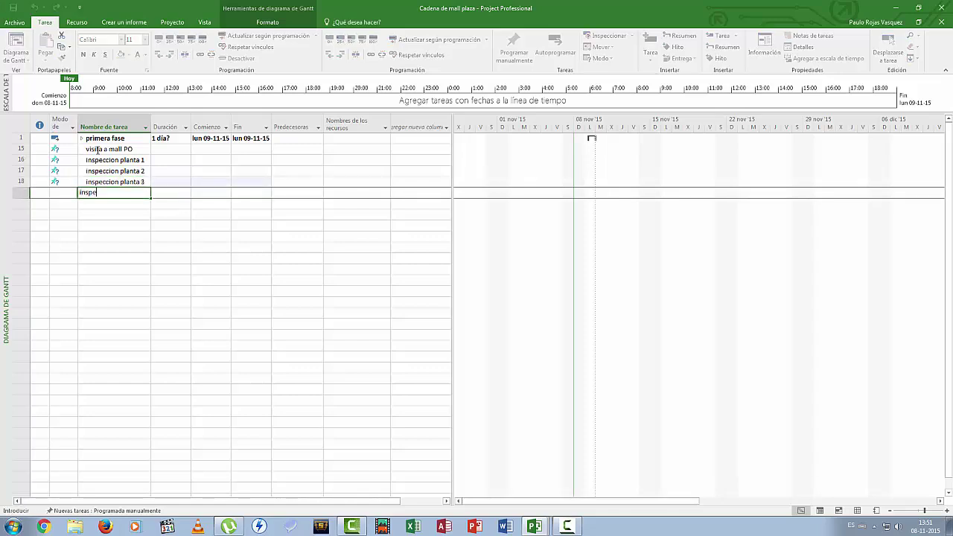
text(ccion planta 4)
key(Return)
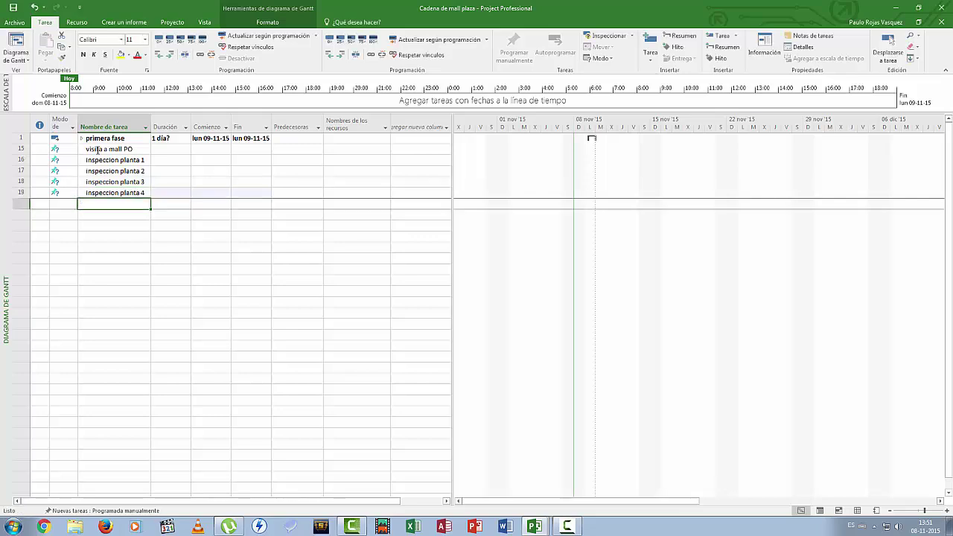
- Add the task "entrega de pre informe a PO" below "inspeccion planta 4"
text(entr)
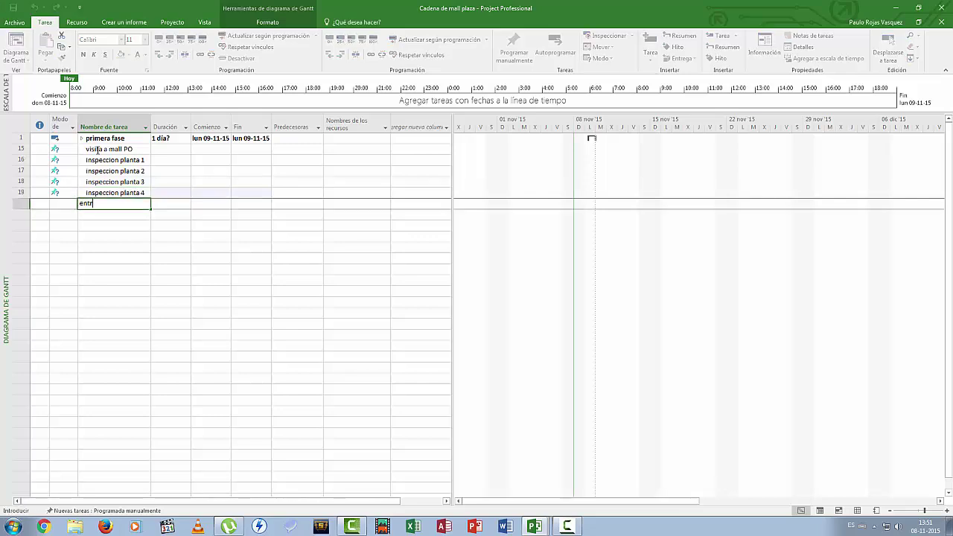
text(ega de pre informa)
text( a PO)
click(174, 209)
- Switch the six tasks from "visita a mall PO" to "entrega de pre informe a PO" to automatic scheduling
drag(112, 149, 111, 210)
right_click(125, 172)
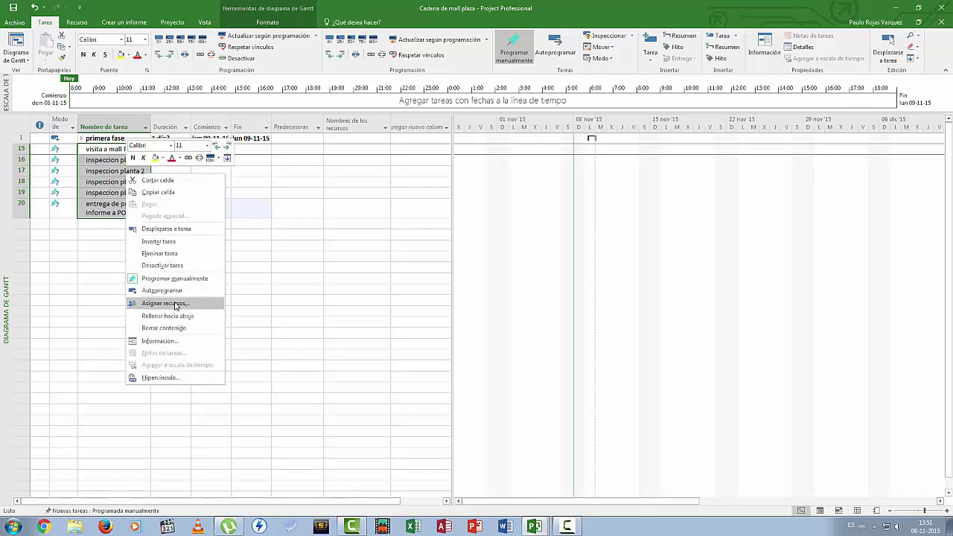
click(161, 290)
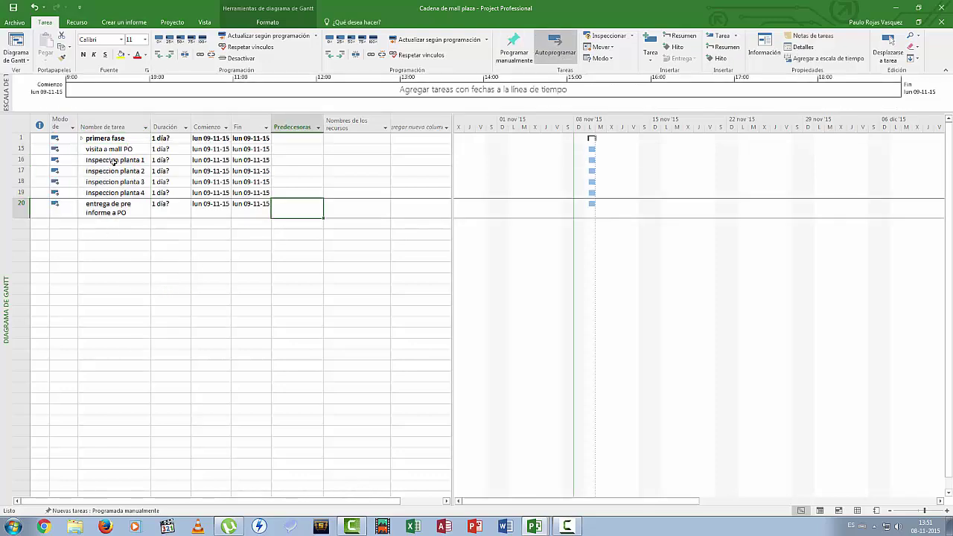
- Indent the four "inspeccion planta" tasks as subtasks of "visita a mall PO" and collapse that summary task
drag(112, 160, 108, 194)
click(170, 54)
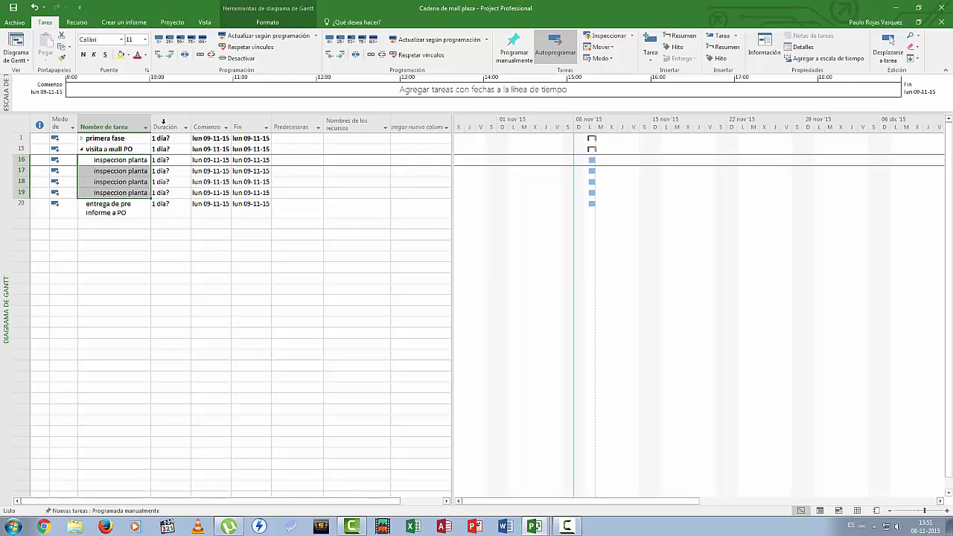
click(81, 149)
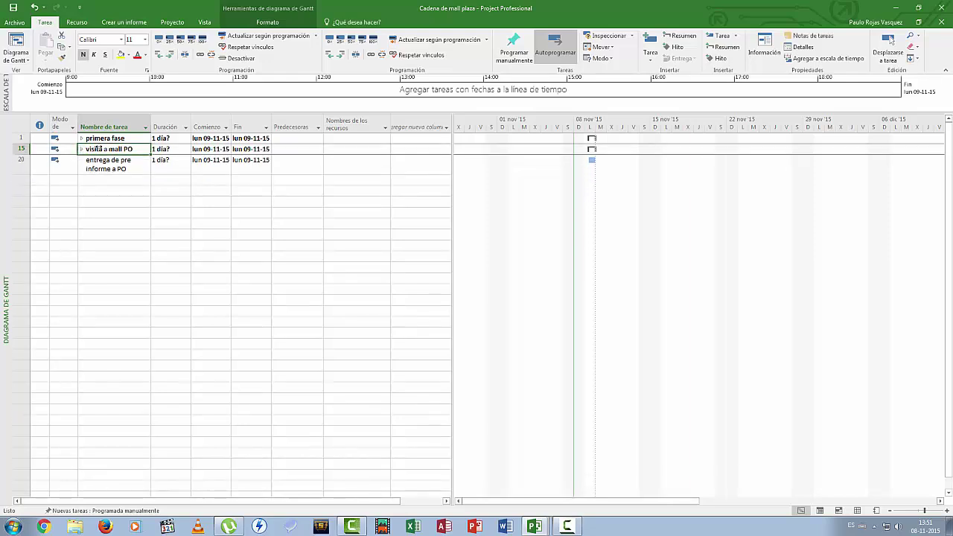
- Indent "visita a mall PO" and "entrega de pre informe a PO" as subtasks of "primera fase" and collapse that summary task
click(97, 163)
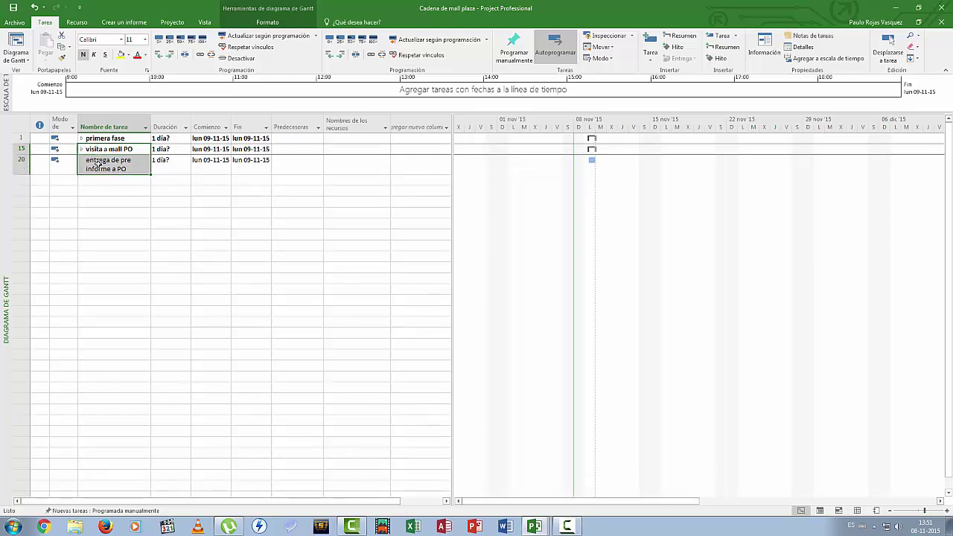
click(170, 54)
click(81, 139)
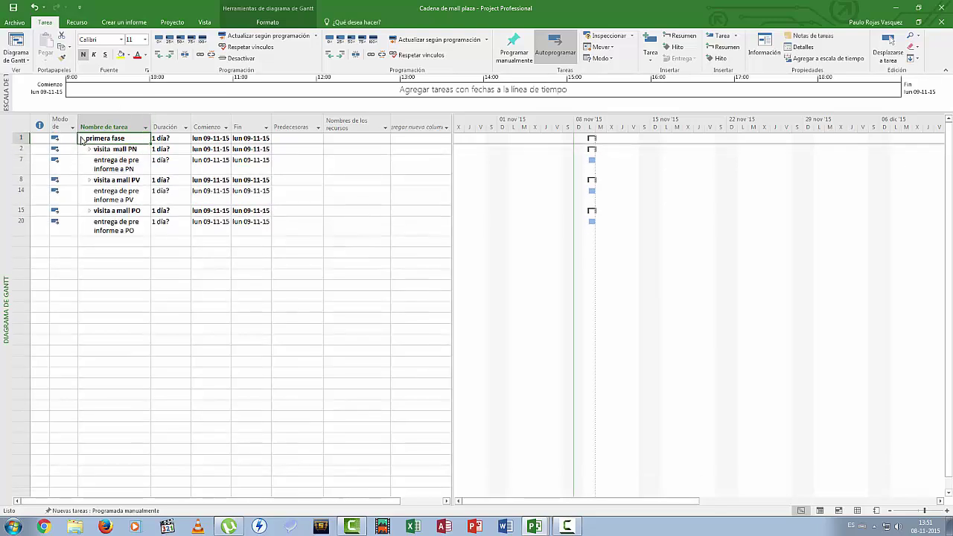
click(82, 138)
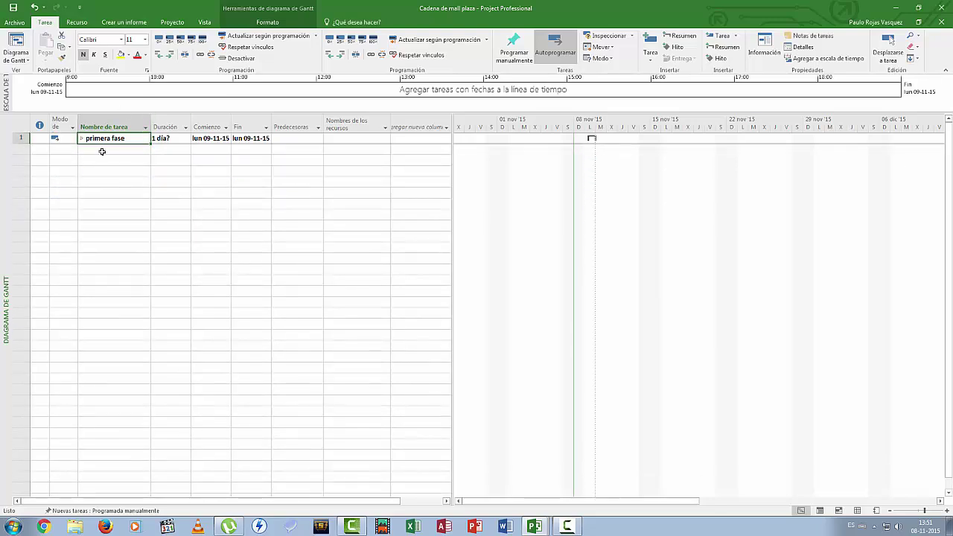
- Add the task "segunda fase" below the collapsed "primera fase" summary task
click(102, 151)
text(segunda f)
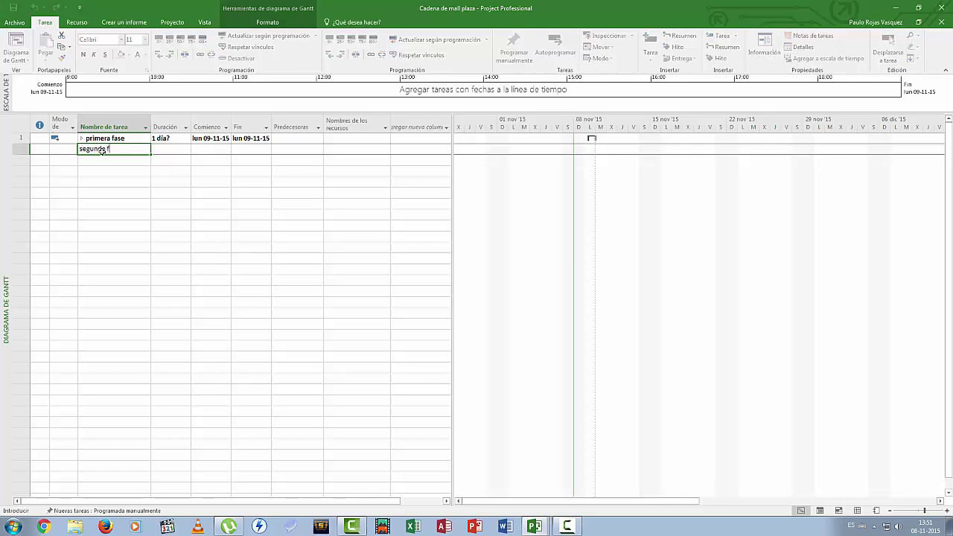
text(ase)
key(Return)
- Add the tasks "preparacion de informe PN", "preparacion de informe PV" and "preparacion de informe PO" below "segunda fase"
text(preparacion d)
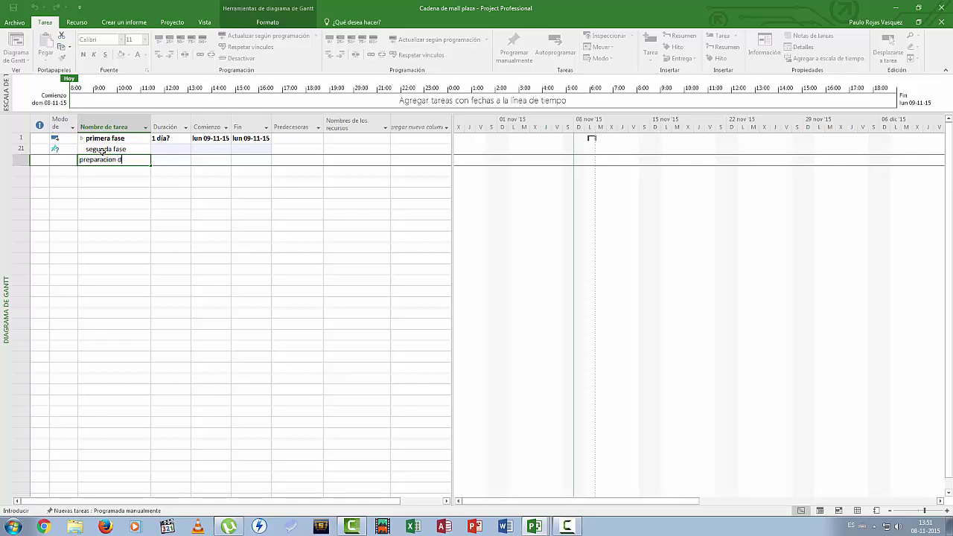
text(e informe PN)
key(Return)
text(prepara)
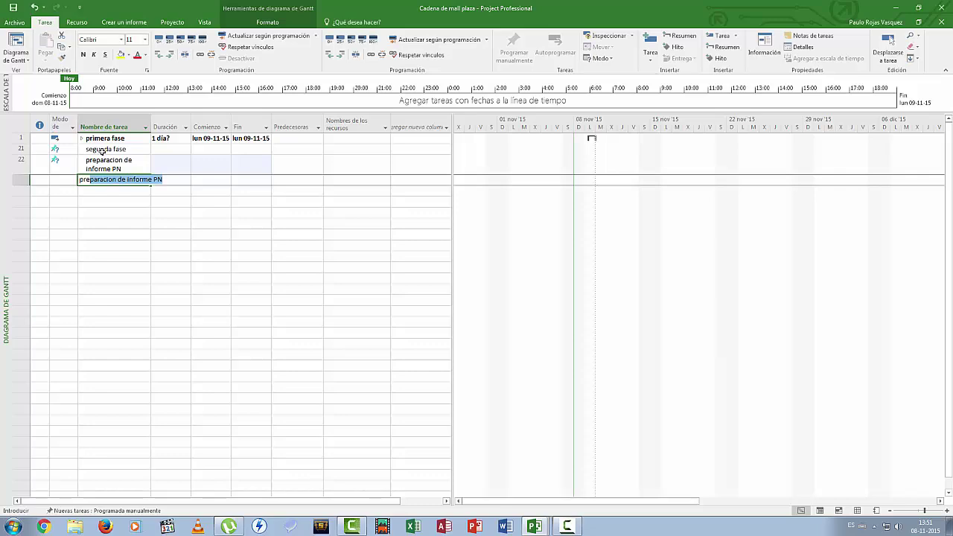
text(cion de informe )
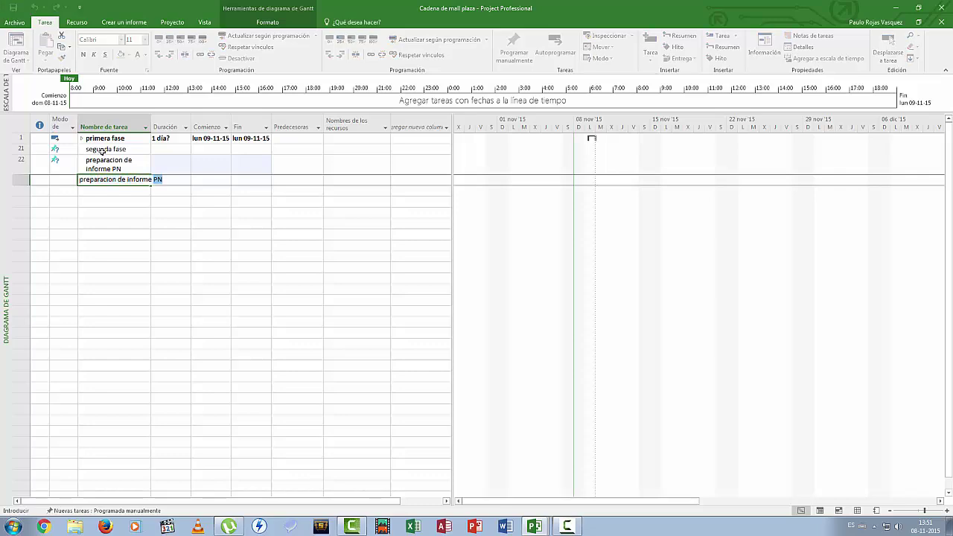
text(PV)
key(Return)
text(pre)
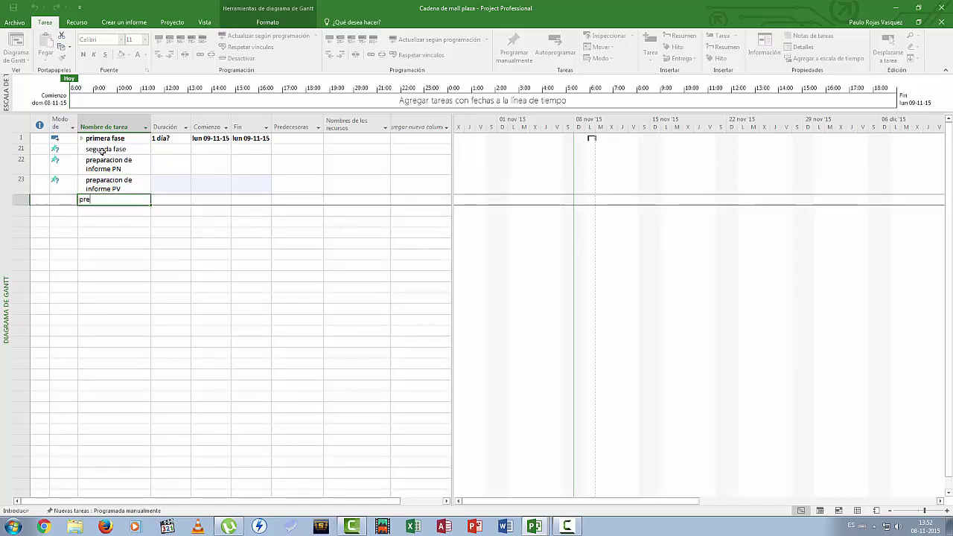
text(paracion de informe)
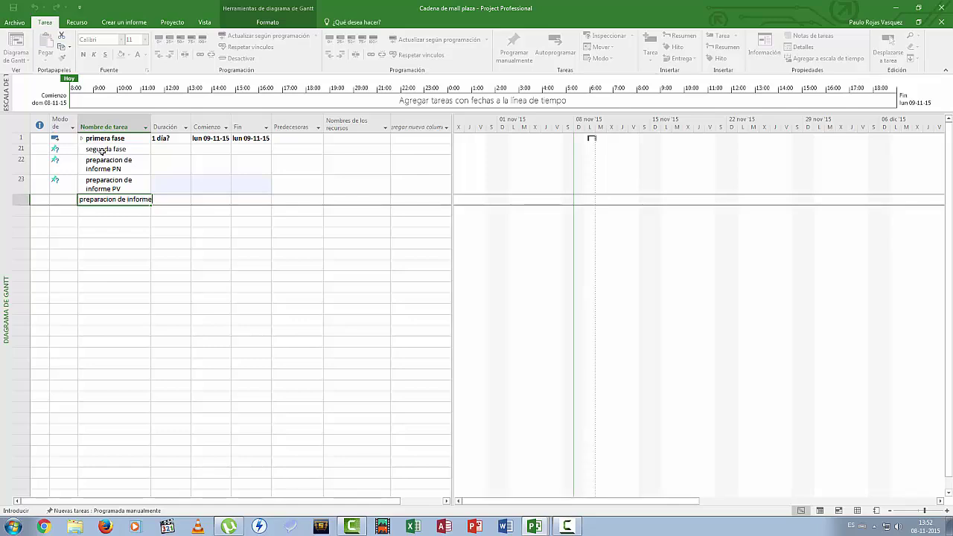
text( PO)
click(117, 170)
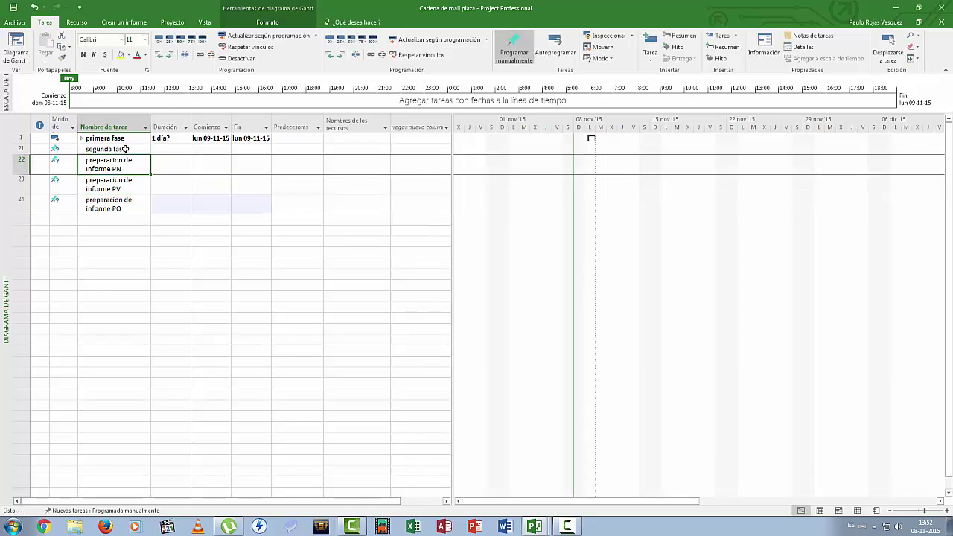
- Set the duration of each of the three "preparacion de informe" tasks to 3 days
click(172, 163)
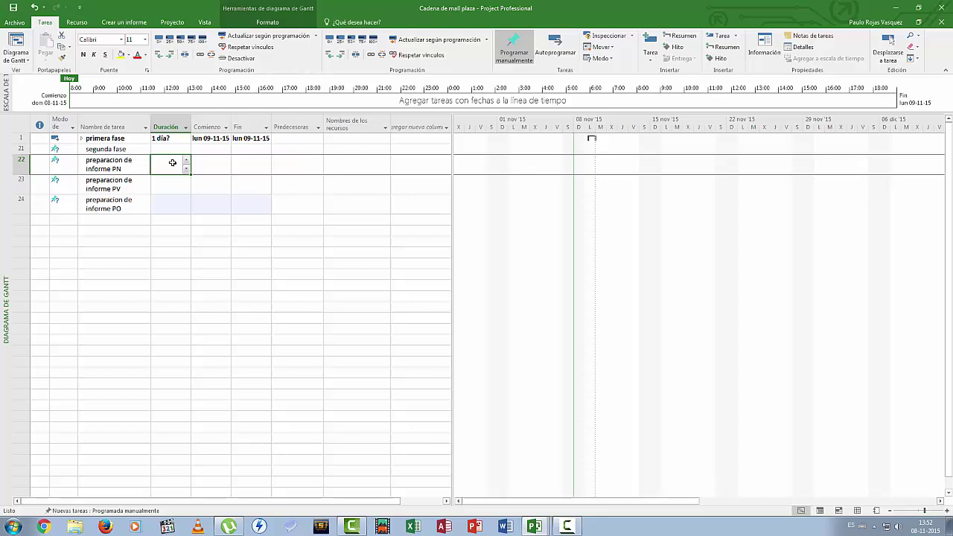
text(3)
key(Return)
text(3)
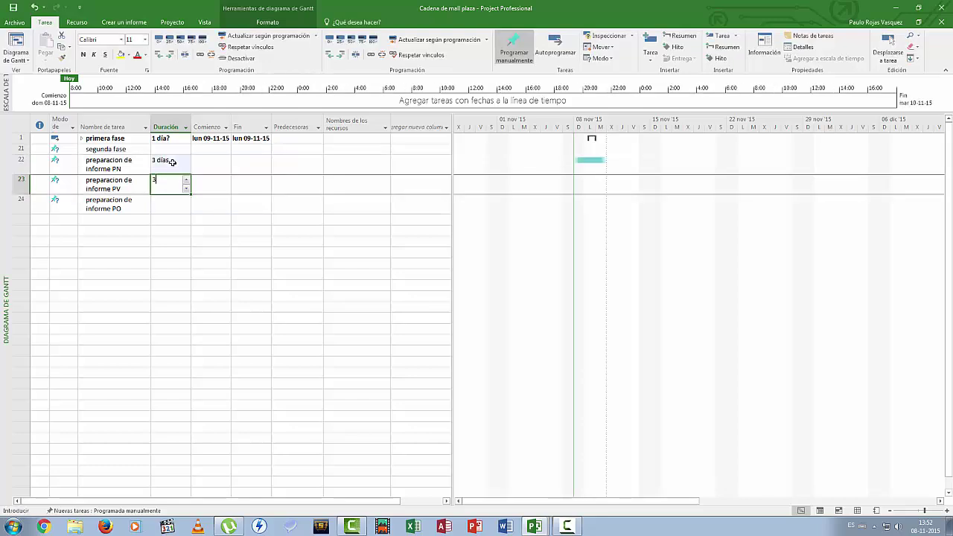
key(Return)
text(3)
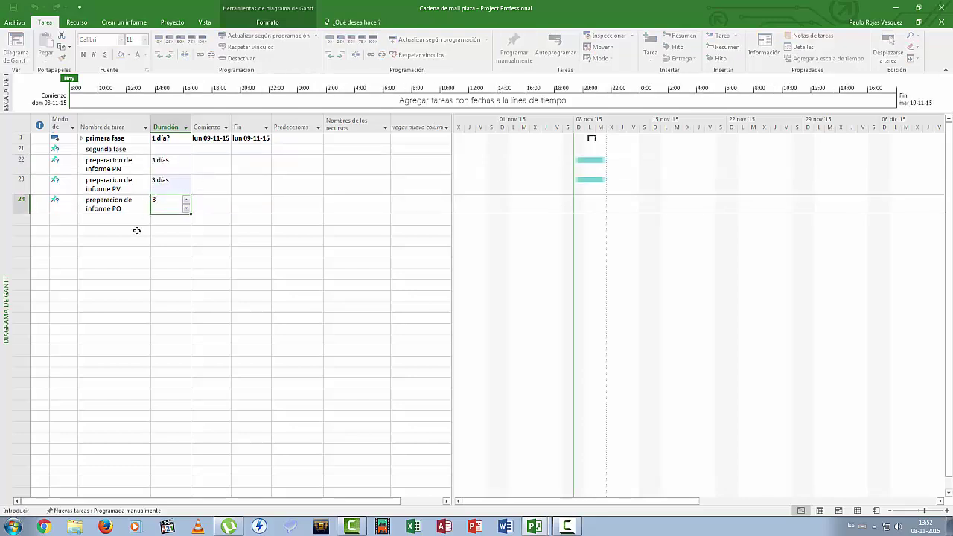
key(Return)
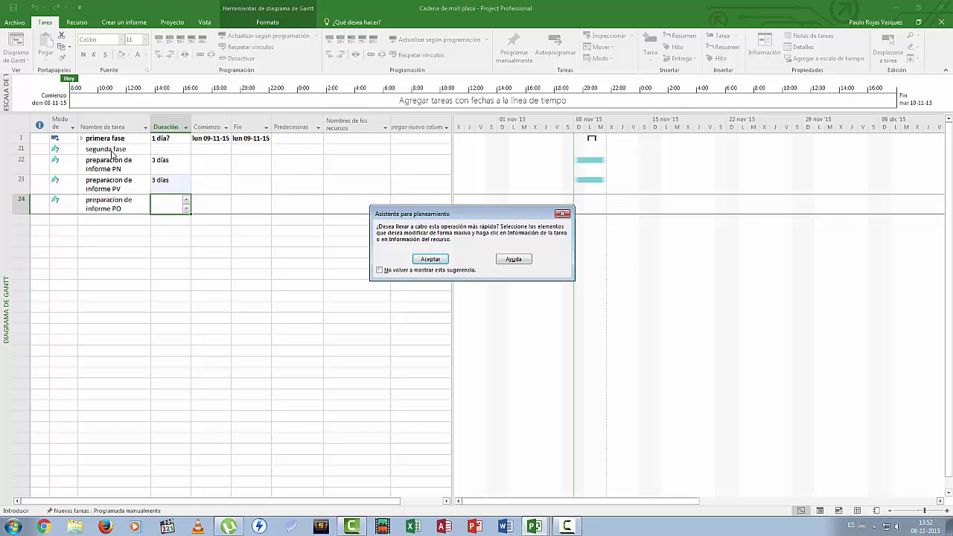
click(430, 260)
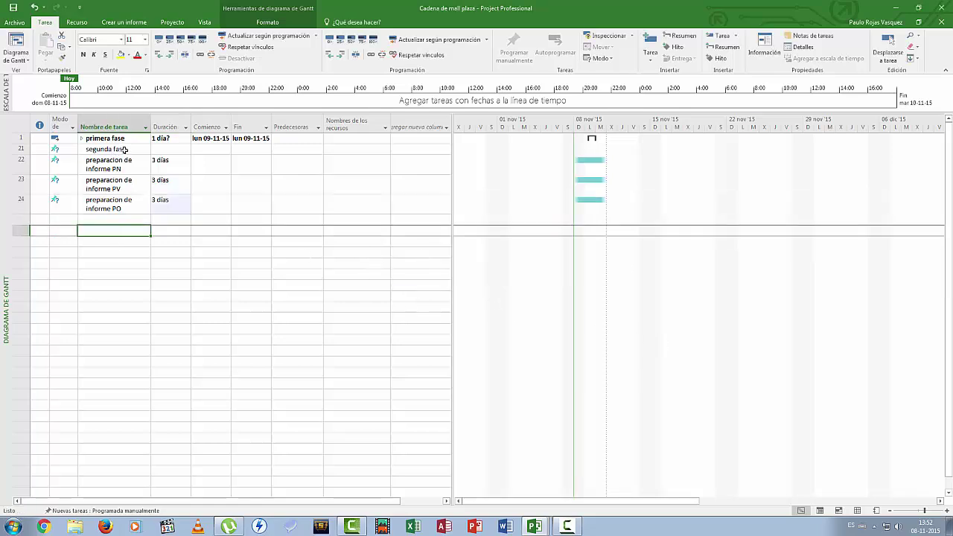
- Switch "segunda fase" and its three "preparacion de informe" tasks to automatic scheduling
drag(122, 151, 123, 198)
right_click(123, 198)
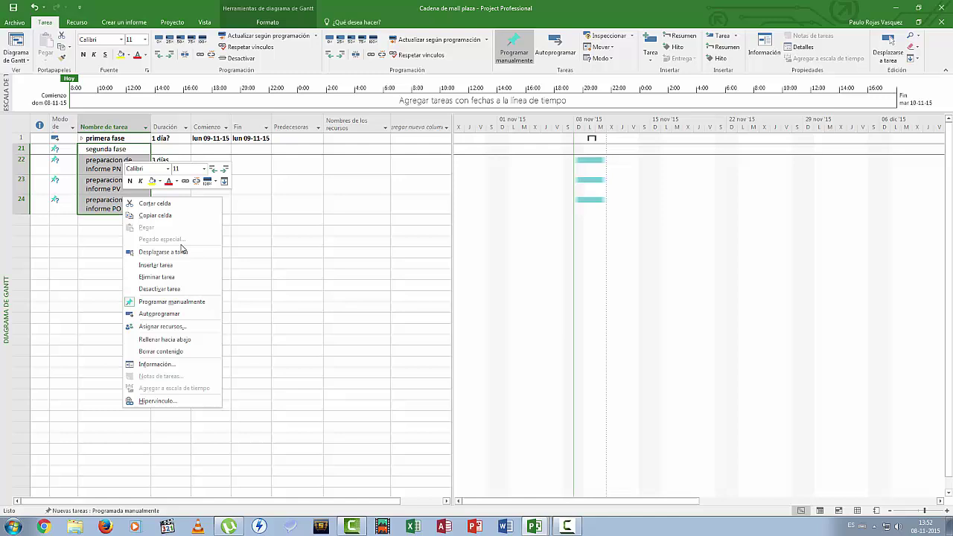
click(164, 314)
click(131, 247)
- Indent the three "preparacion de informe" tasks as subtasks of "segunda fase" and collapse that summary task
drag(114, 165, 113, 198)
click(169, 54)
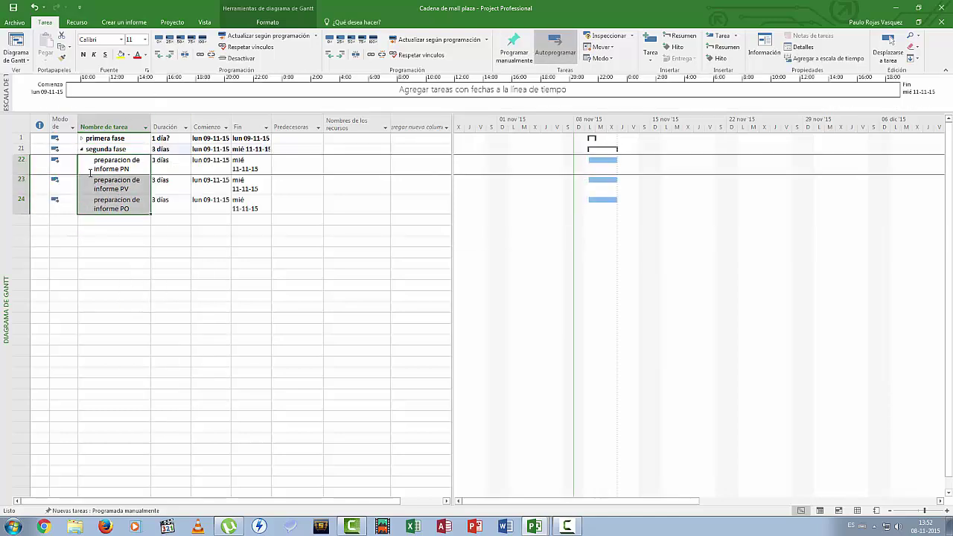
click(82, 149)
click(82, 149)
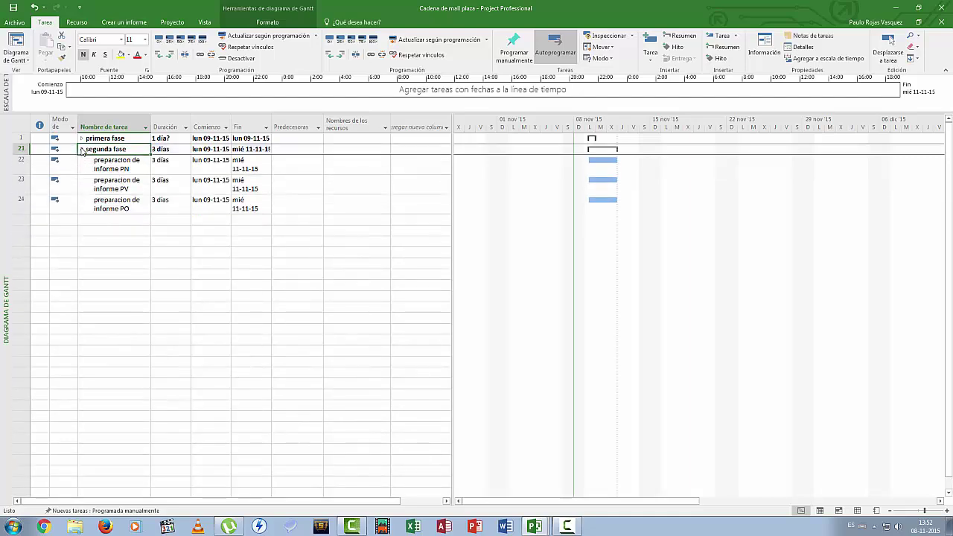
click(82, 149)
- Add the task "tercera fase" below the collapsed "segunda fase" summary task
click(101, 164)
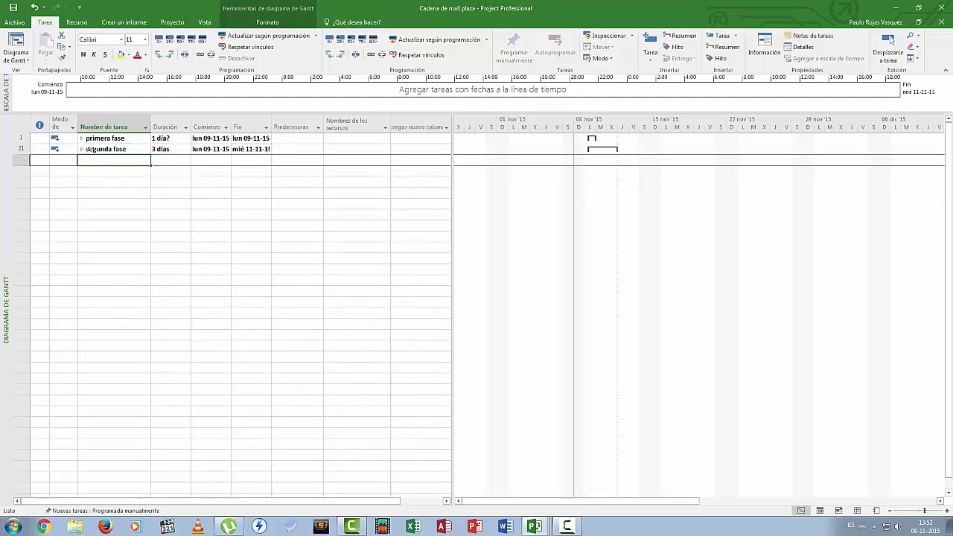
text(tercera fa)
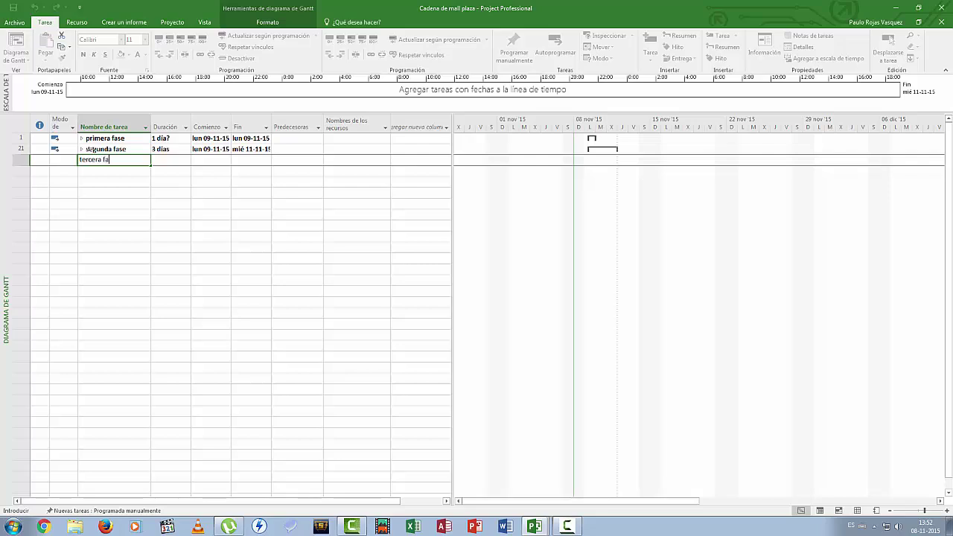
text(se)
key(Return)
- Add the tasks "presentacion de informe PN", "presentacion de informe PV" and "presentacion de informe PO" below "tercera fase"
text(pre)
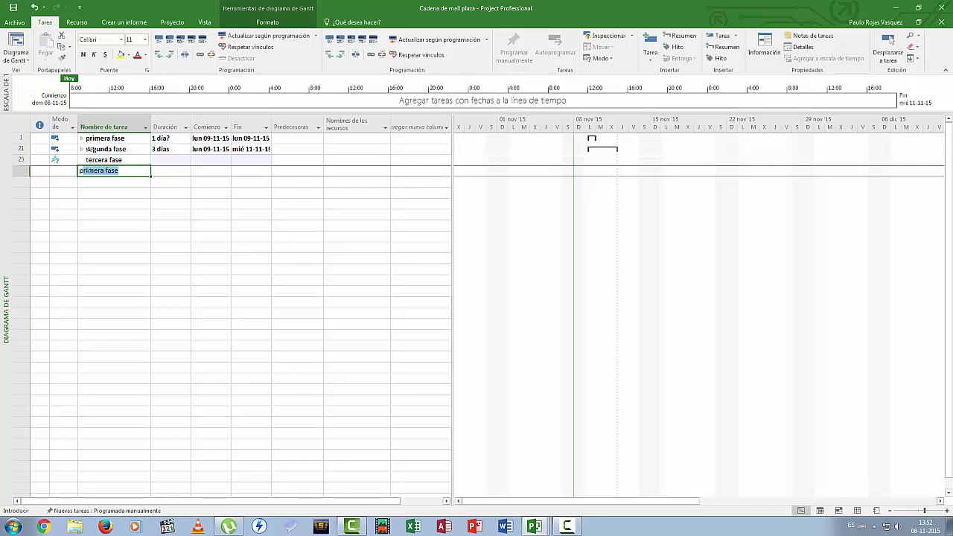
text(sentaci)
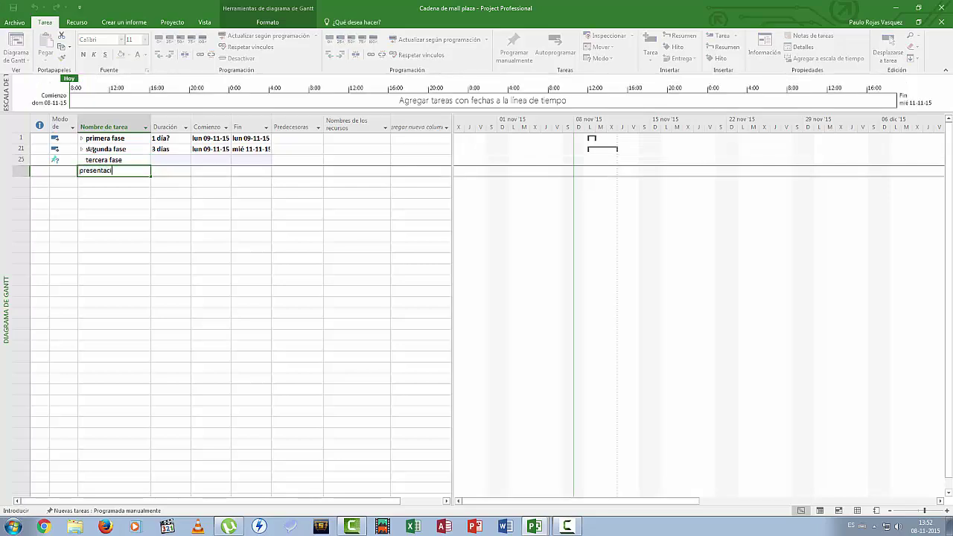
text(on de informe PN)
key(Return)
text(pr)
key(shift+Right)
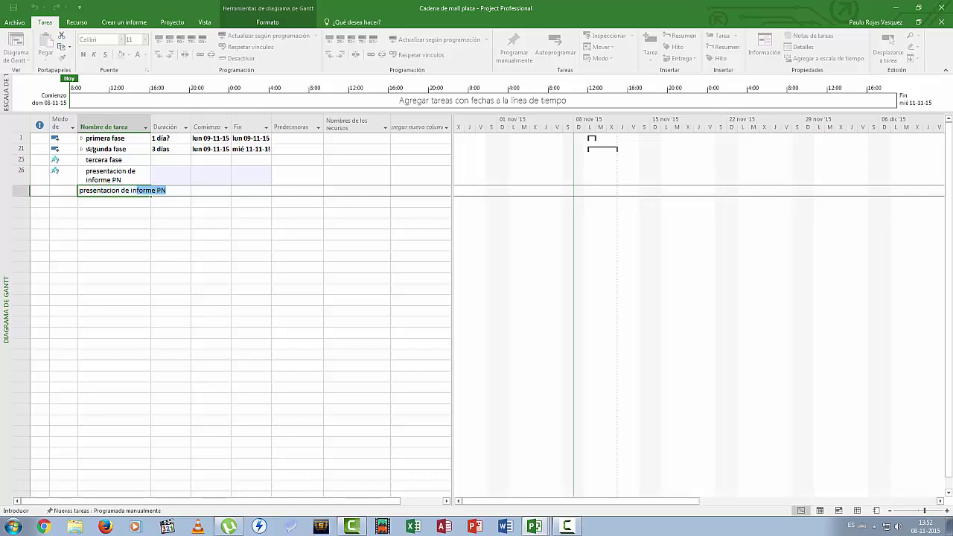
key(shift+Right)
key(shift+Right)
key(shift+Right)
key(shift+Right)
key(Return)
text(pres)
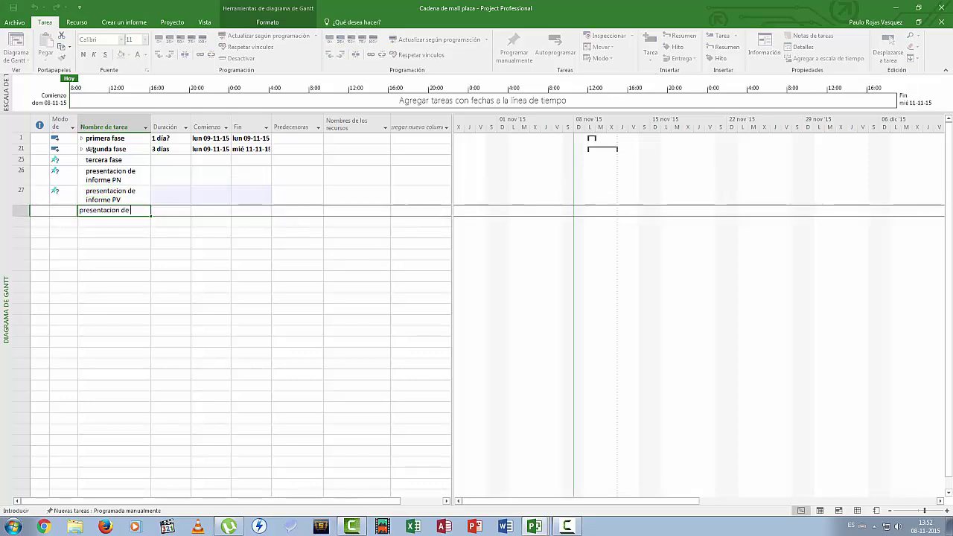
text(entacion de informe PO)
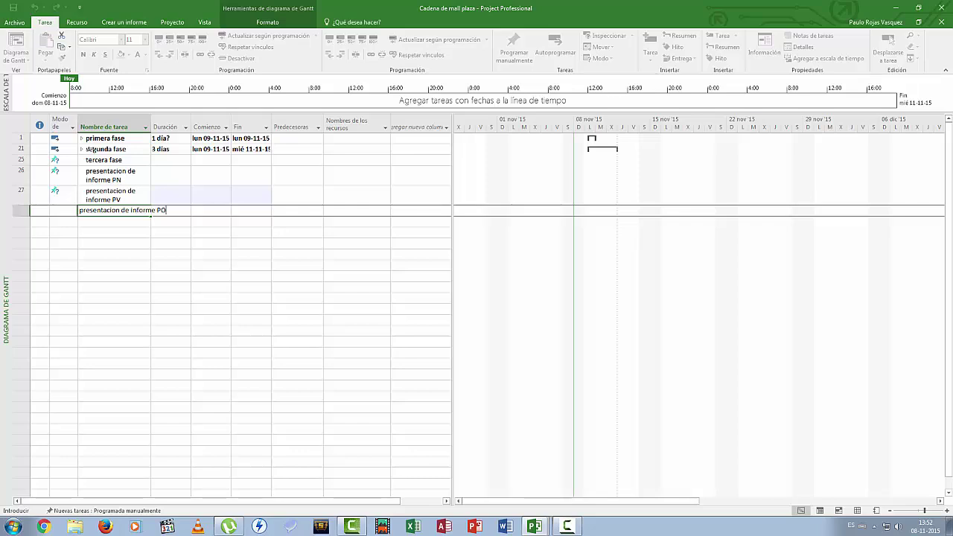
key(Return)
- Set the duration of each of the three "presentacion de informe" tasks to 1 day
key(Up)
key(Up)
key(Right)
key(Up)
text(1)
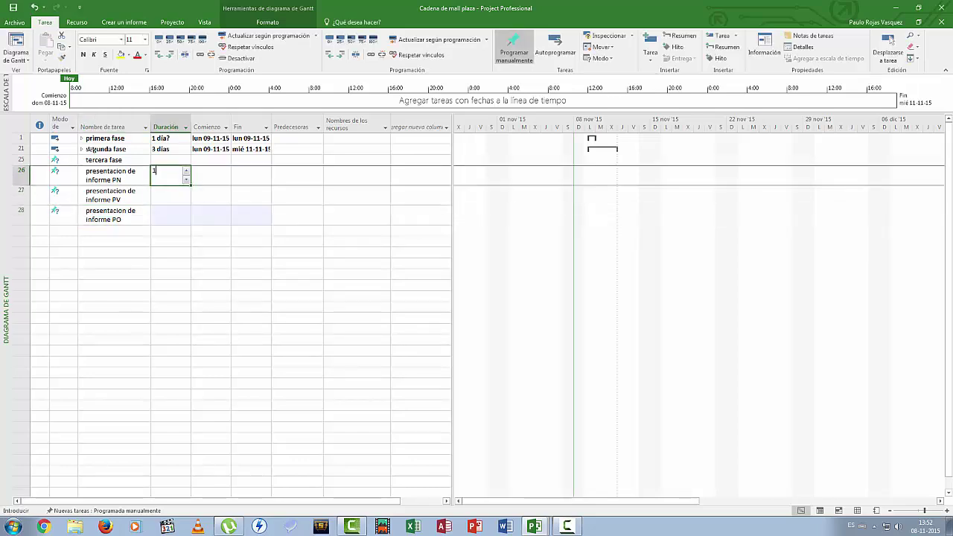
key(Return)
text(1)
key(Return)
text(1)
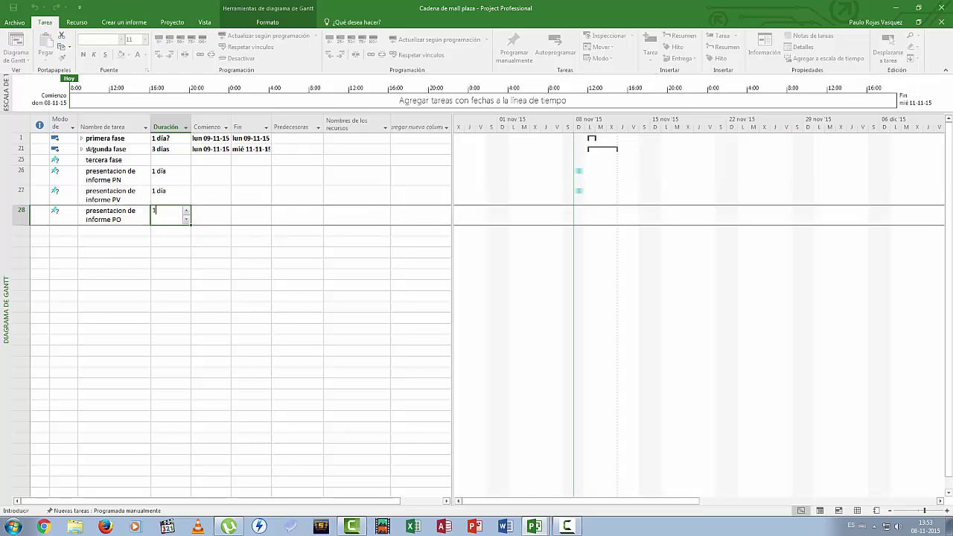
click(146, 195)
click(444, 265)
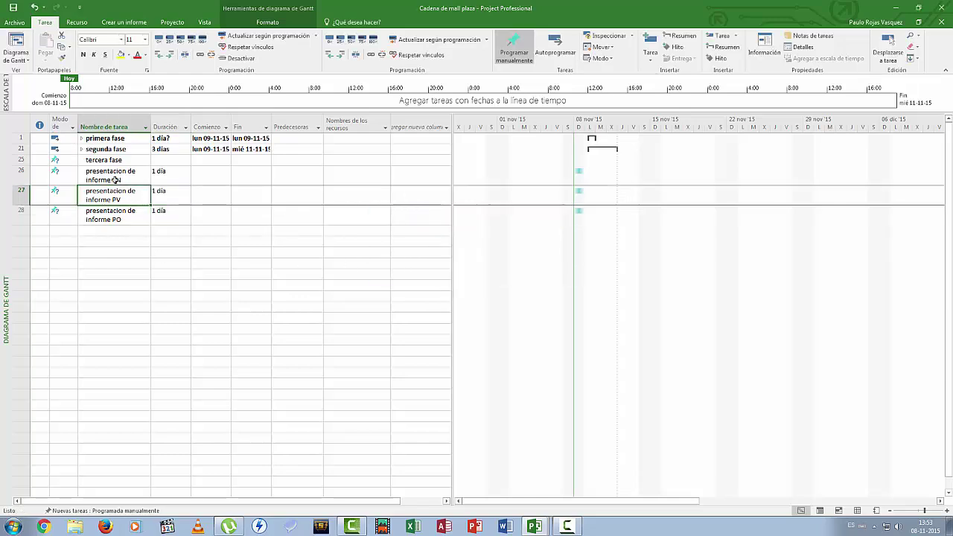
- Switch "tercera fase" and its three "presentacion de informe" tasks to automatic scheduling
drag(116, 162, 119, 216)
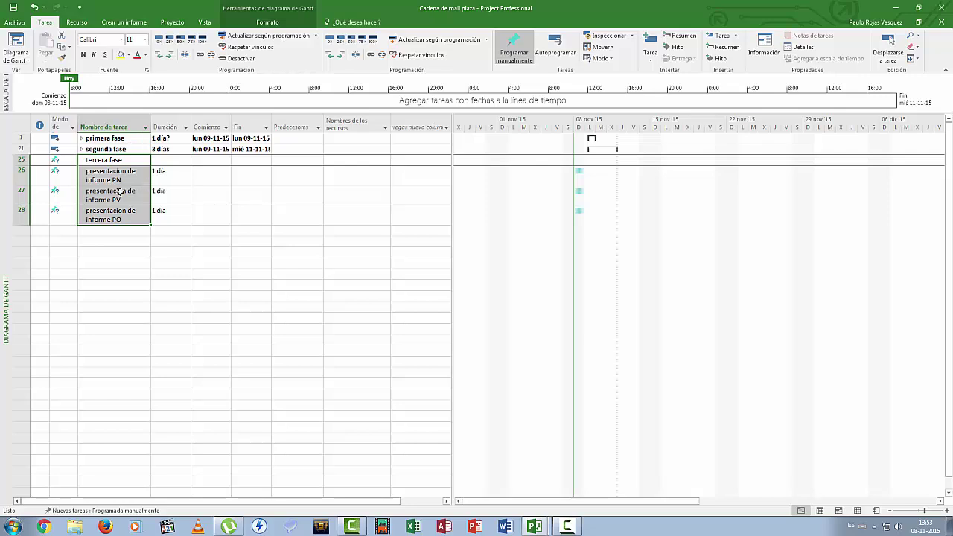
right_click(119, 192)
click(149, 309)
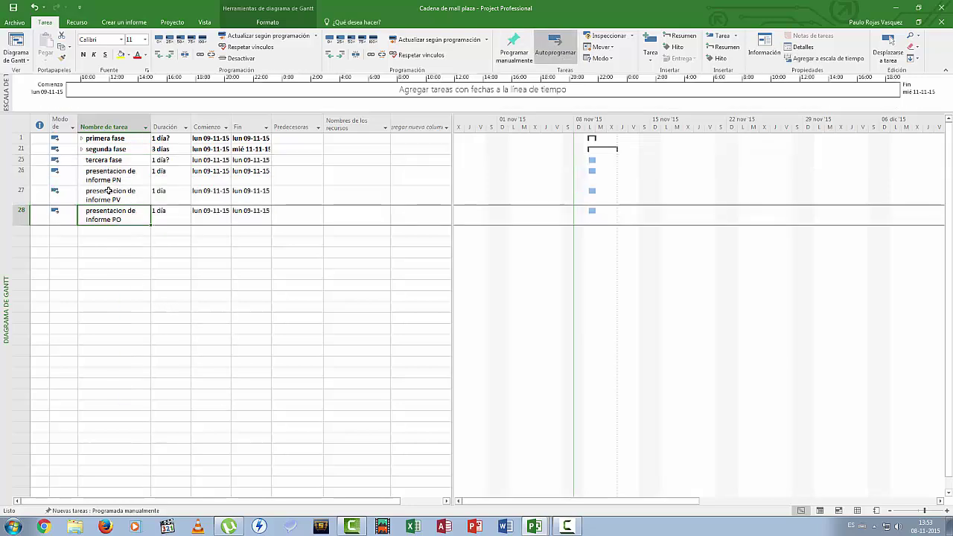
- Indent the three "presentacion de informe" tasks as subtasks of "tercera fase" and collapse that summary task
drag(112, 174, 112, 215)
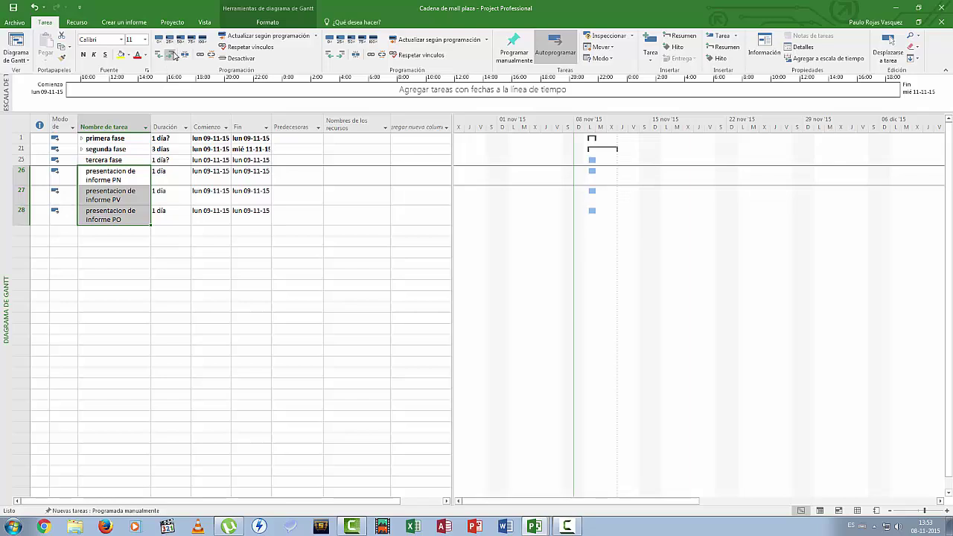
click(172, 55)
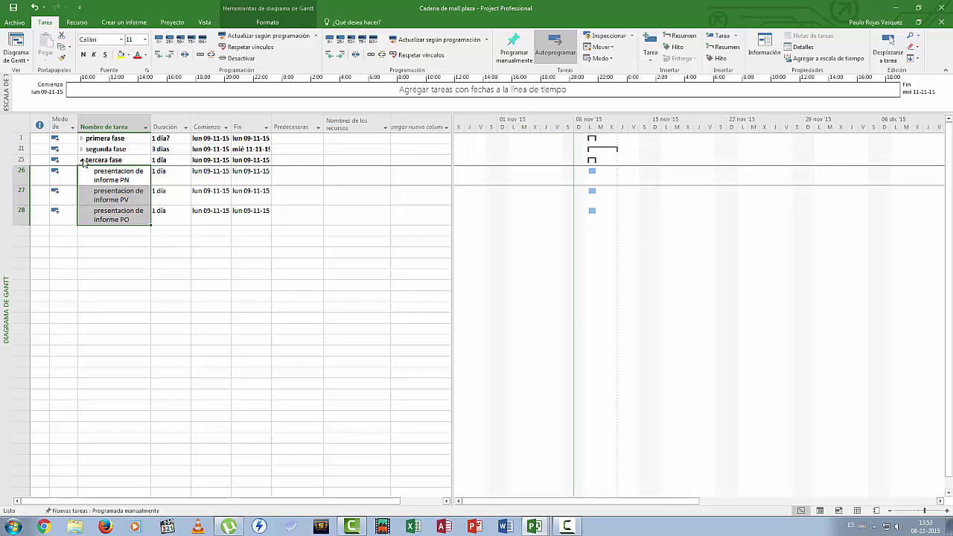
click(82, 160)
click(82, 160)
click(82, 160)
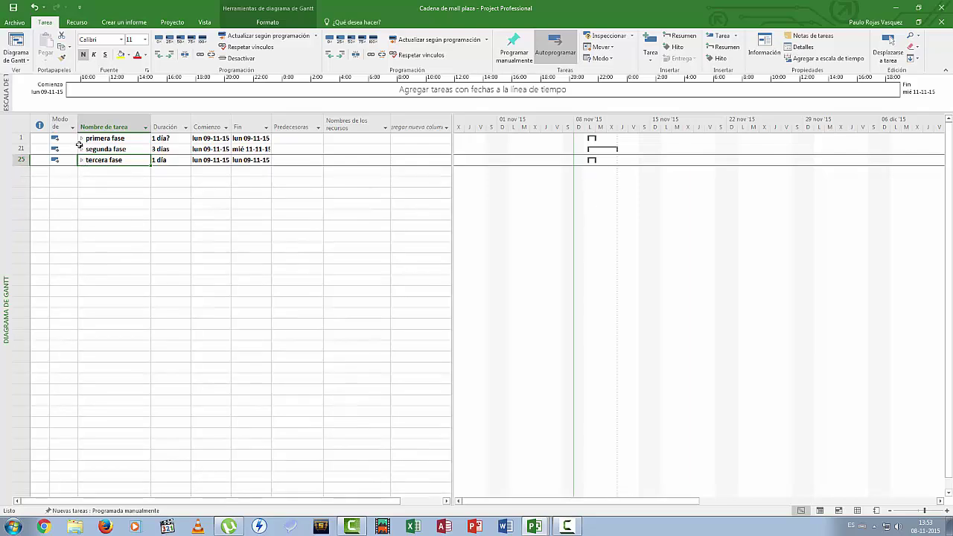
- Expand and re-collapse the "primera fase" summary task, and save the project
click(82, 138)
click(82, 138)
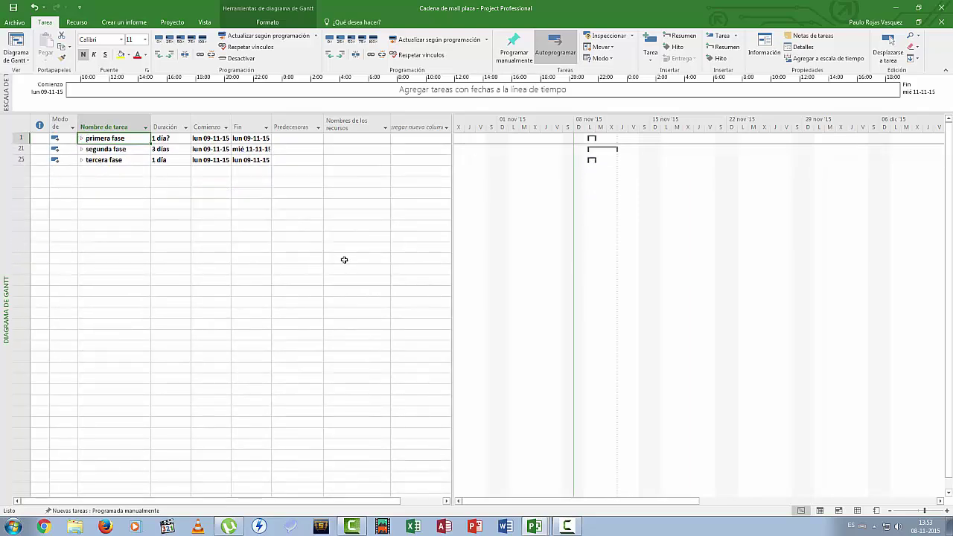
click(12, 8)
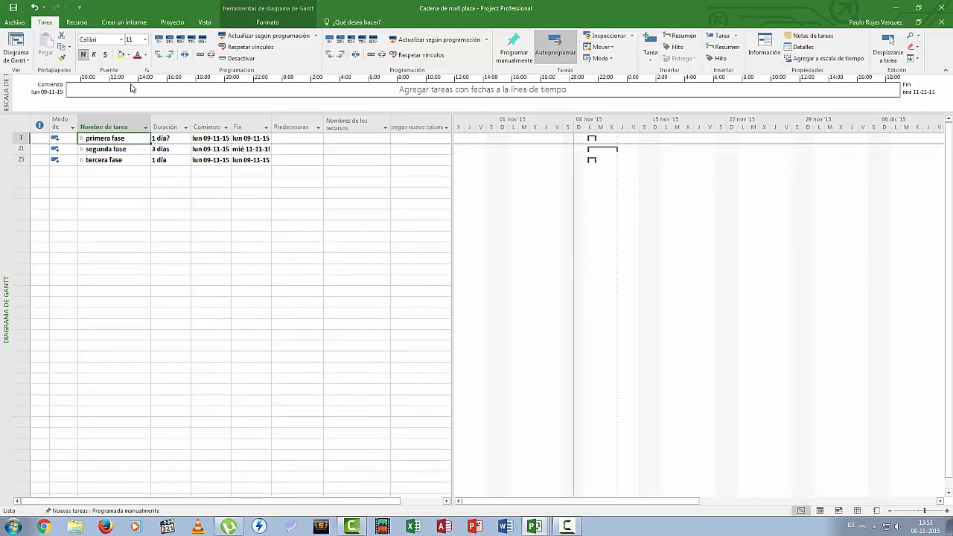